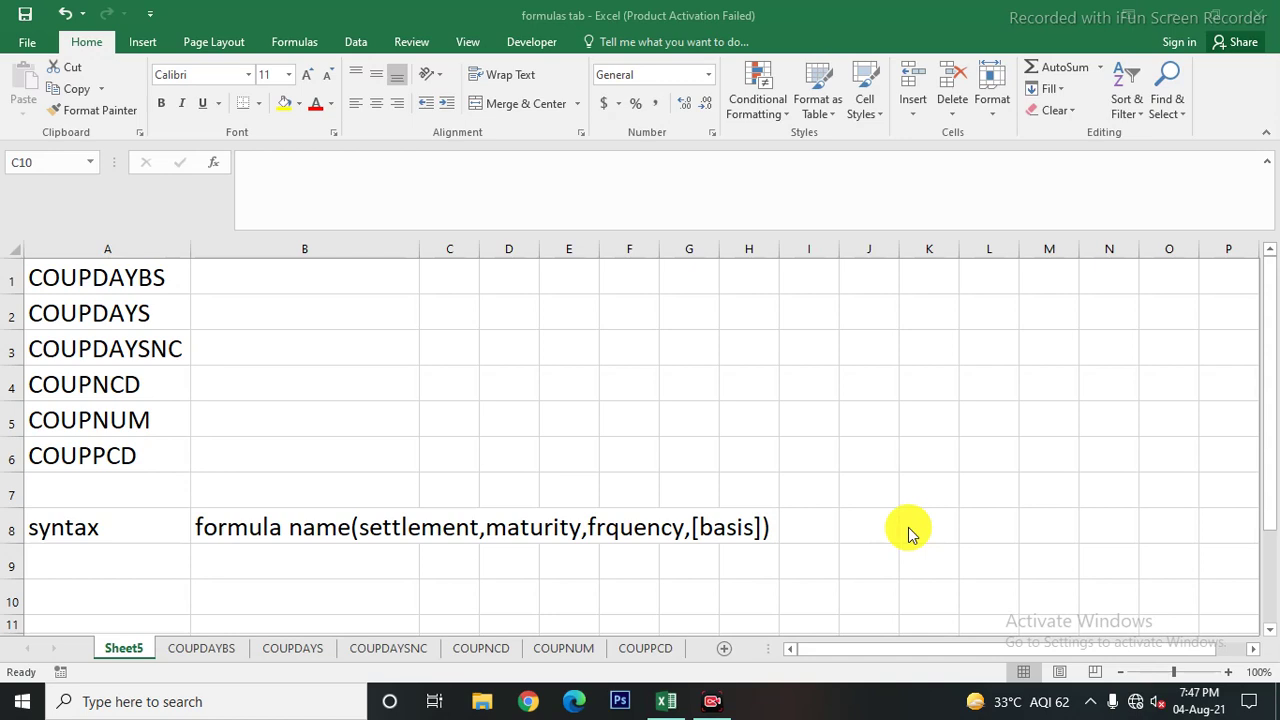
# Show the Financial function list from the Formulas tab, with COUPDAYBS through COUPPCD
pyautogui.click(302, 50)
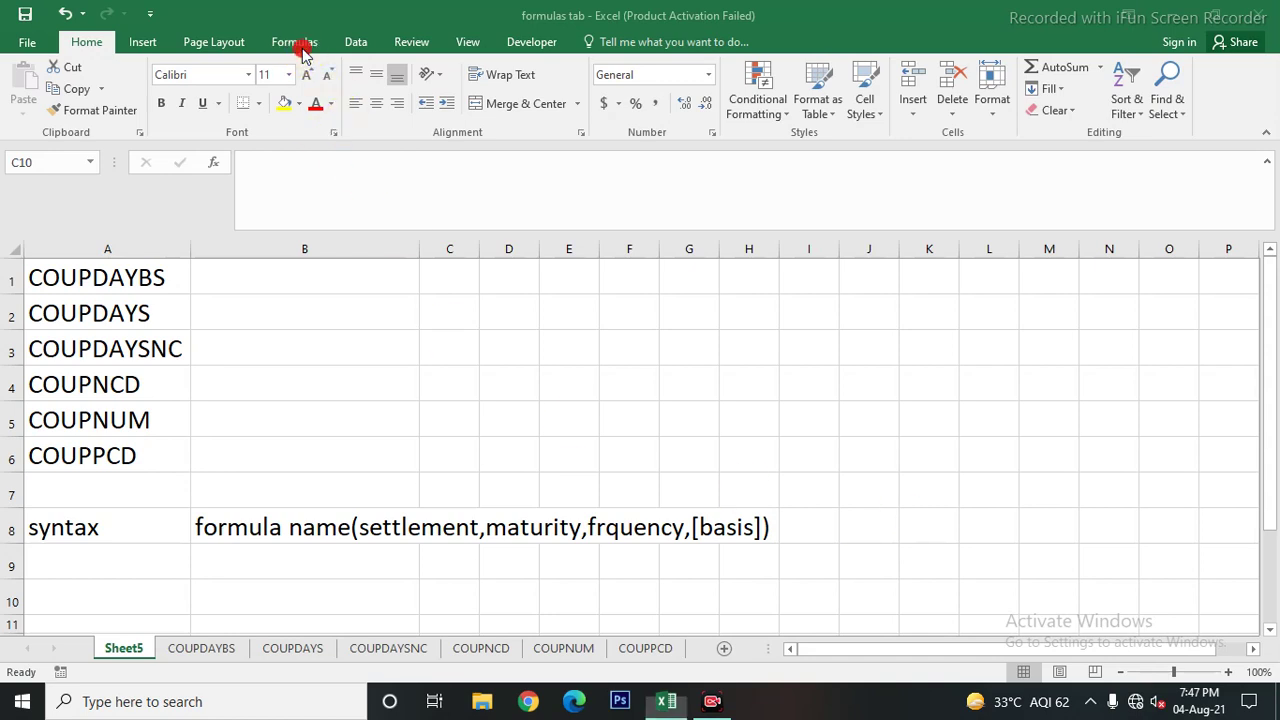
pyautogui.click(181, 110)
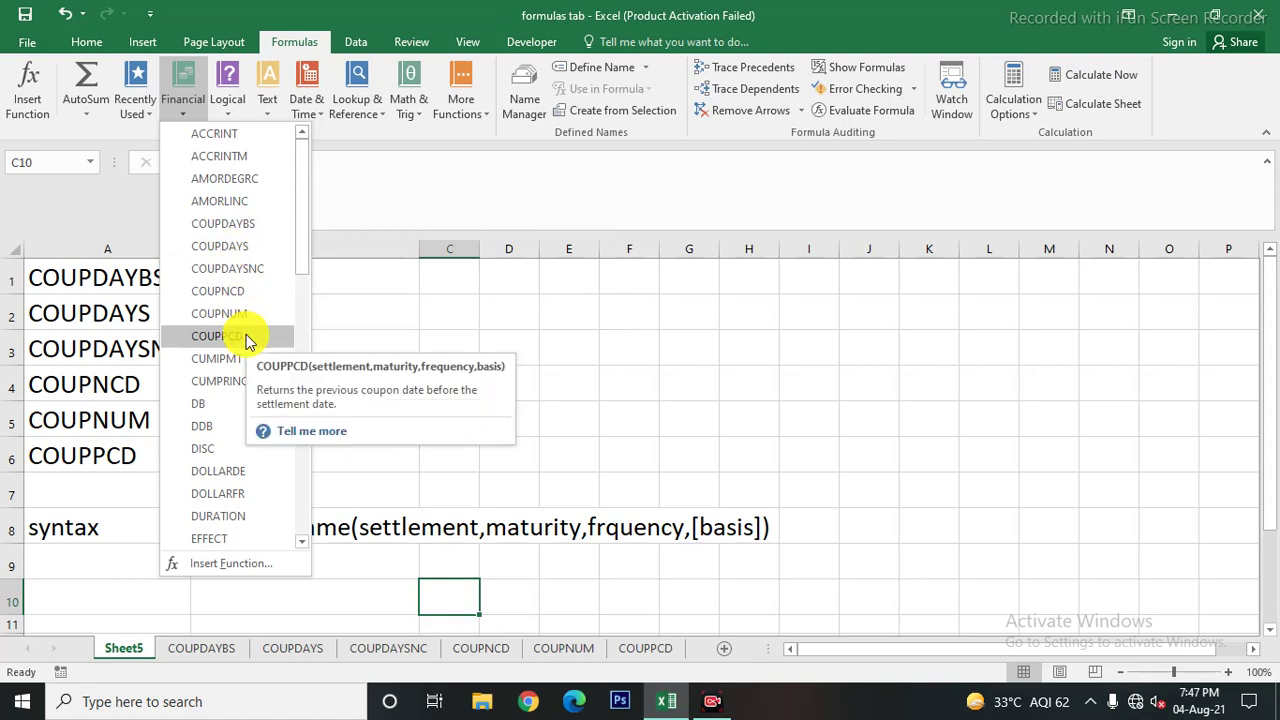
# Dismiss the Financial list without inserting anything, returning to Sheet5's coupon function names
pyautogui.click(586, 391)
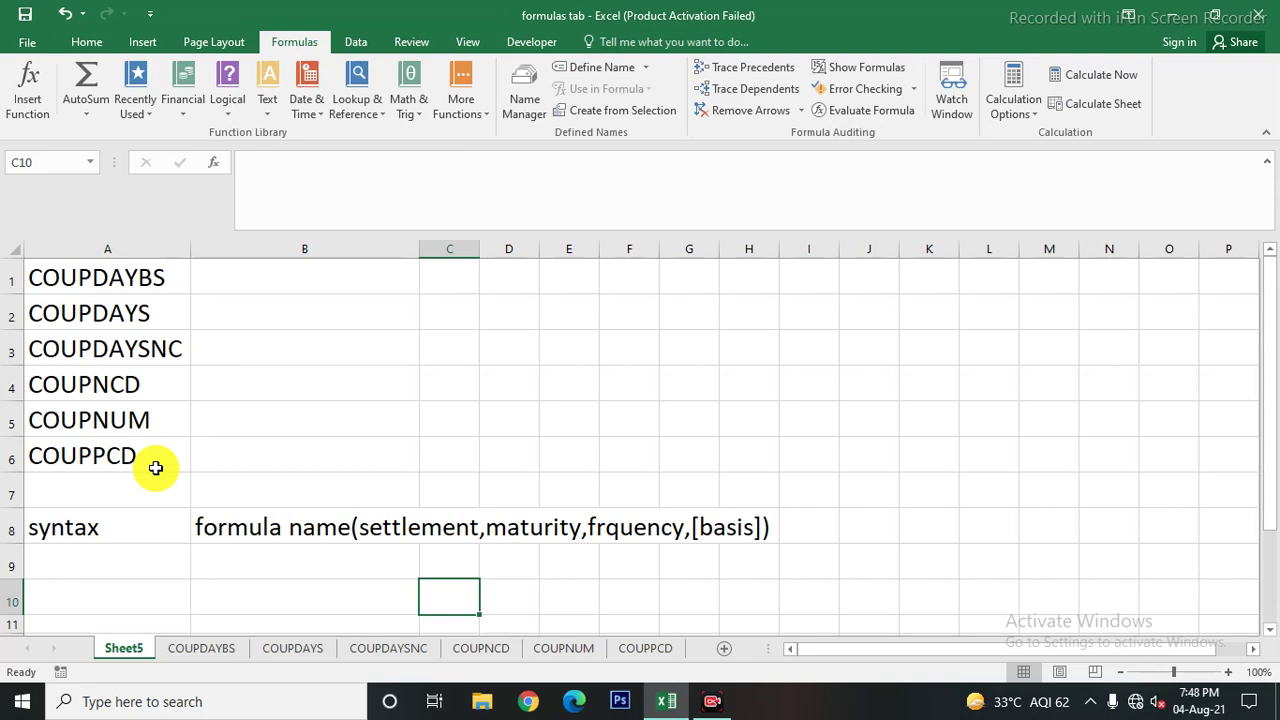
# Browse the COUPDAYBS, COUPDAYS, COUPDAYSNC, COUPNCD, COUPNUM and COUPPCD sheets, then return to Sheet5
pyautogui.click(199, 650)
pyautogui.click(290, 650)
pyautogui.click(380, 650)
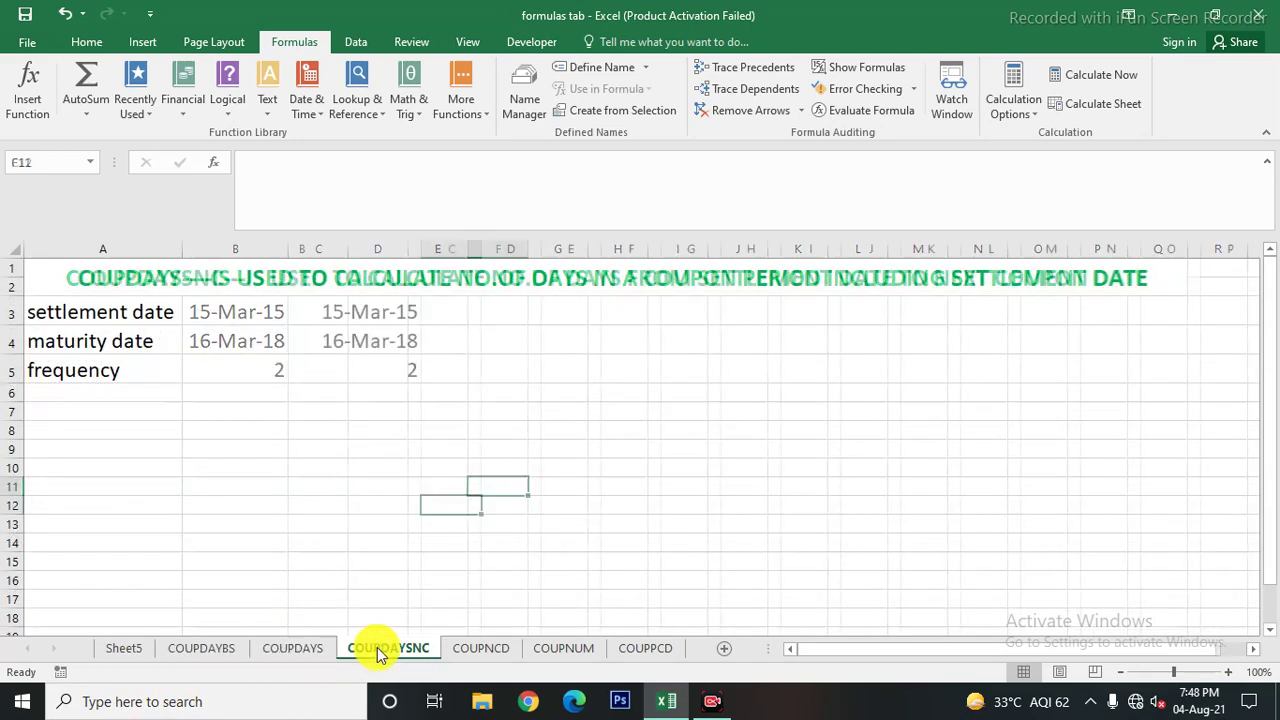
pyautogui.click(480, 650)
pyautogui.click(578, 650)
pyautogui.click(650, 648)
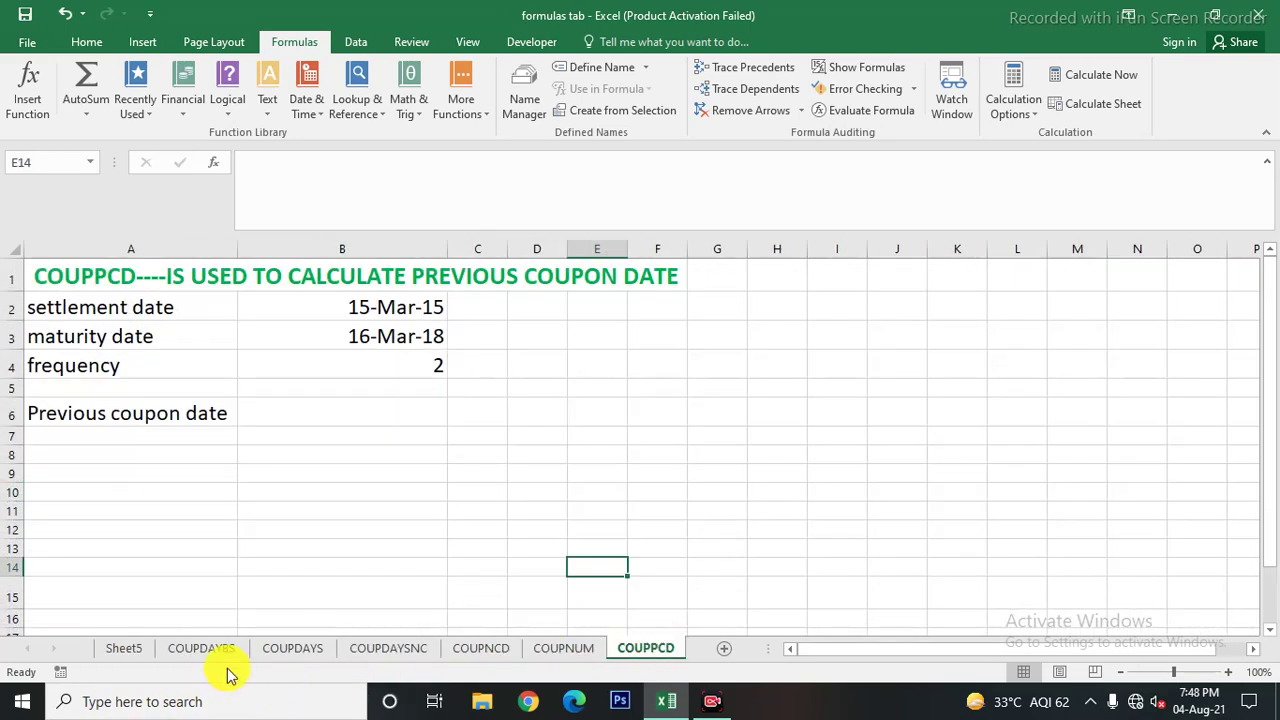
pyautogui.click(200, 650)
pyautogui.click(118, 648)
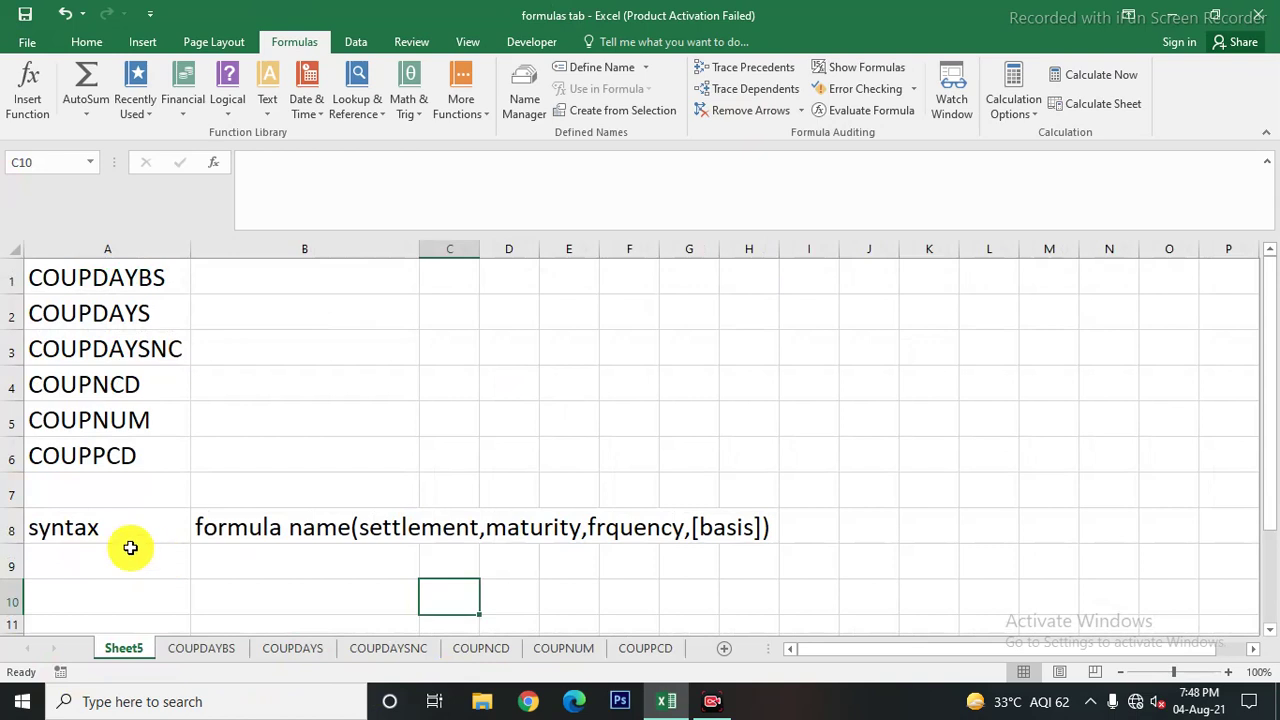
# Review the shared syntax row on Sheet5, then go to the COUPDAYBS sheet
pyautogui.click(78, 535)
pyautogui.click(252, 525)
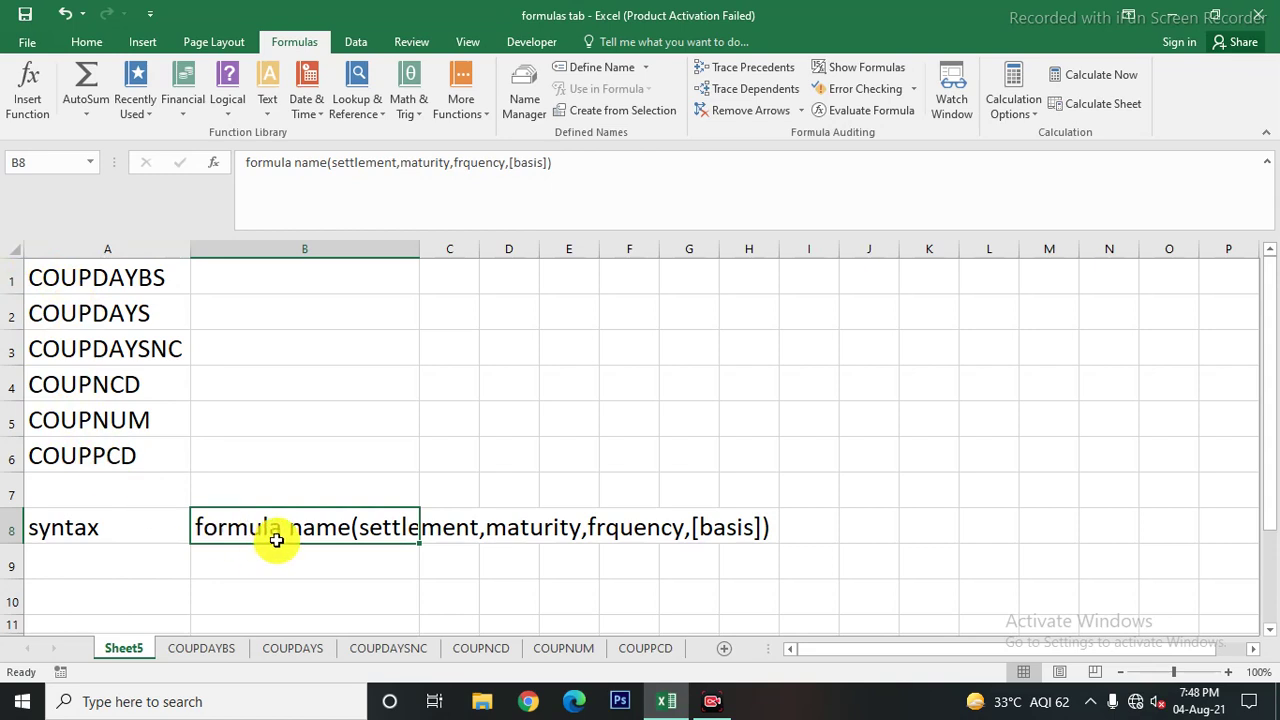
pyautogui.click(451, 550)
pyautogui.click(440, 530)
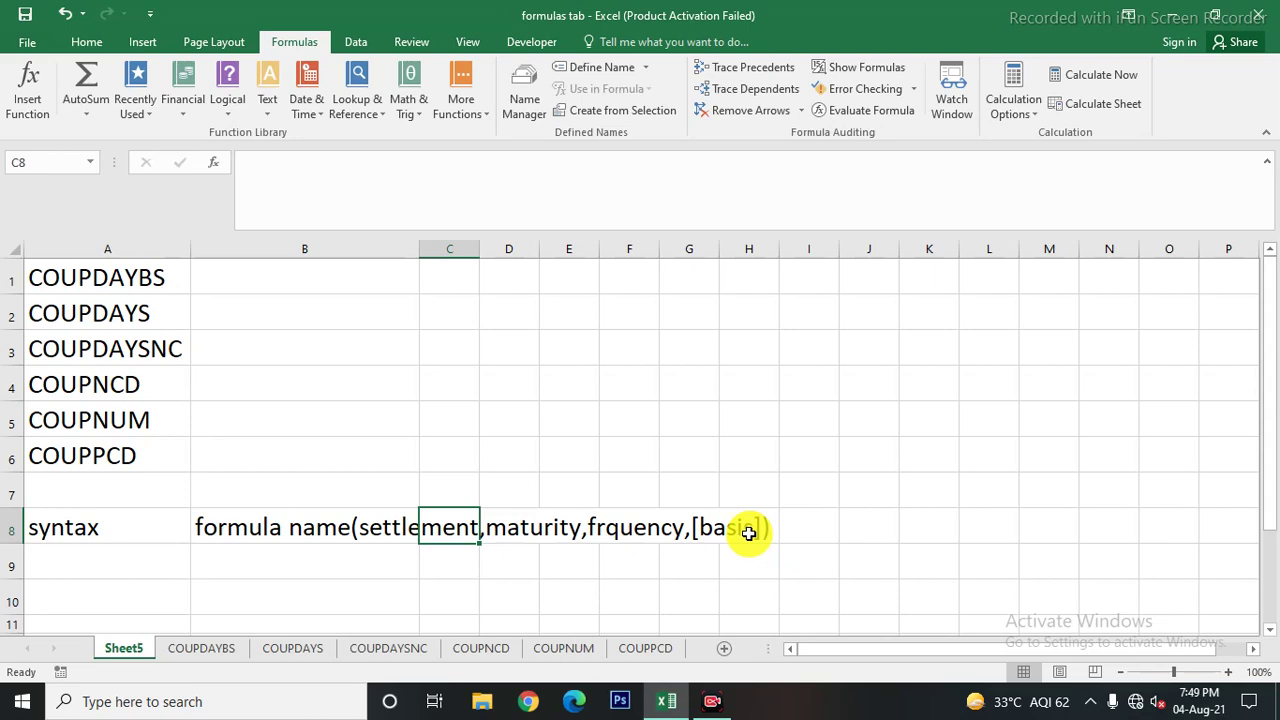
pyautogui.click(359, 597)
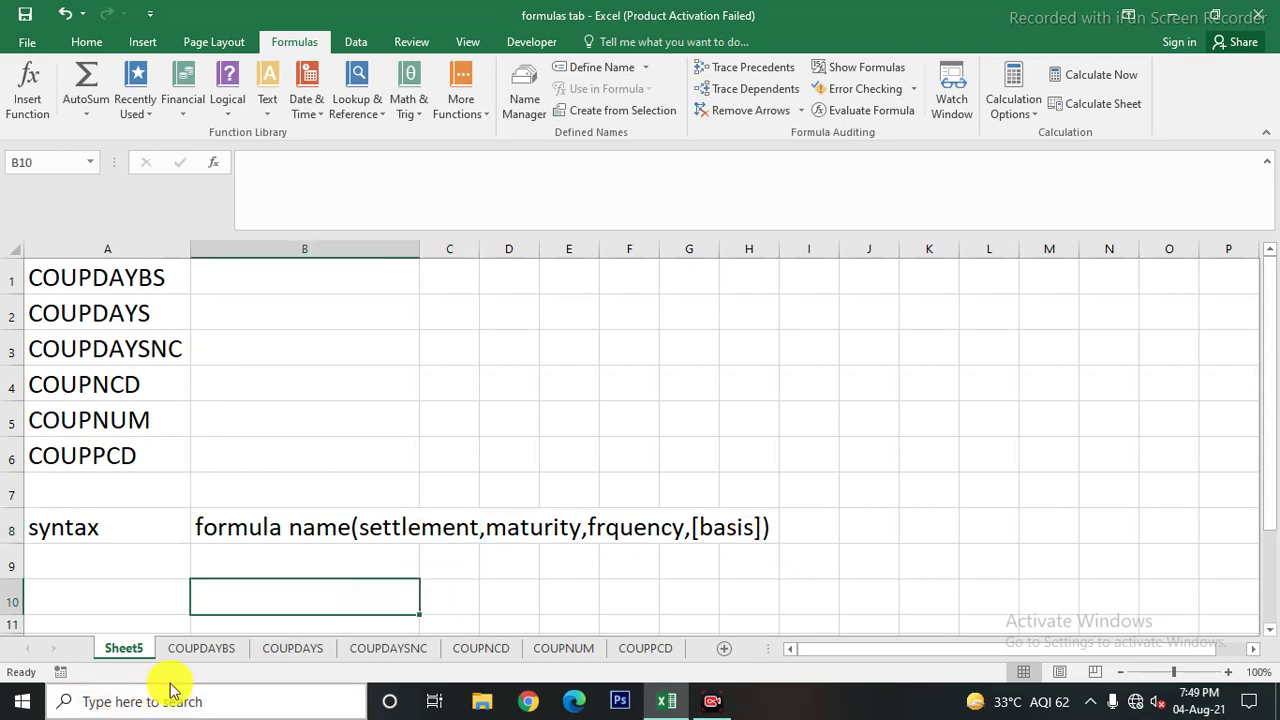
pyautogui.click(190, 655)
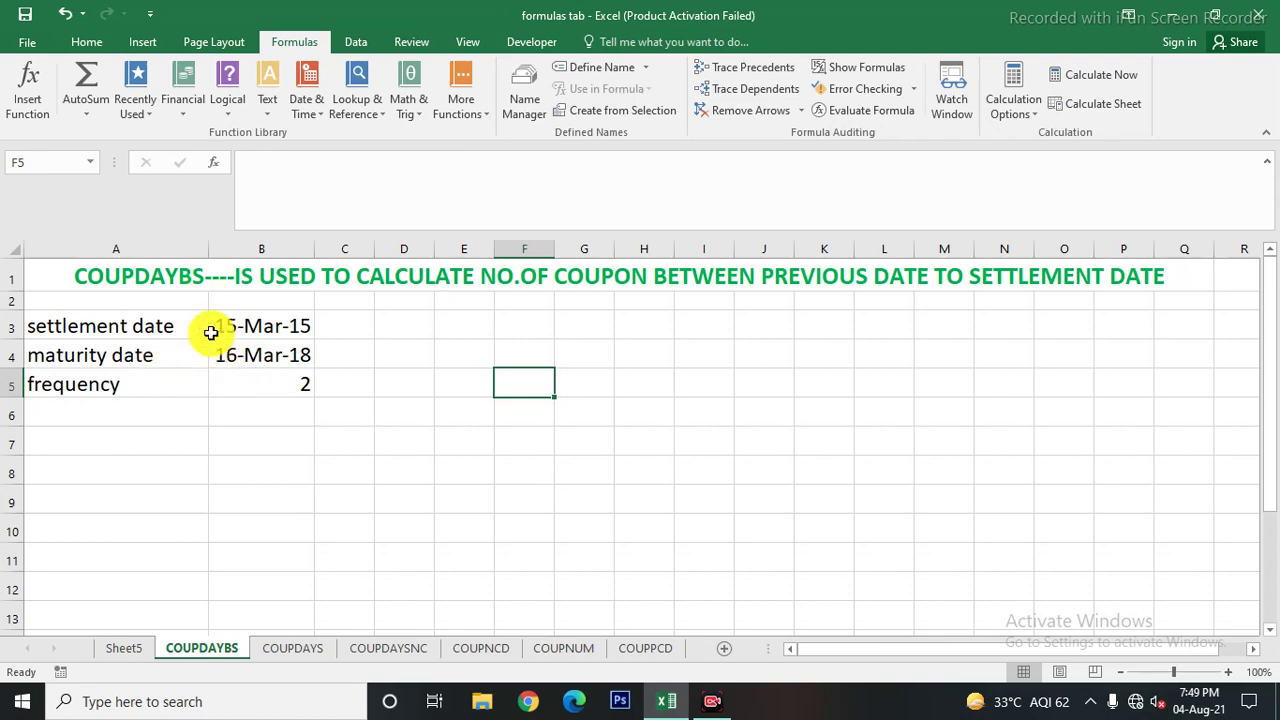
# Inspect cells A8 and B7 on COUPDAYBS, then move to the COUPPCD sheet
pyautogui.click(195, 478)
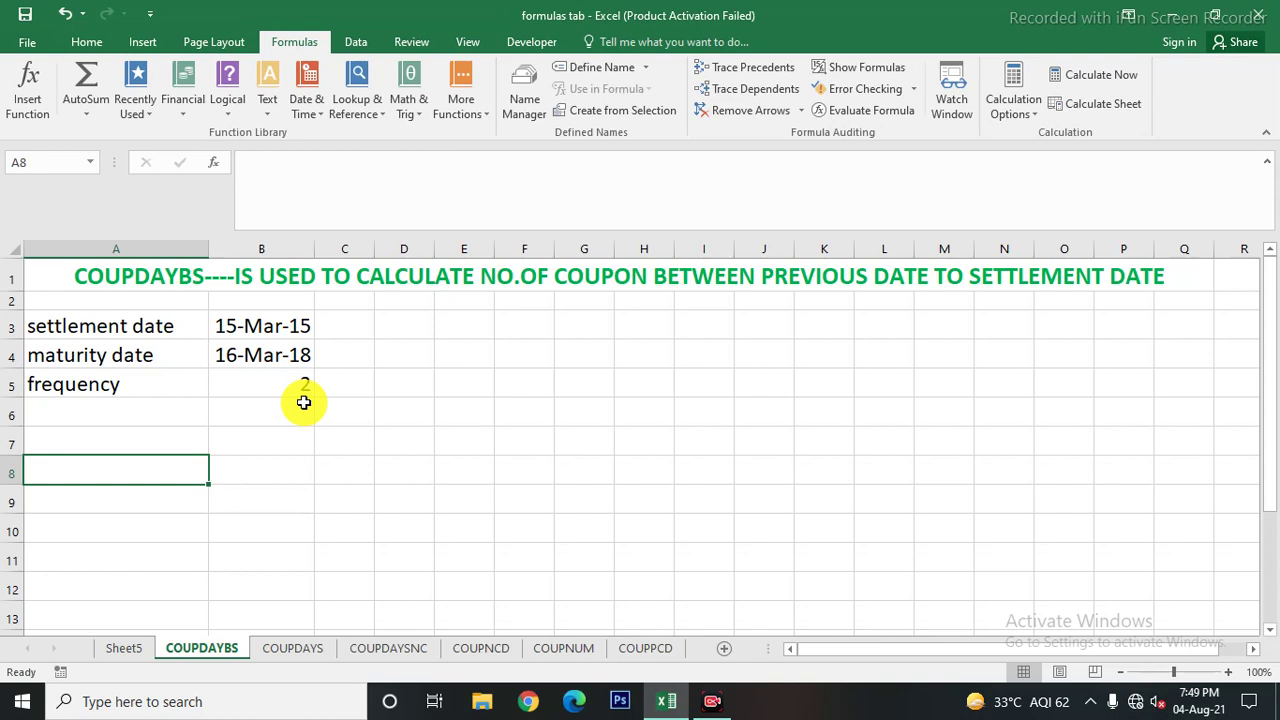
pyautogui.click(234, 441)
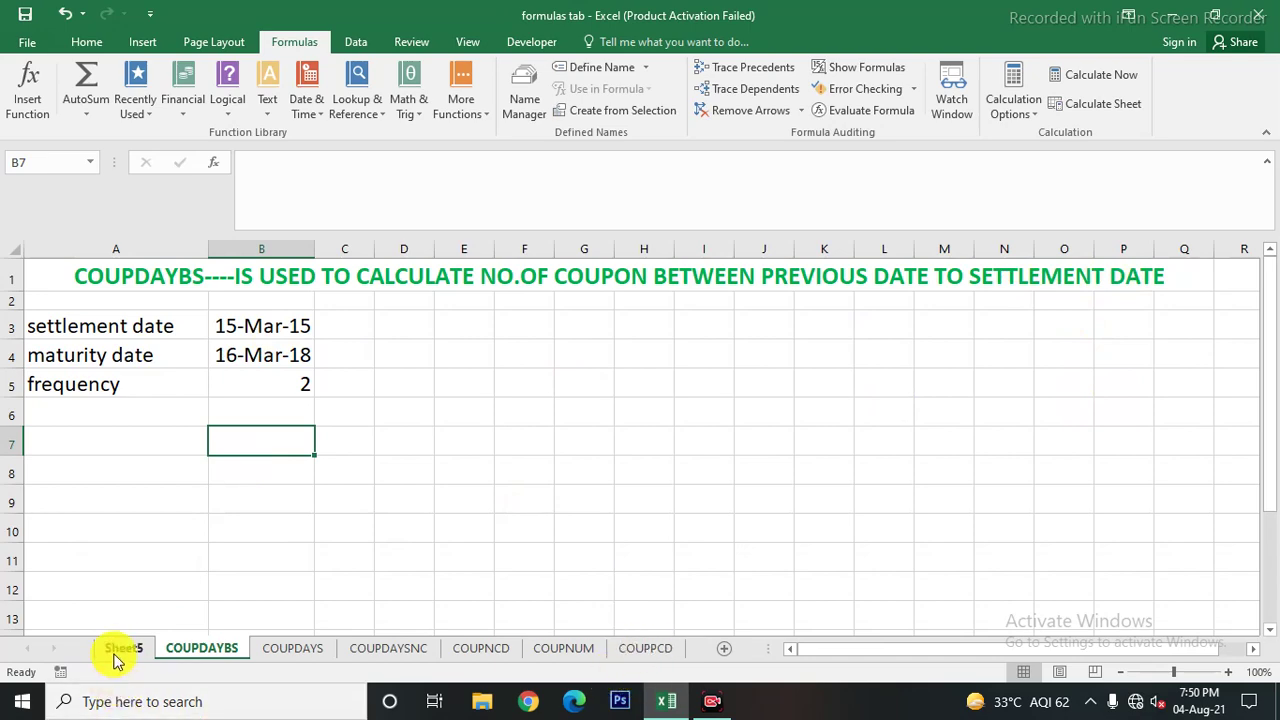
pyautogui.click(650, 648)
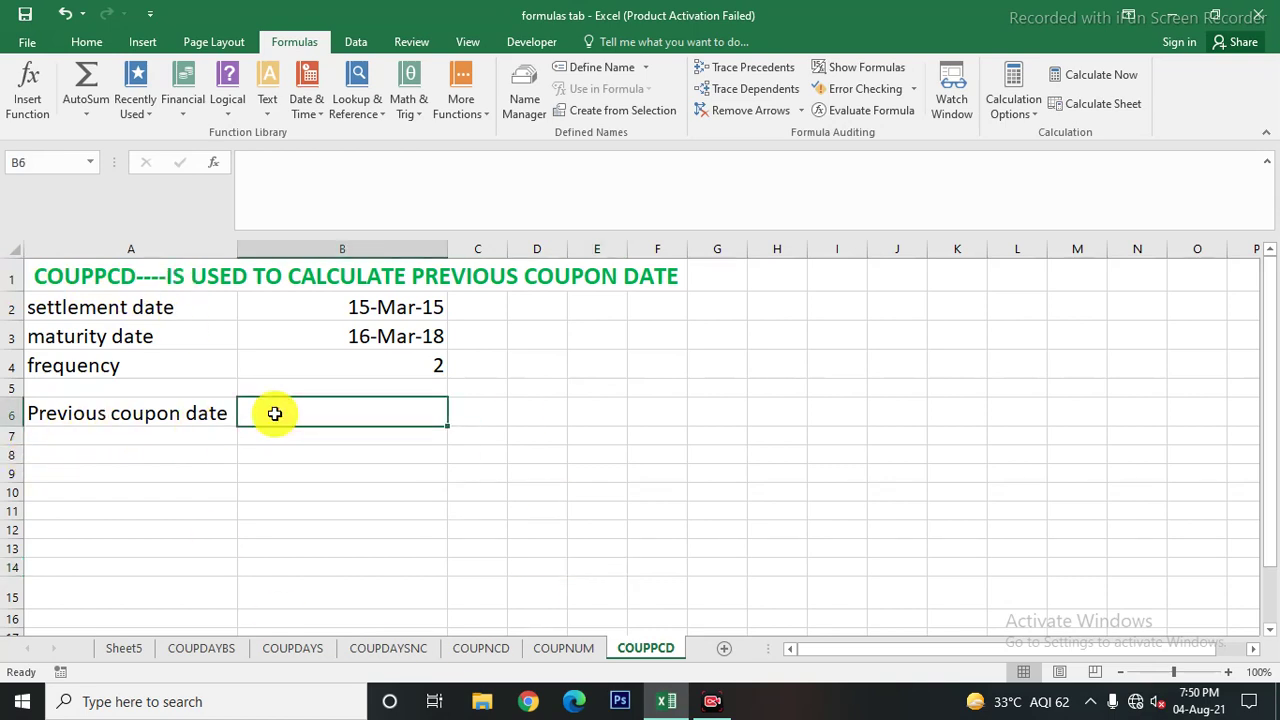
# Start a formula in B6 with the COUPPCD function picked from autocomplete
pyautogui.write('=cou')
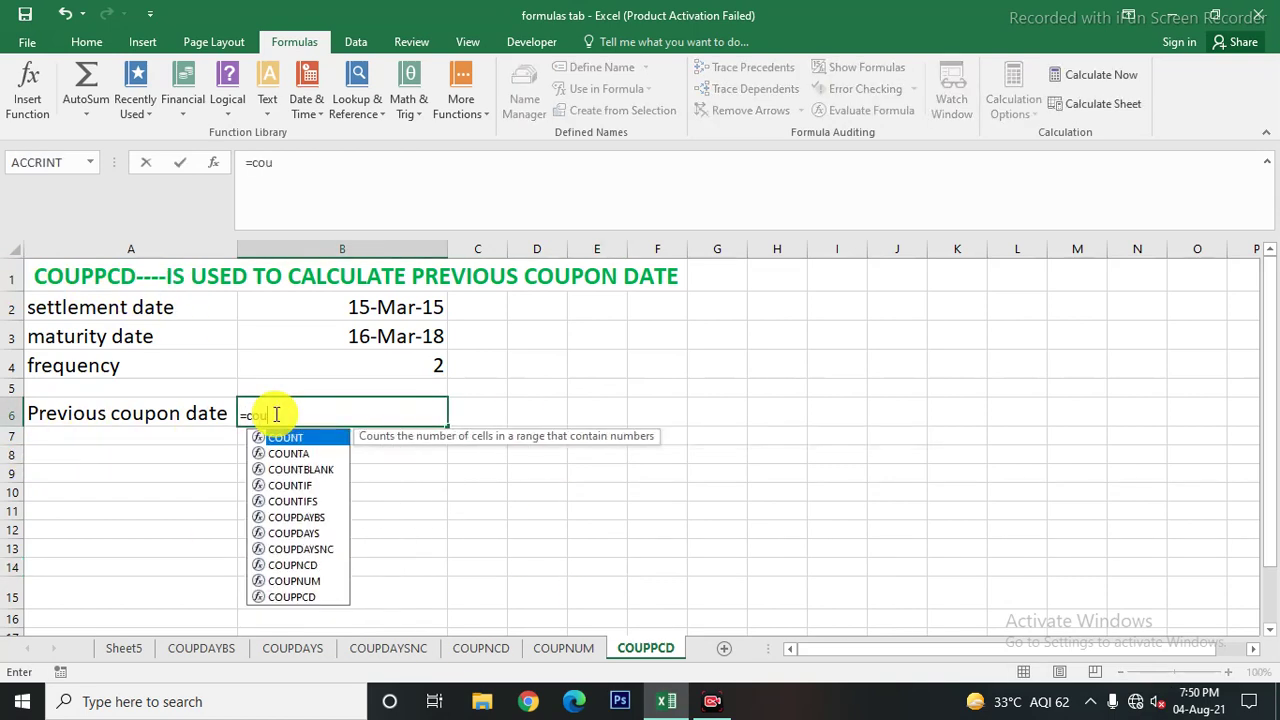
pyautogui.write('po')
pyautogui.press('BackSpace')
pyautogui.press('BackSpace')
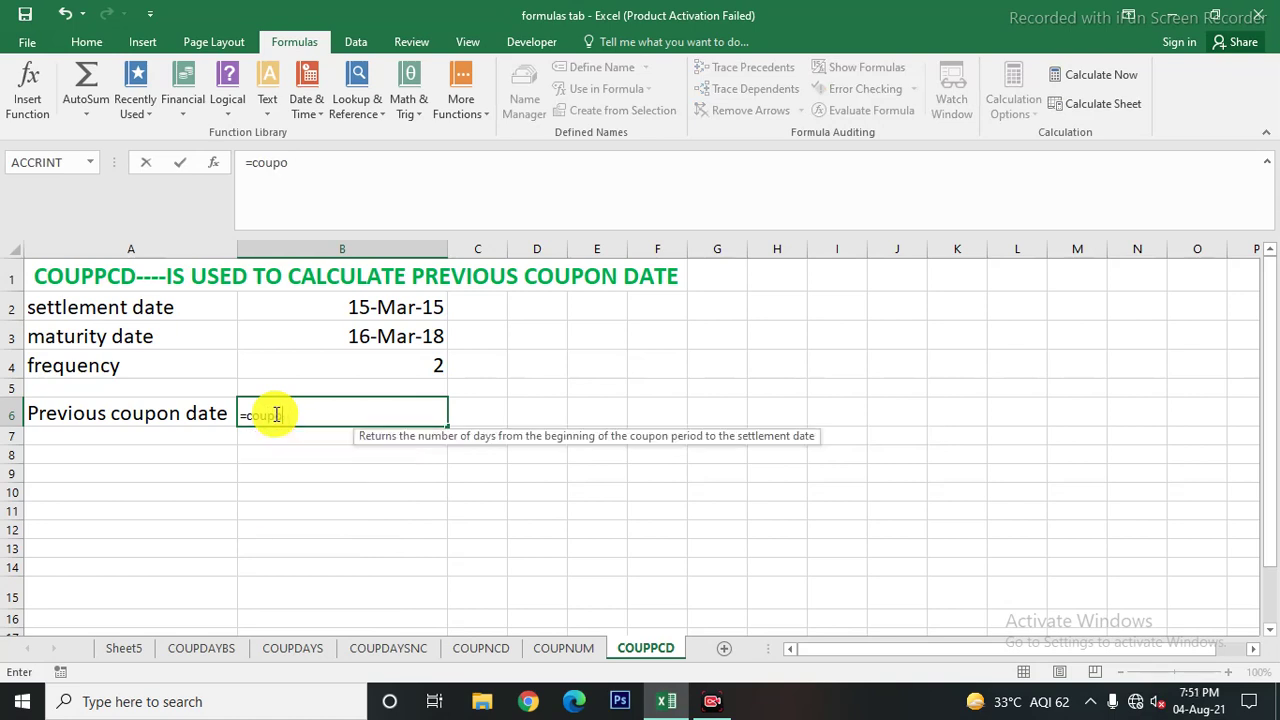
pyautogui.press('BackSpace')
pyautogui.press('BackSpace')
pyautogui.press('BackSpace')
pyautogui.write('o')
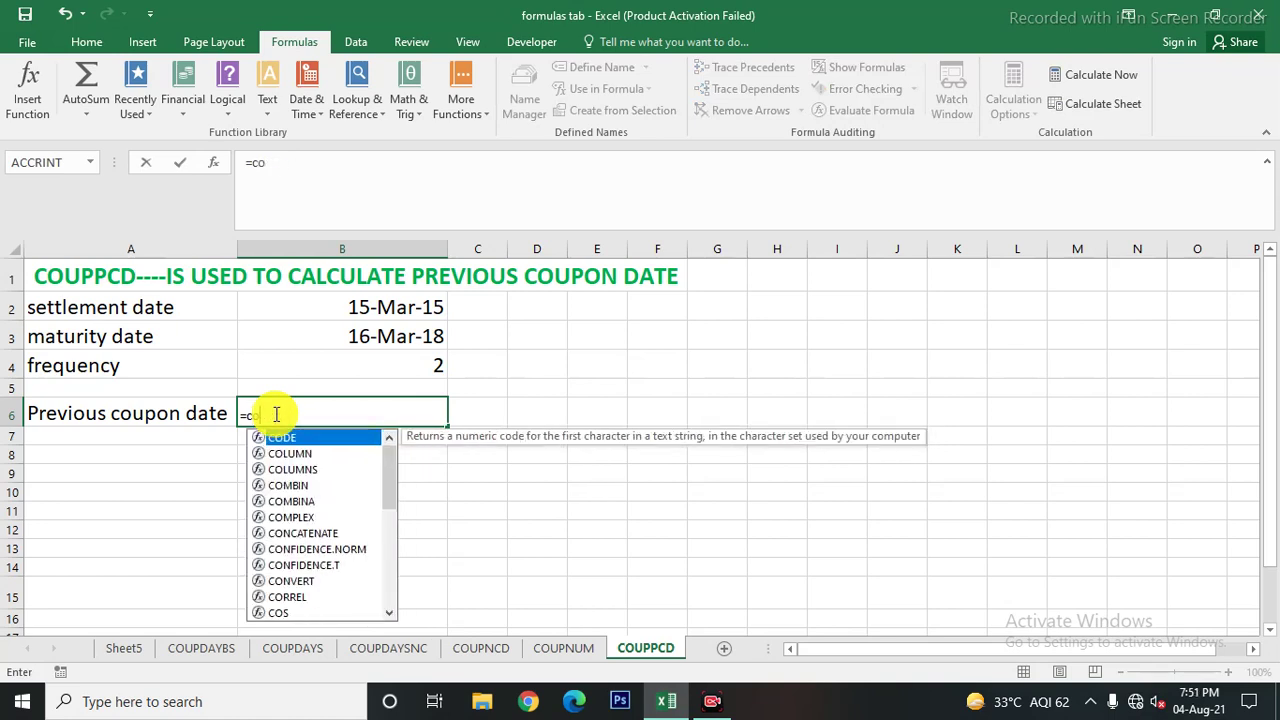
pyautogui.write('upp')
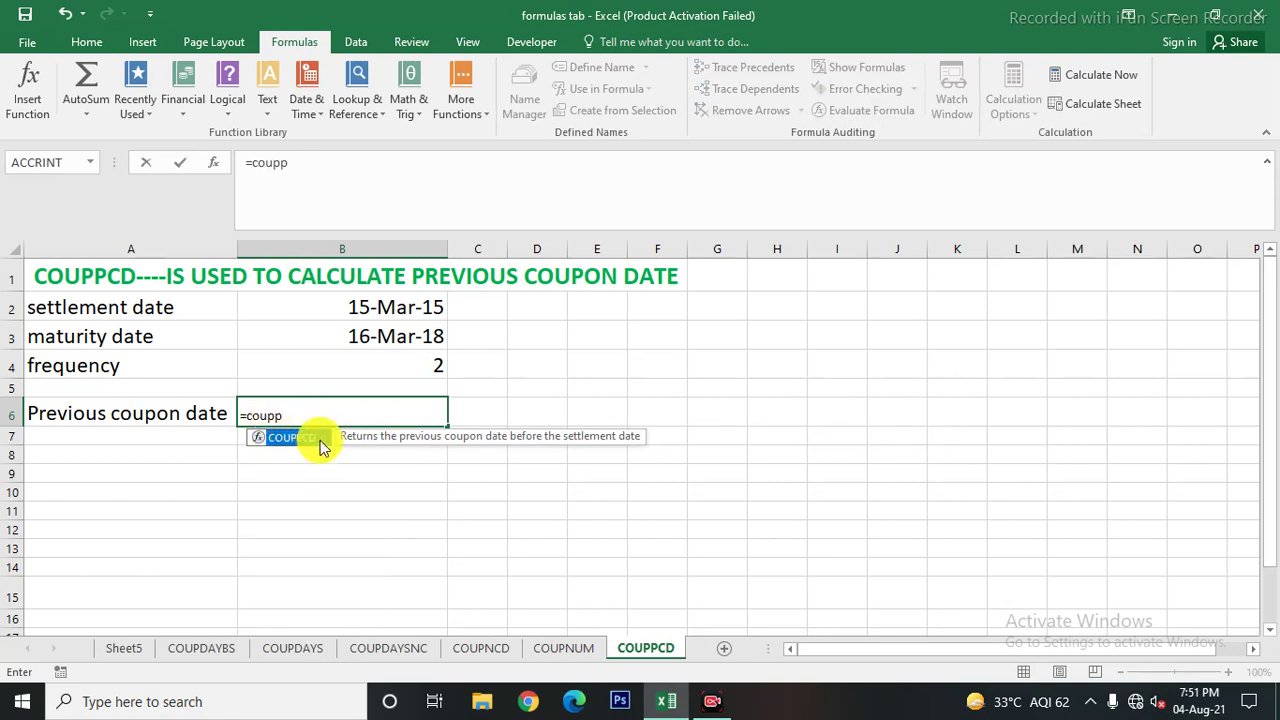
pyautogui.doubleClick(310, 445)
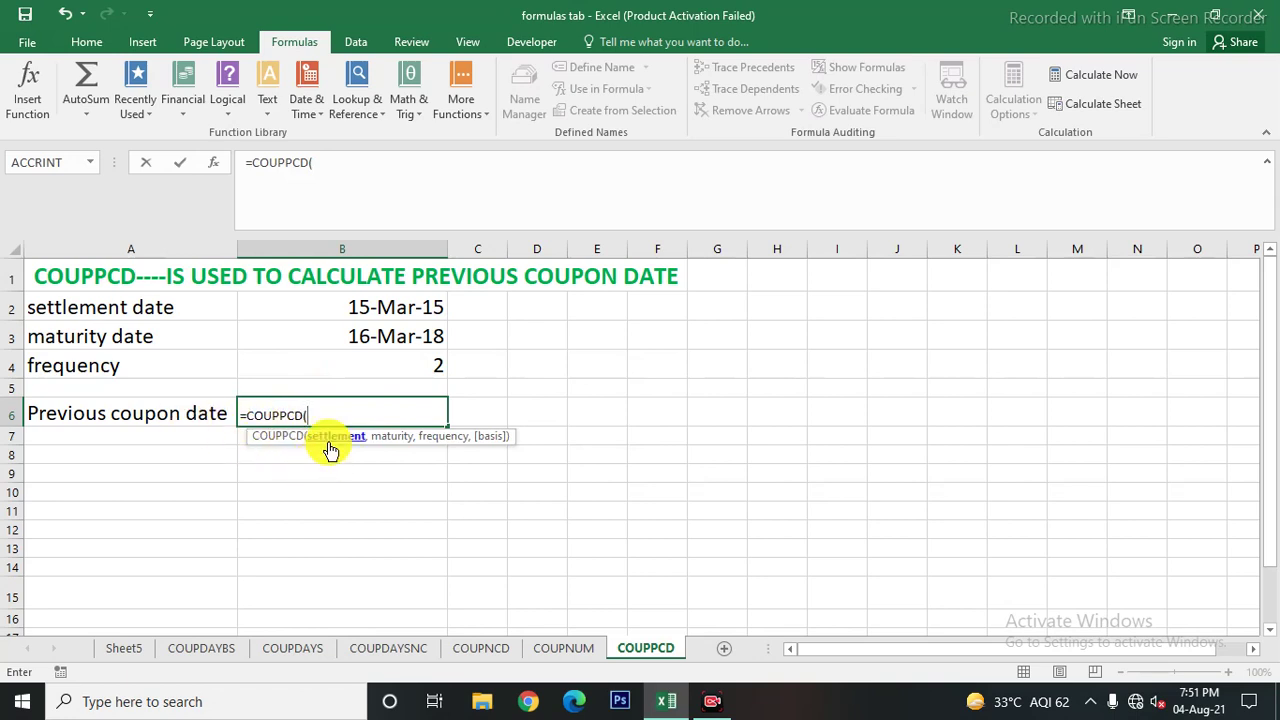
# Complete =COUPPCD(B2,B3,B4) in B6, giving the serial number 41898
pyautogui.click(399, 314)
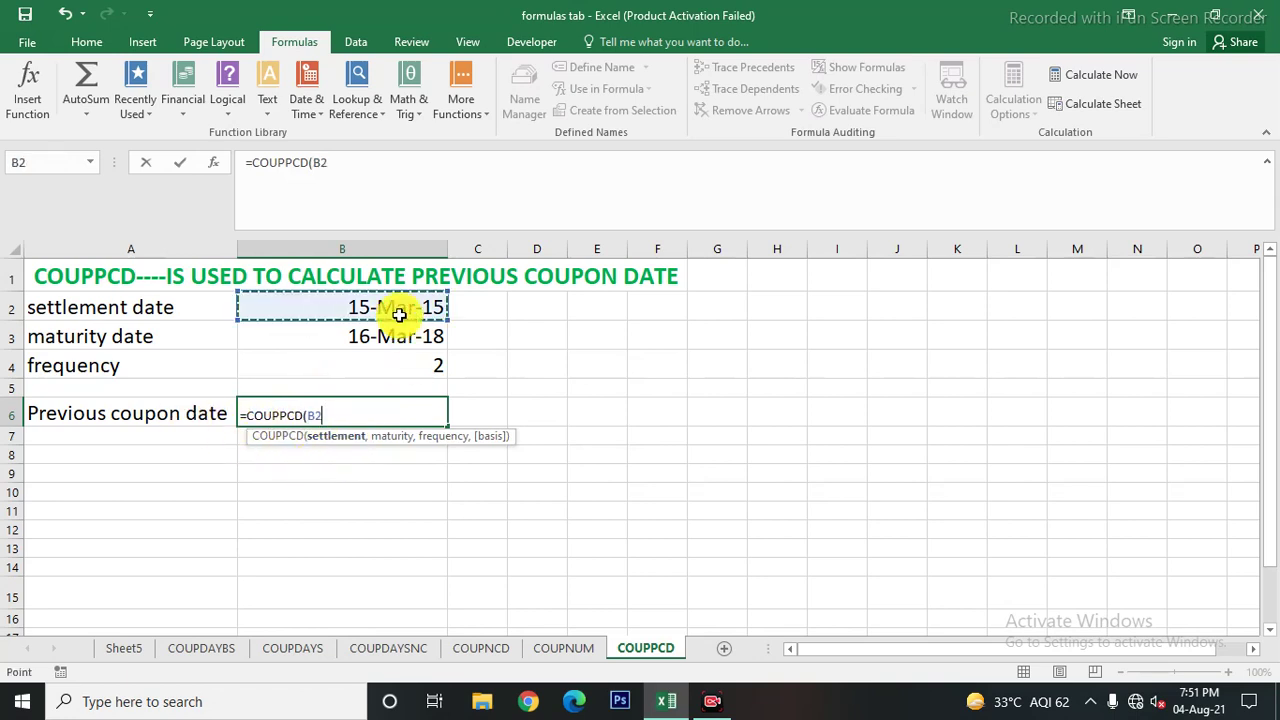
pyautogui.write(',')
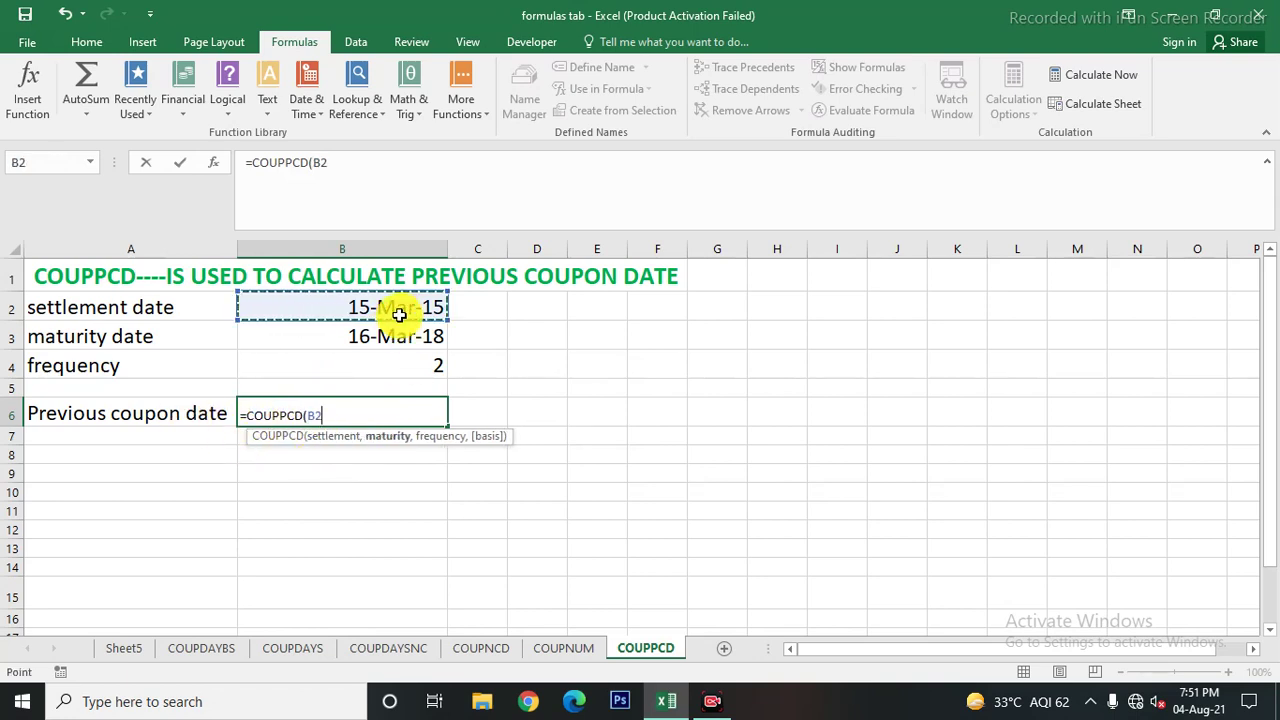
pyautogui.click(386, 337)
pyautogui.write(',')
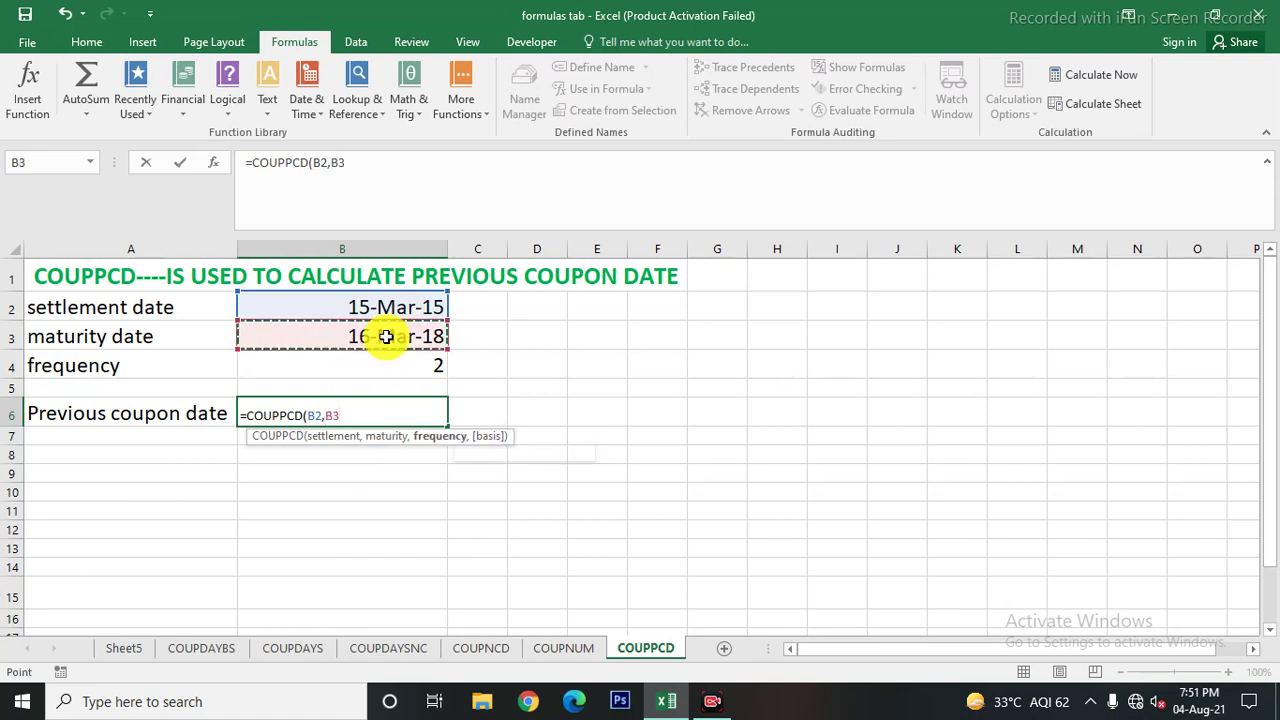
pyautogui.click(409, 367)
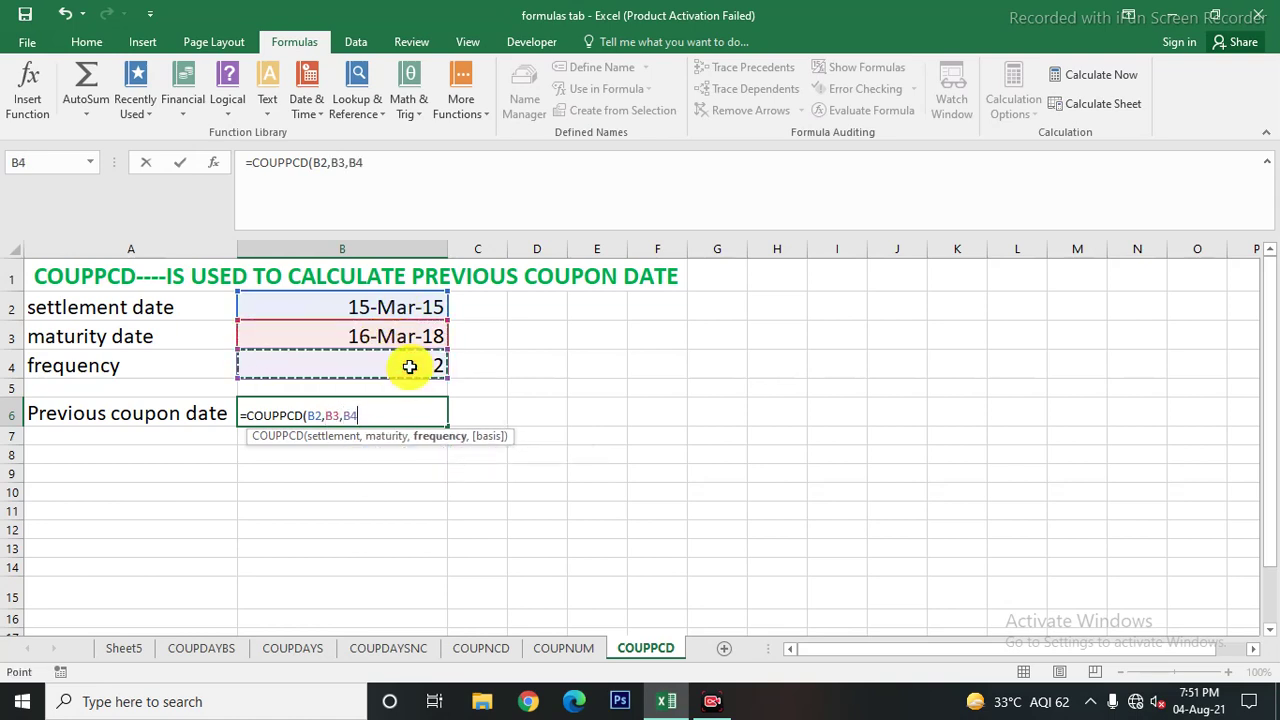
pyautogui.write(')')
pyautogui.press('Return')
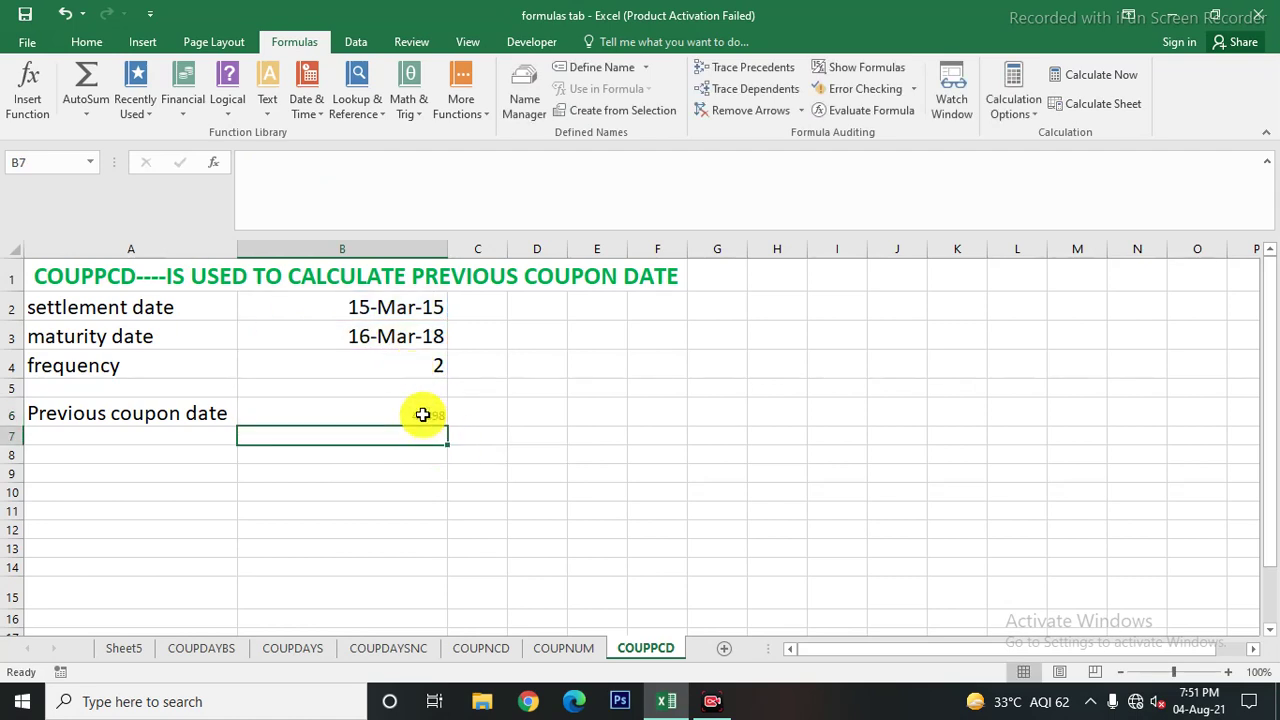
pyautogui.click(423, 414)
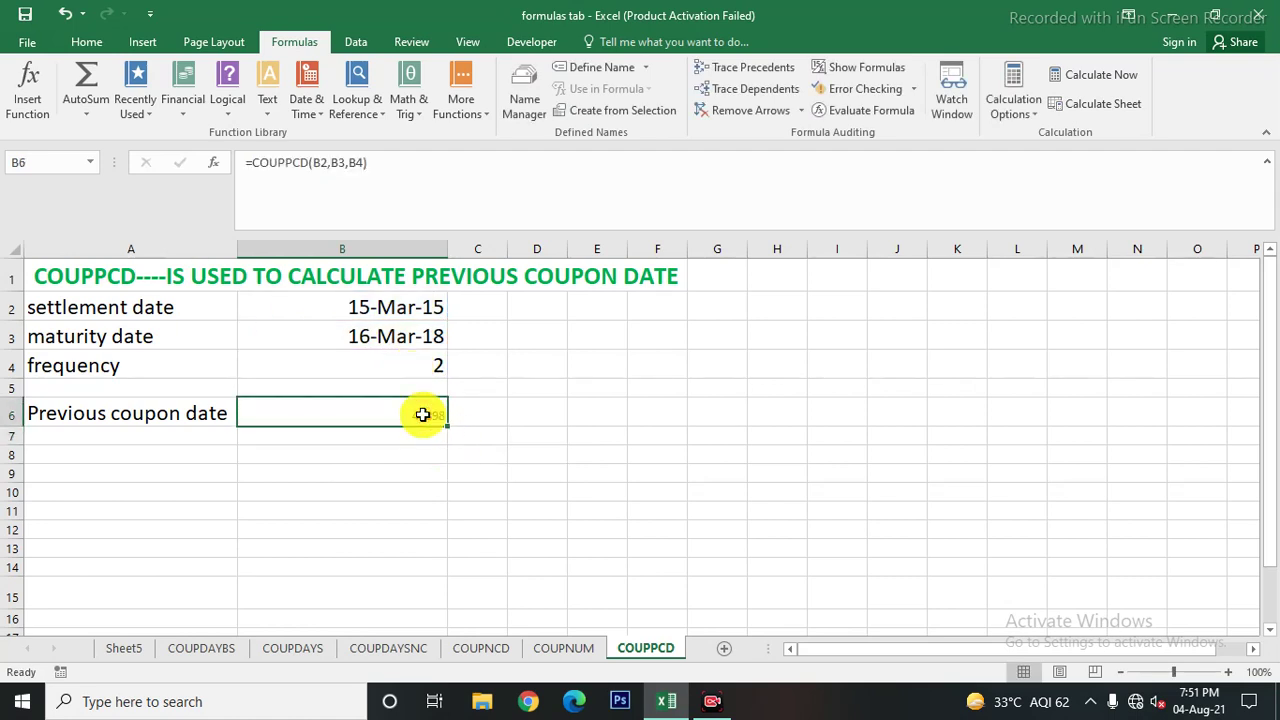
# Format B6 with the 14-Mar-12 date style so it shows 16-Sep-14
pyautogui.rightClick(418, 415)
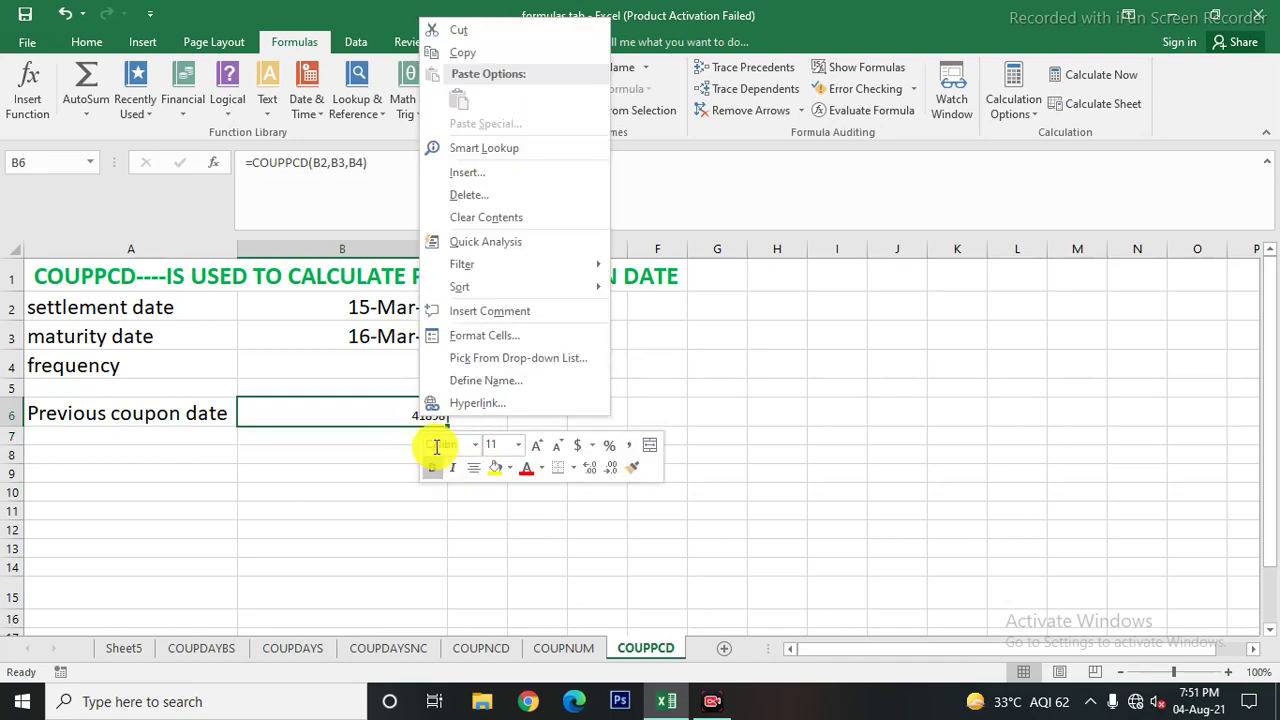
pyautogui.click(501, 337)
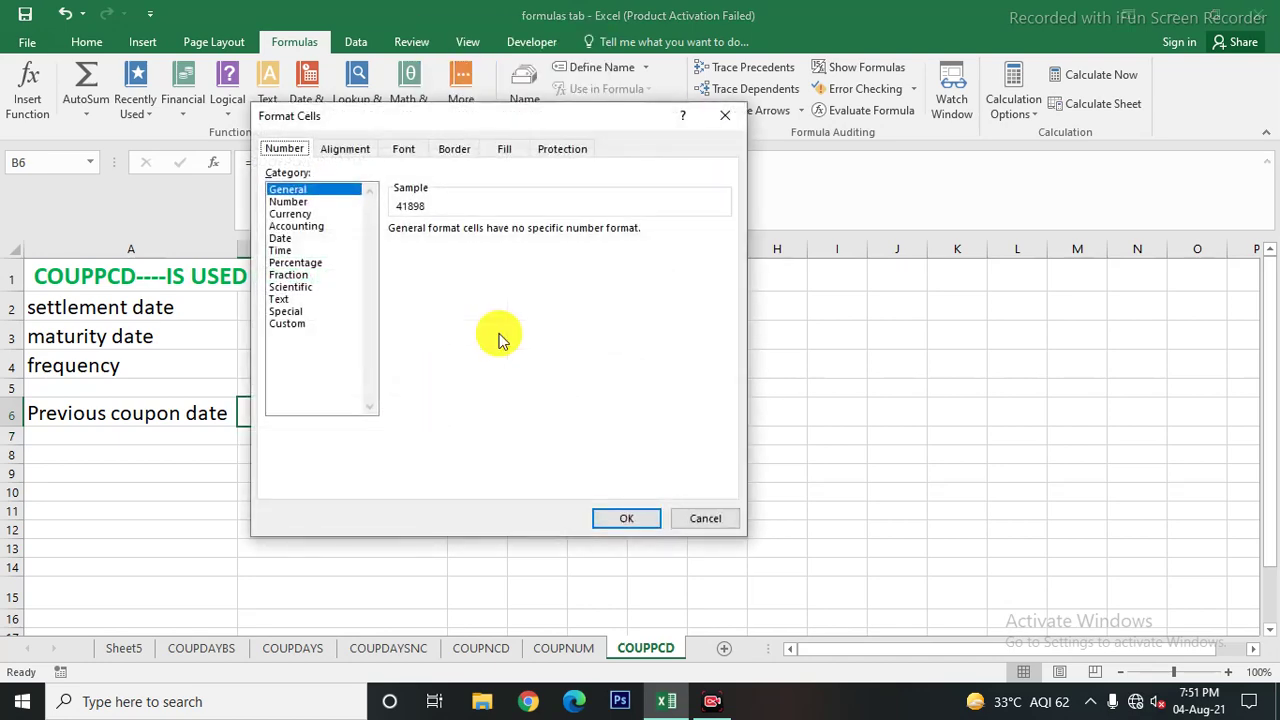
pyautogui.click(719, 522)
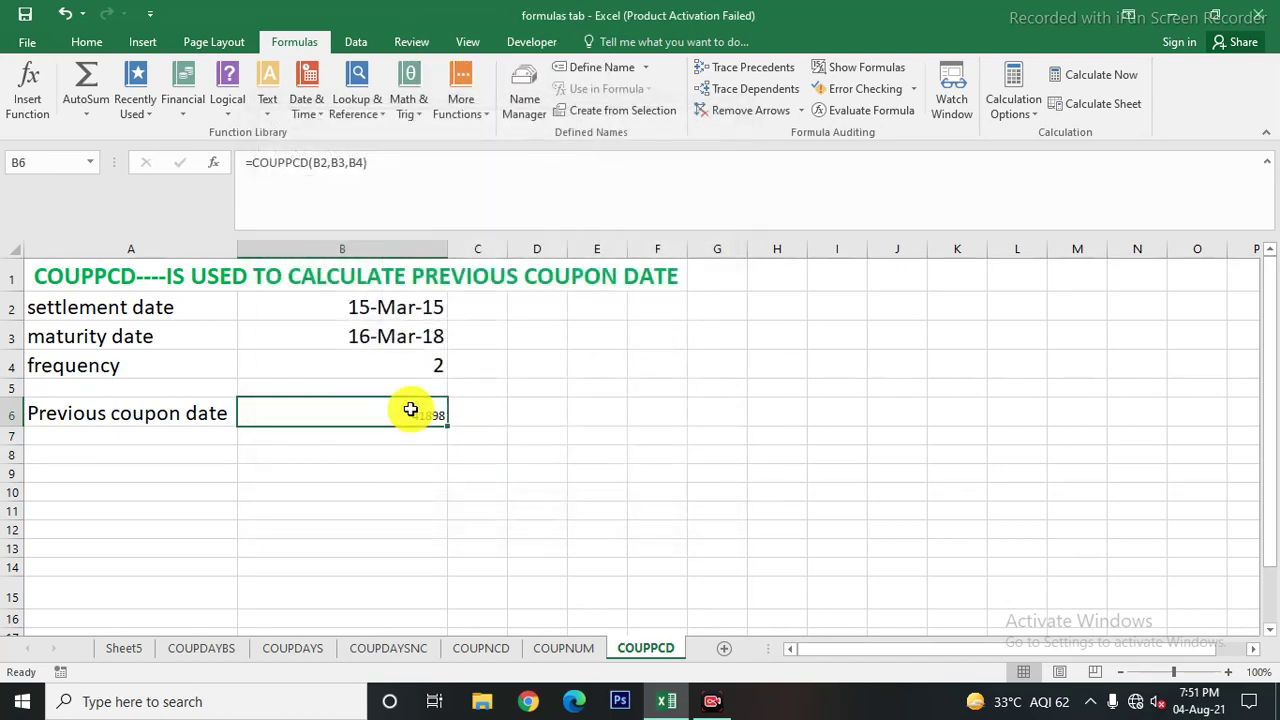
pyautogui.rightClick(410, 409)
pyautogui.click(500, 329)
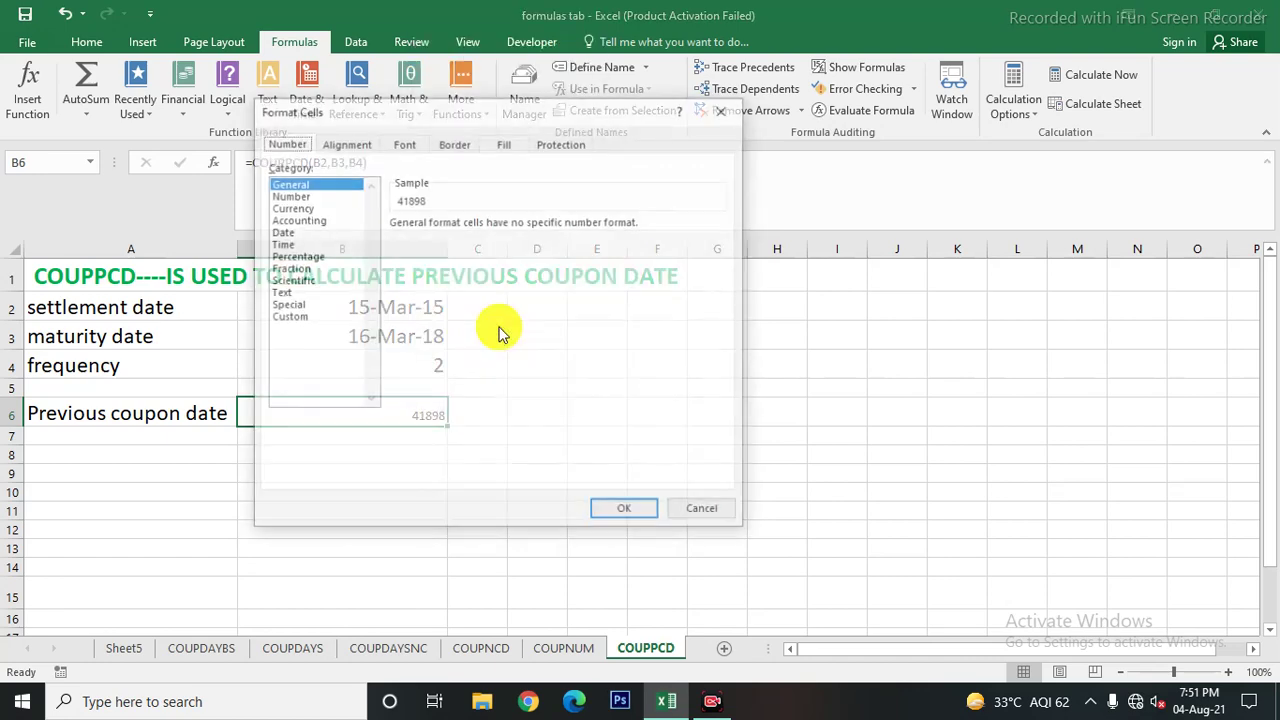
pyautogui.click(280, 233)
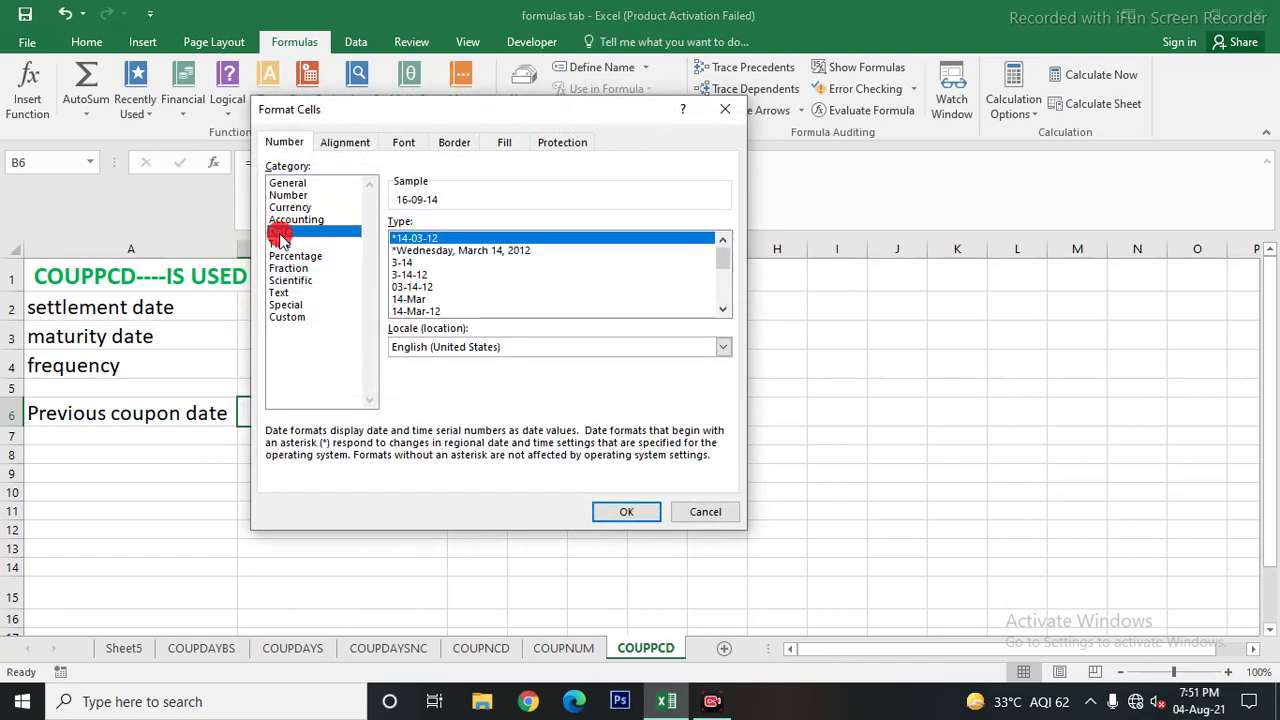
pyautogui.click(410, 312)
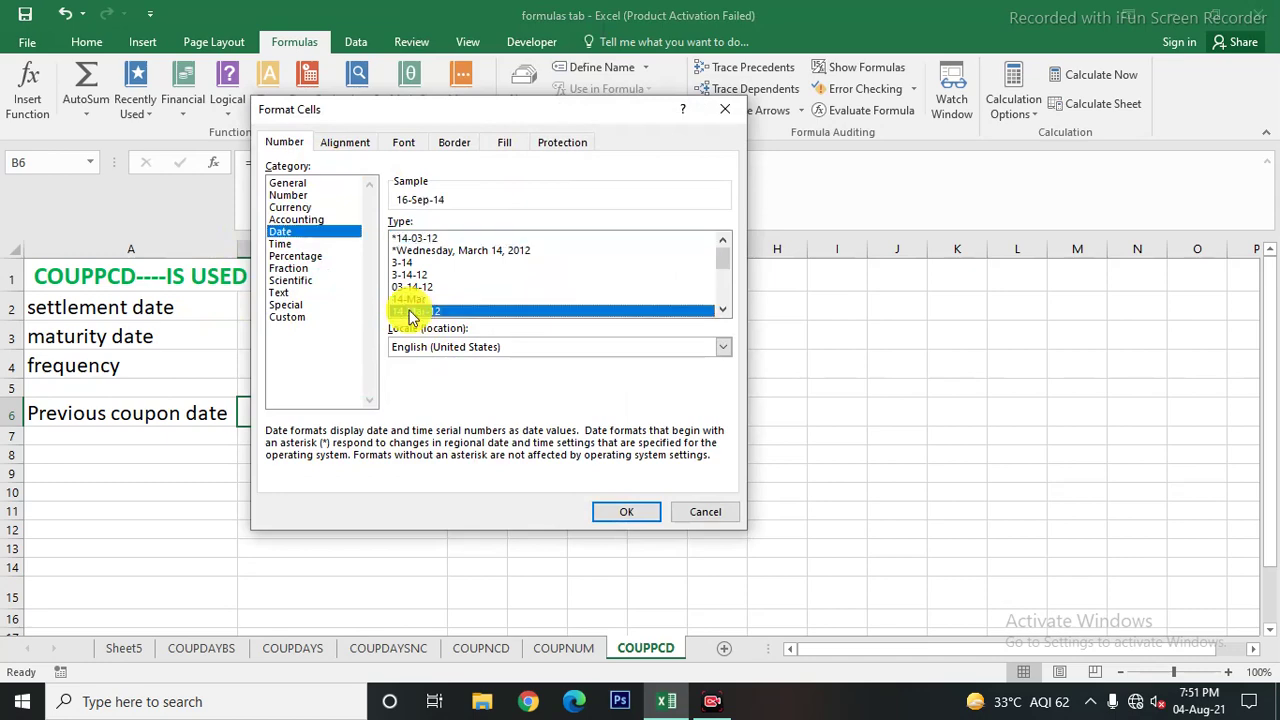
pyautogui.click(636, 513)
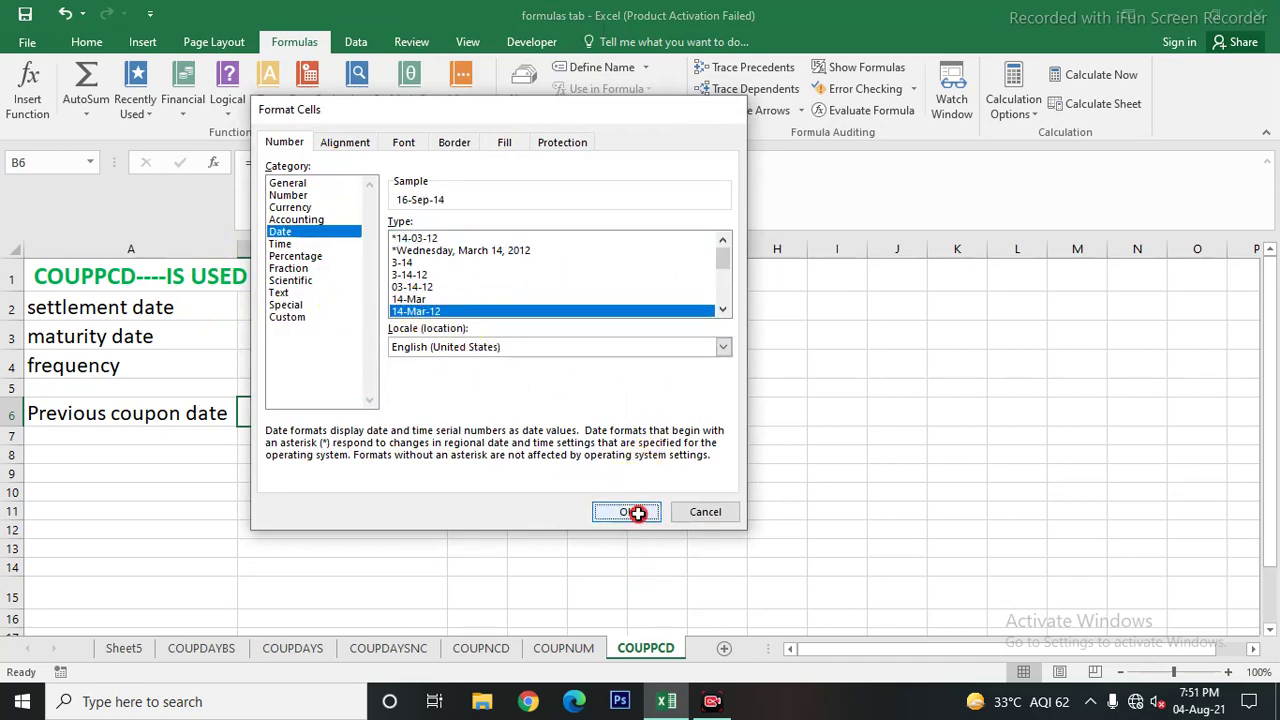
pyautogui.click(612, 511)
pyautogui.click(409, 414)
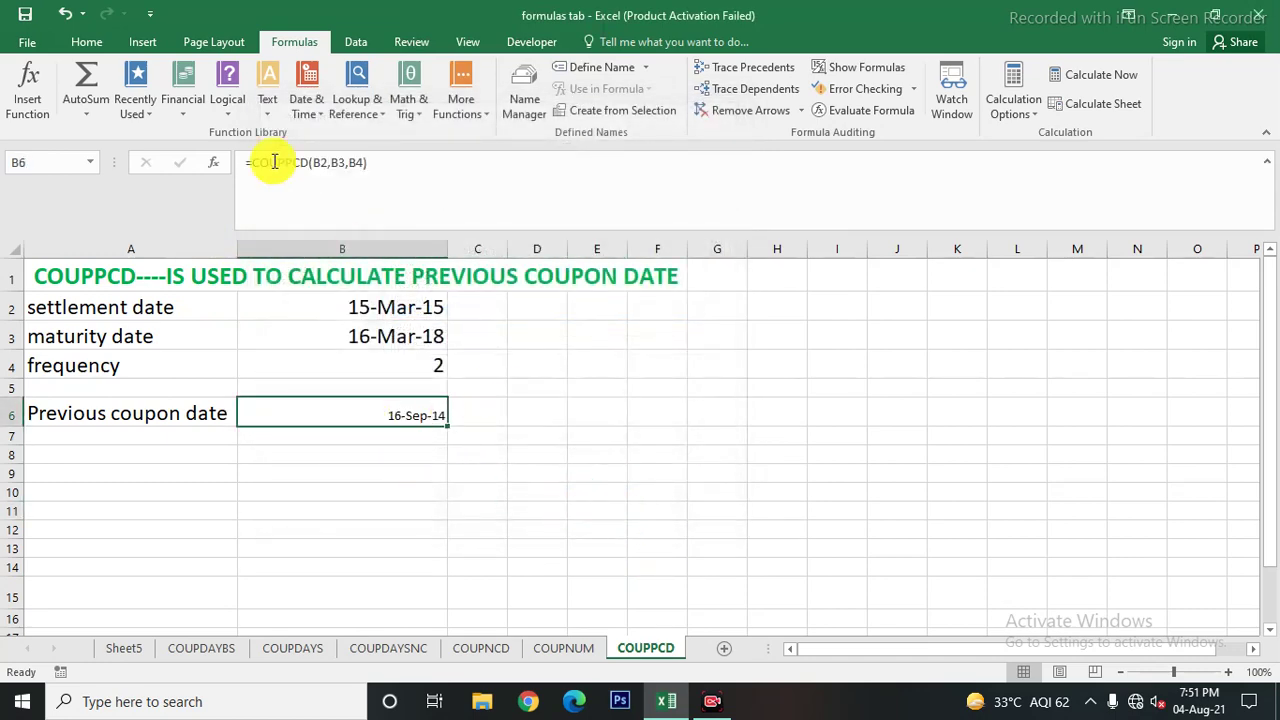
pyautogui.click(86, 42)
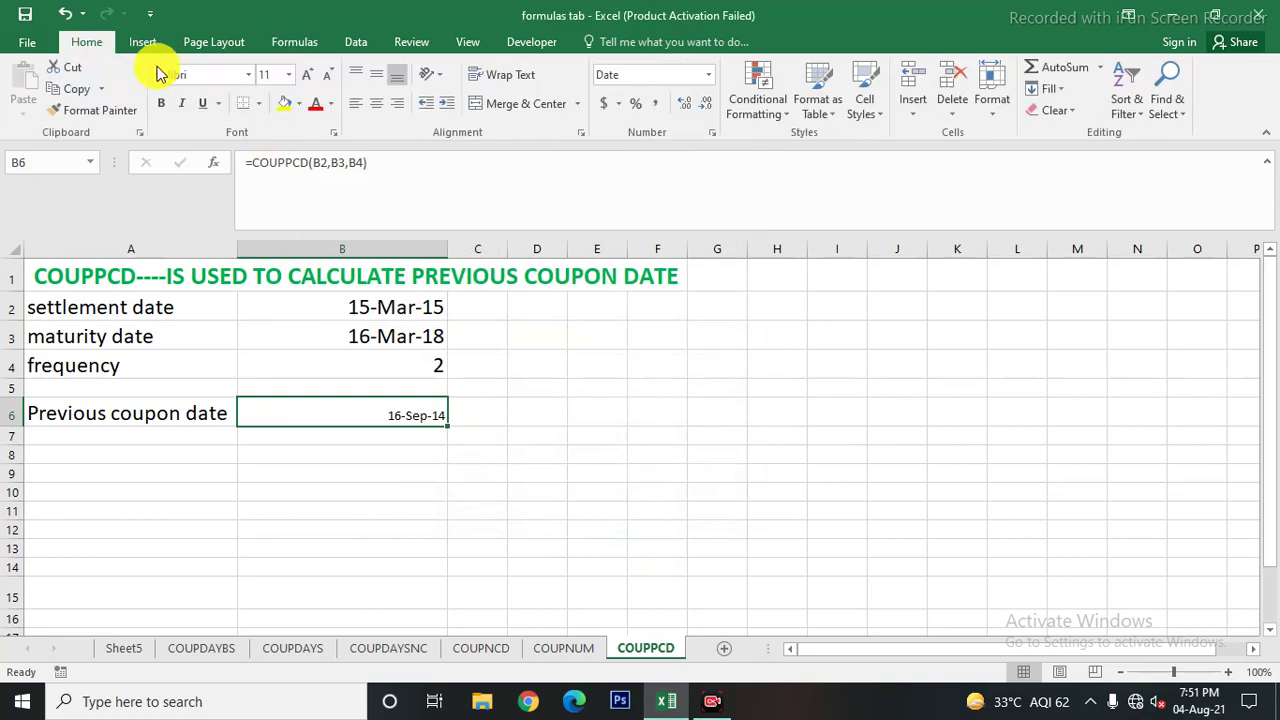
# Enlarge B6's 16-Sep-14 to font size 20, then return to the COUPDAYBS sheet
pyautogui.click(307, 76)
pyautogui.click(307, 76)
pyautogui.click(307, 76)
pyautogui.click(470, 496)
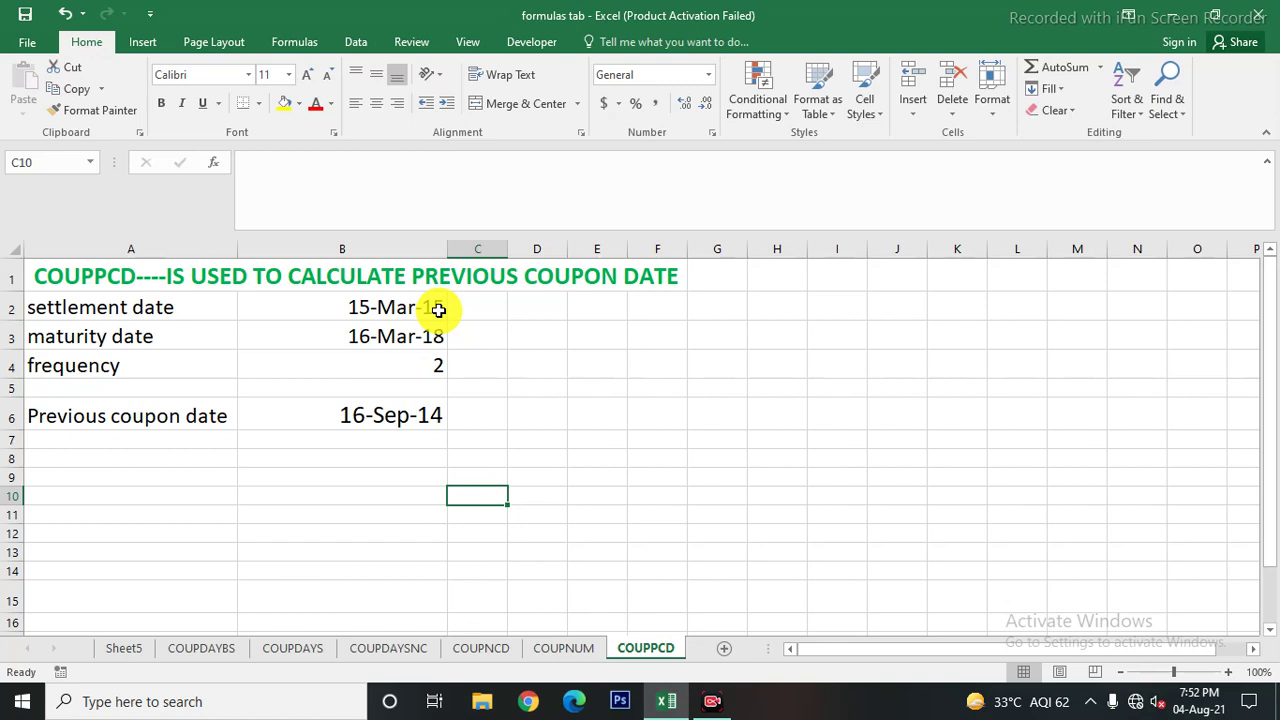
pyautogui.click(385, 428)
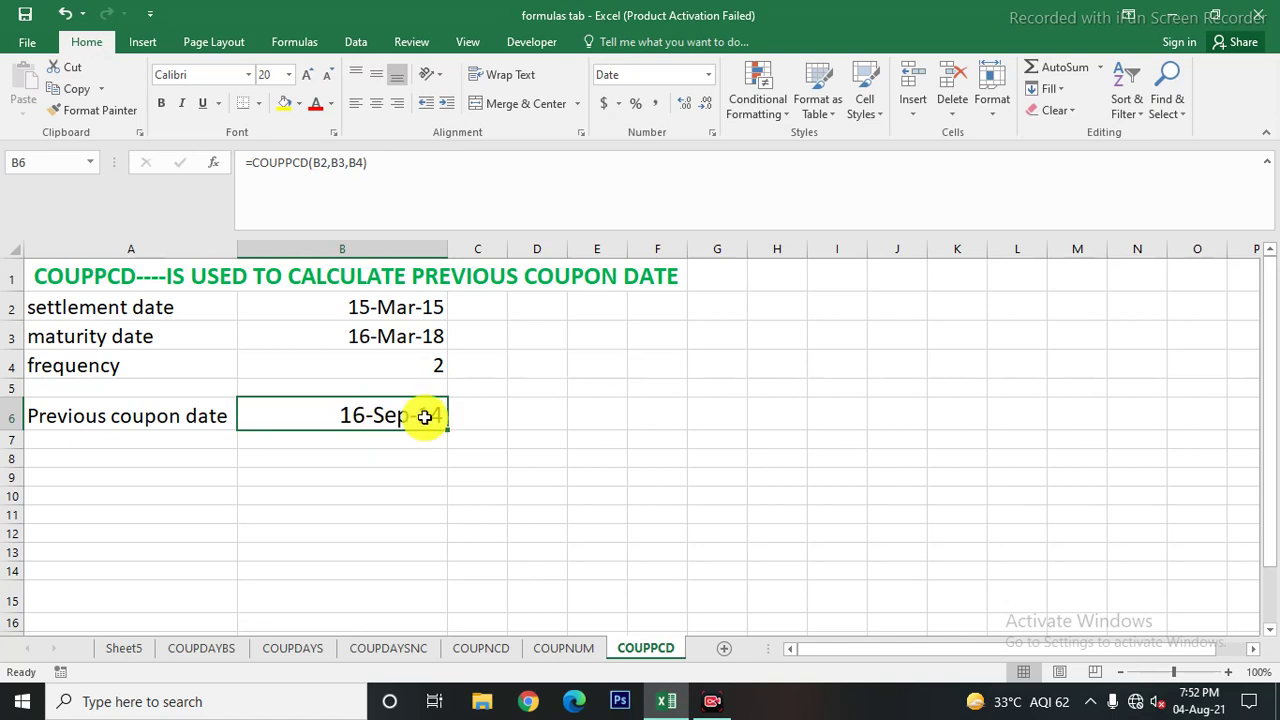
pyautogui.click(201, 648)
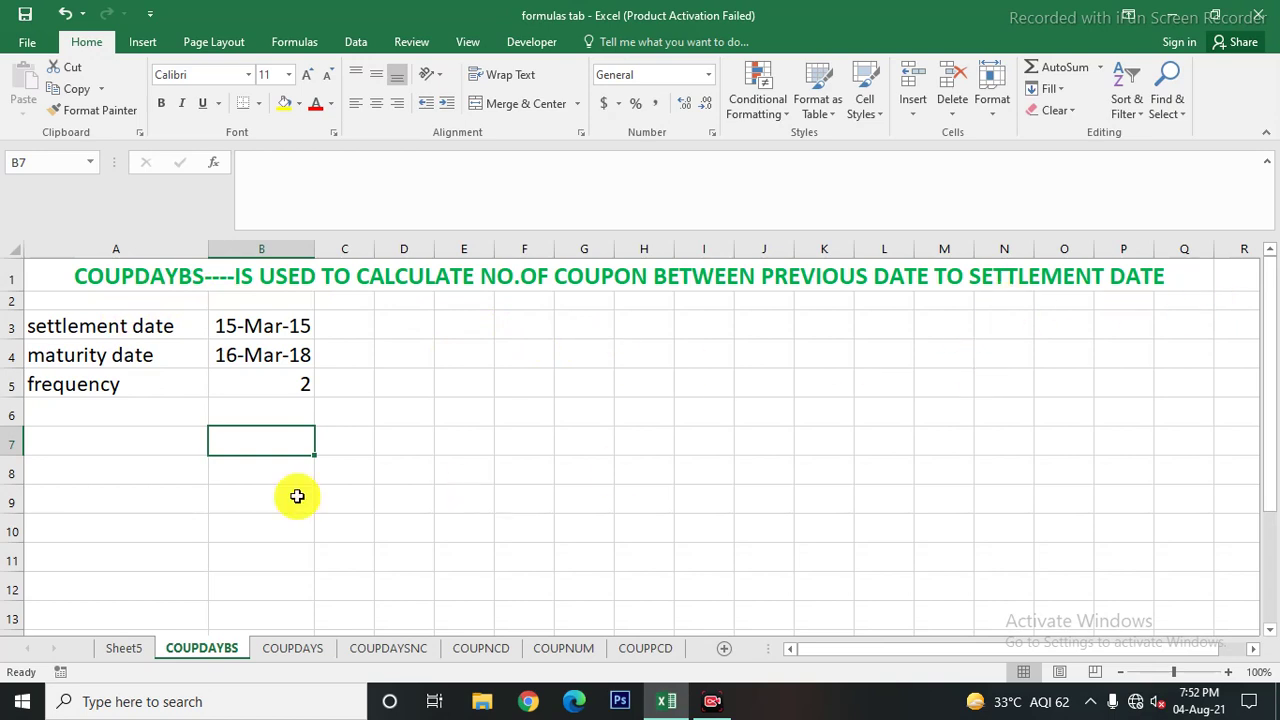
# Enter =COUPDAYBS(B3,B4,B5) in B7, returning 179 days since the last coupon
pyautogui.click(110, 444)
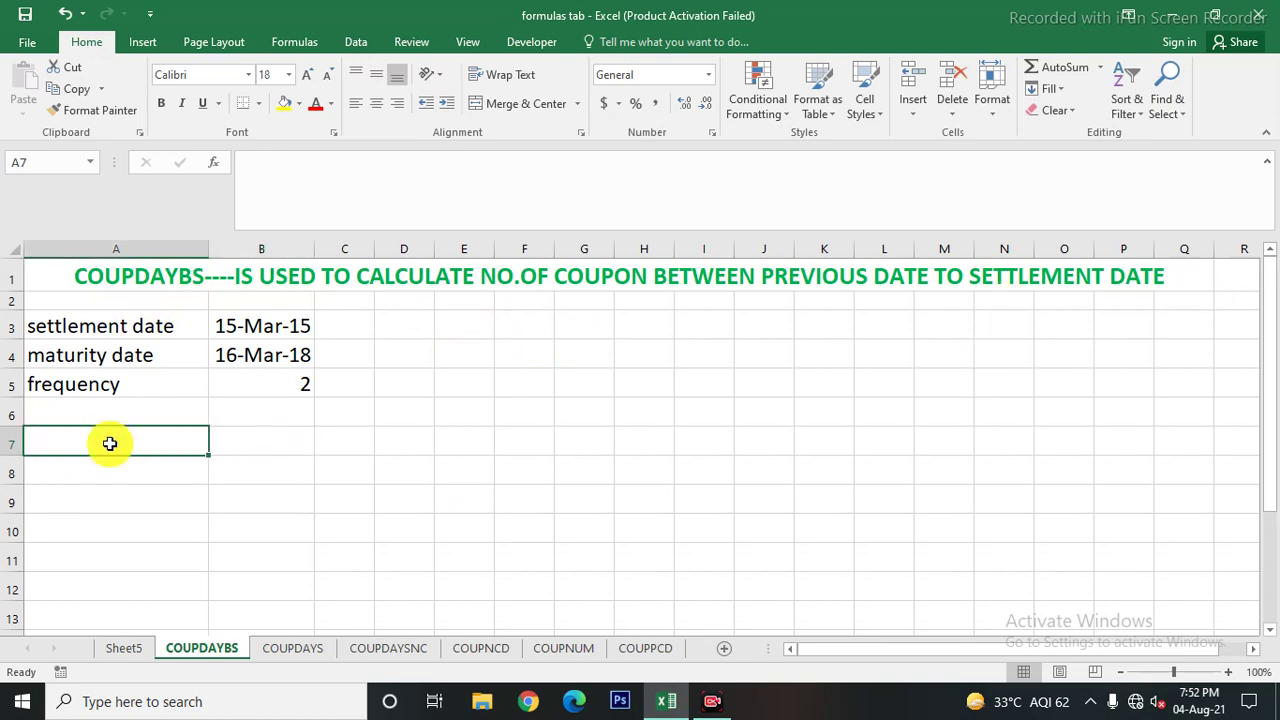
pyautogui.press('Right')
pyautogui.write('=c')
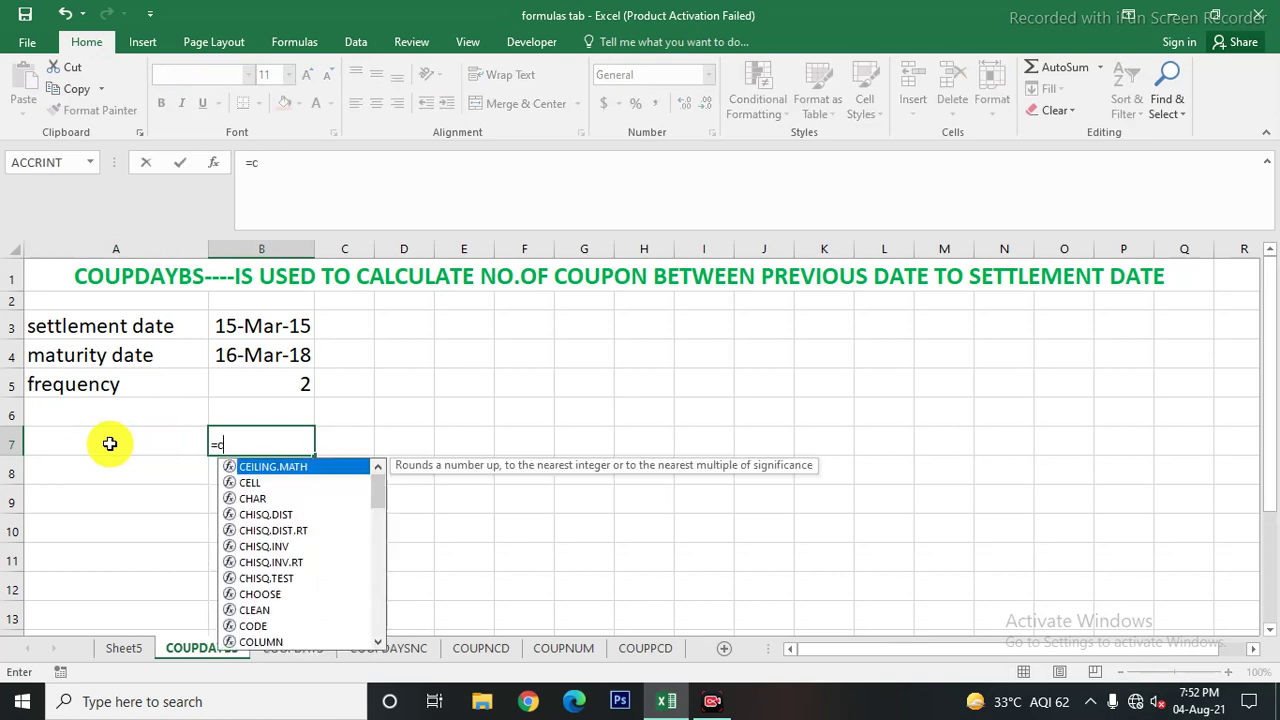
pyautogui.write('oup')
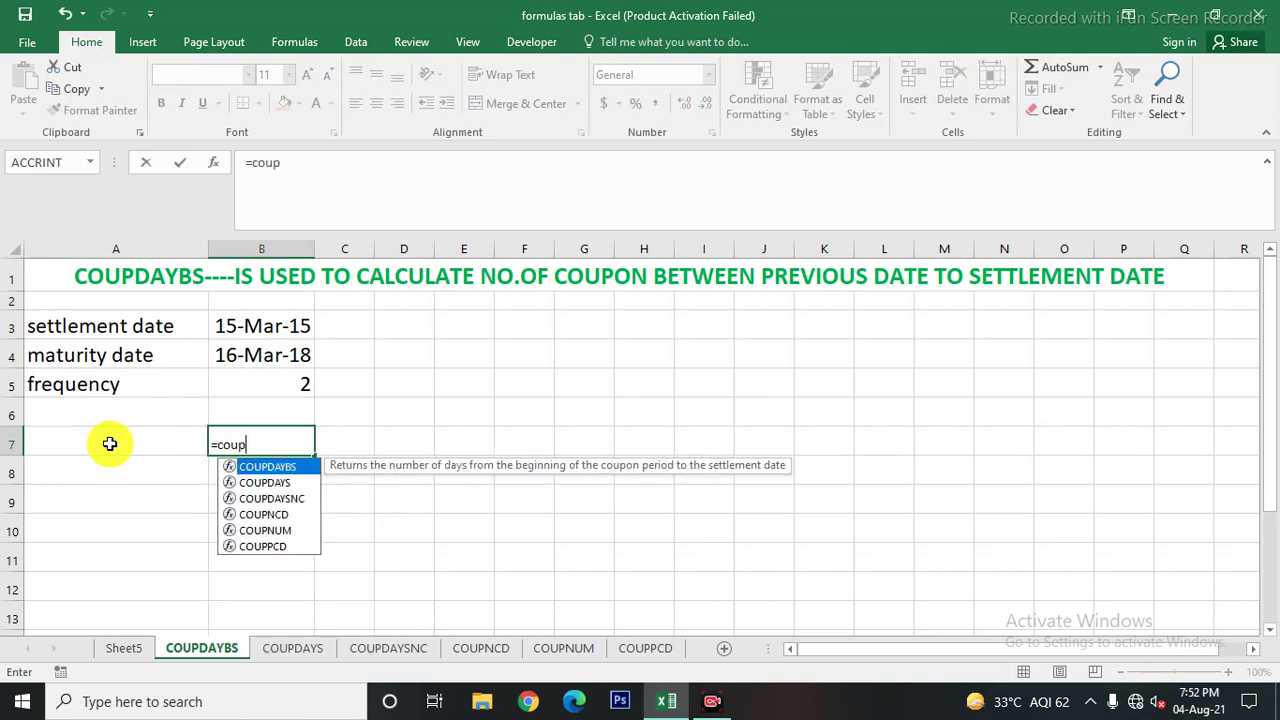
pyautogui.write('day')
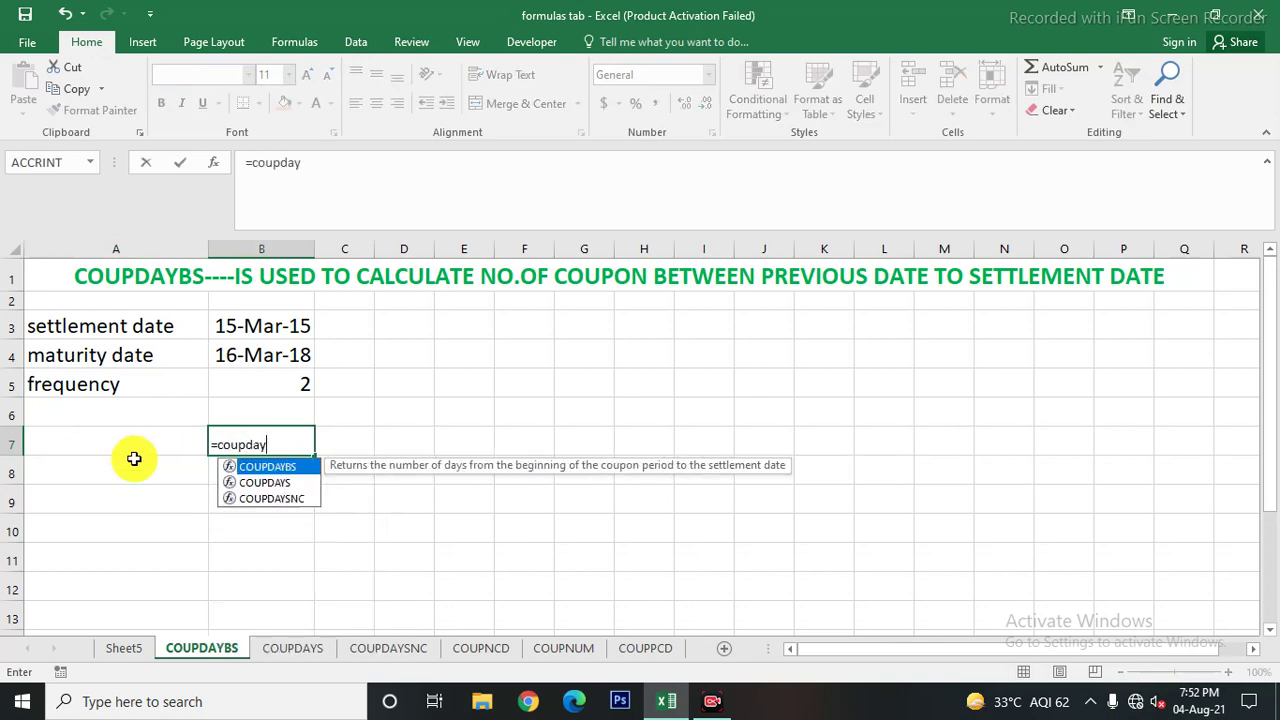
pyautogui.doubleClick(262, 466)
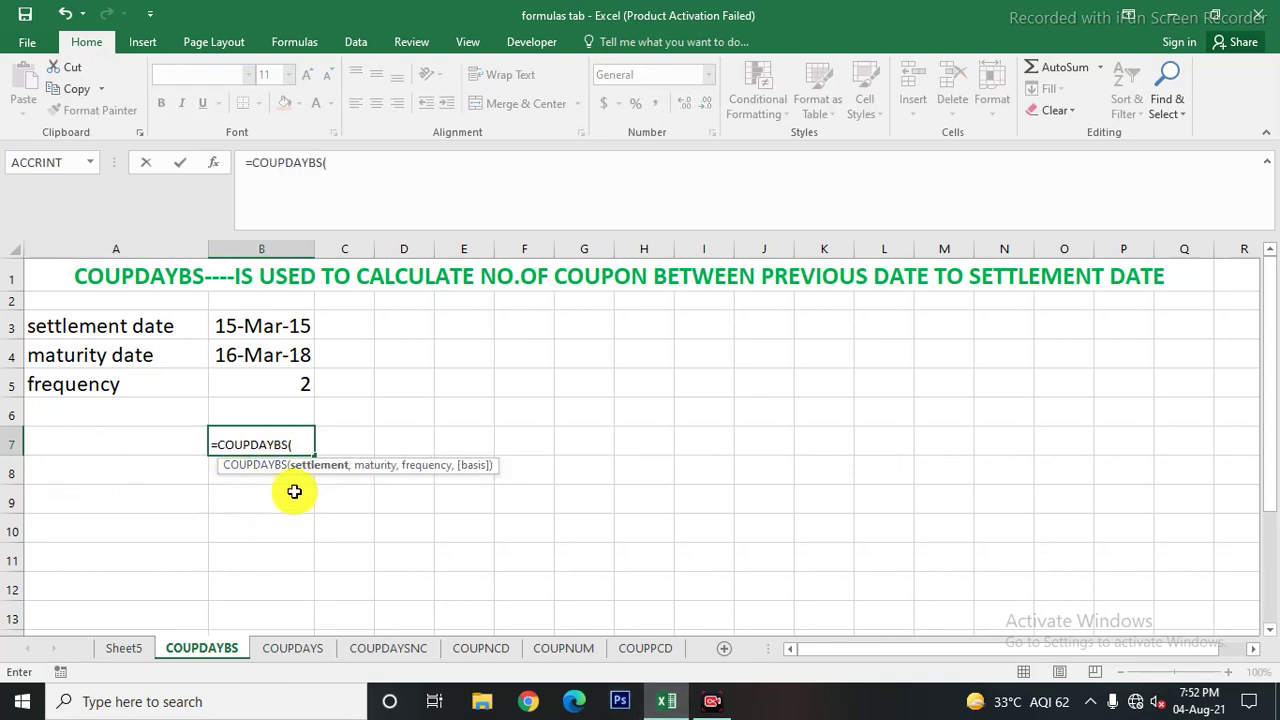
pyautogui.click(235, 321)
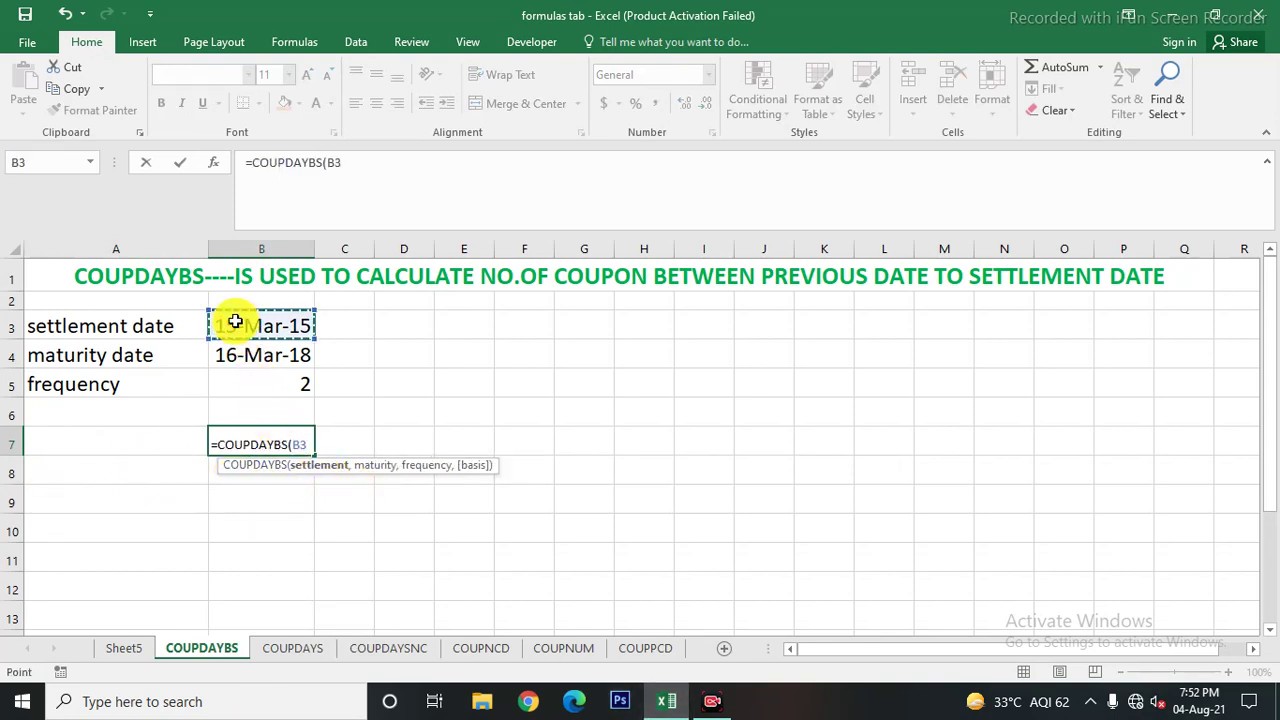
pyautogui.write(',')
pyautogui.click(257, 356)
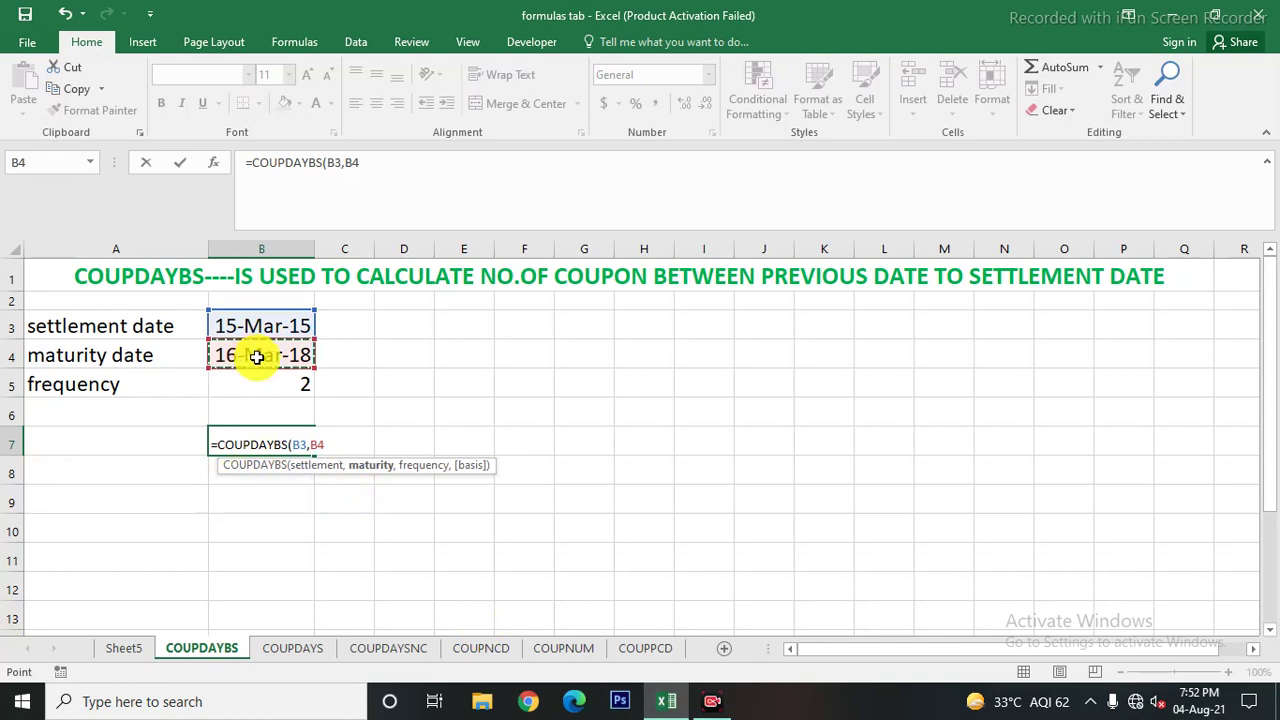
pyautogui.write(',')
pyautogui.click(273, 386)
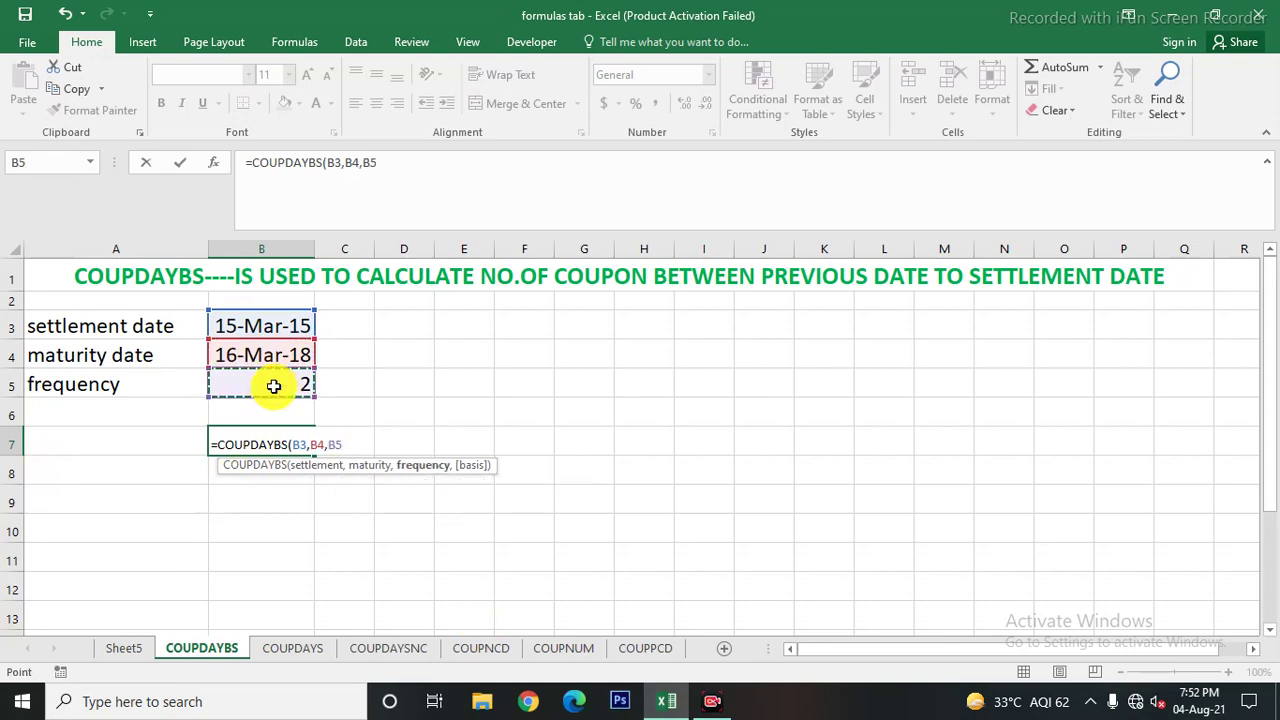
pyautogui.write(')')
pyautogui.press('Return')
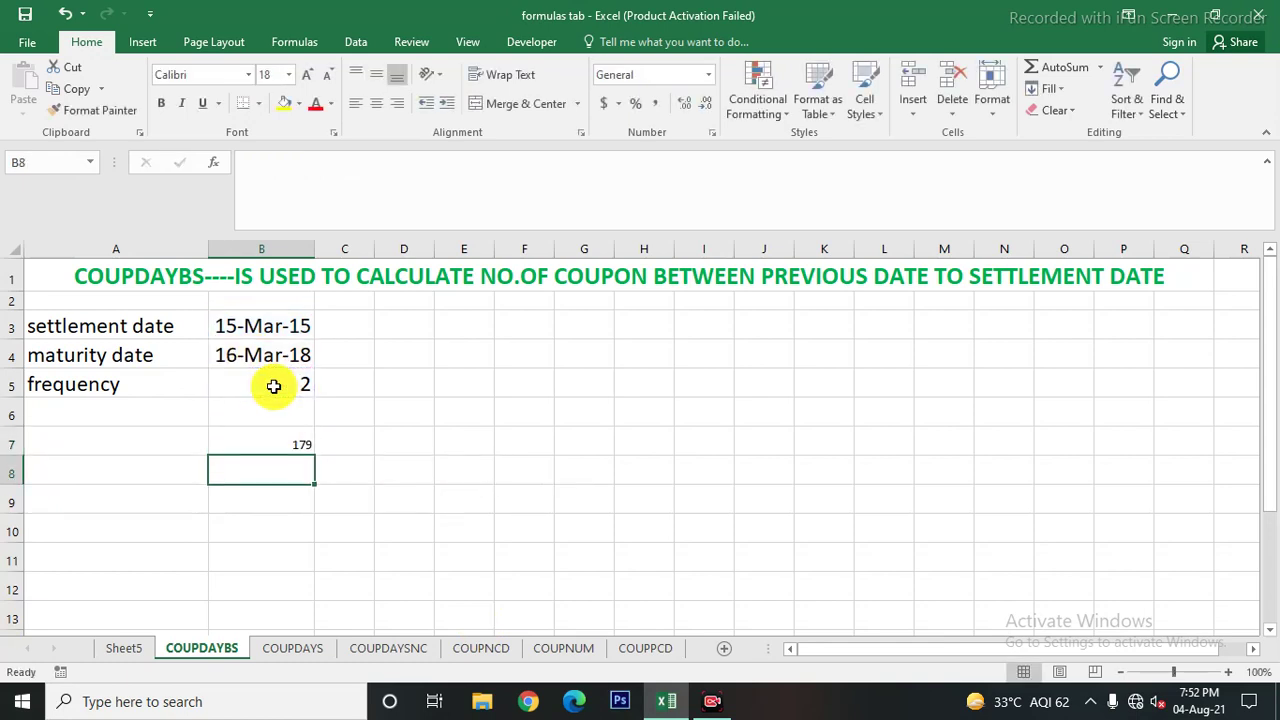
pyautogui.click(292, 444)
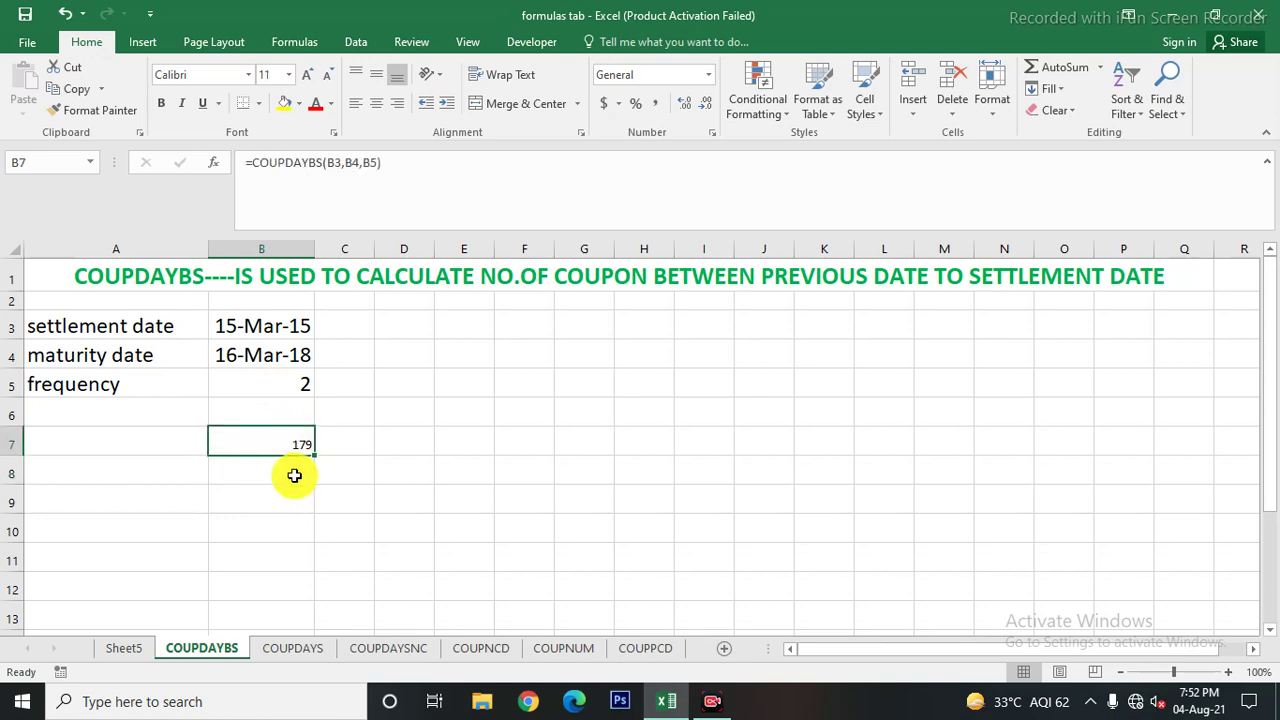
pyautogui.click(648, 648)
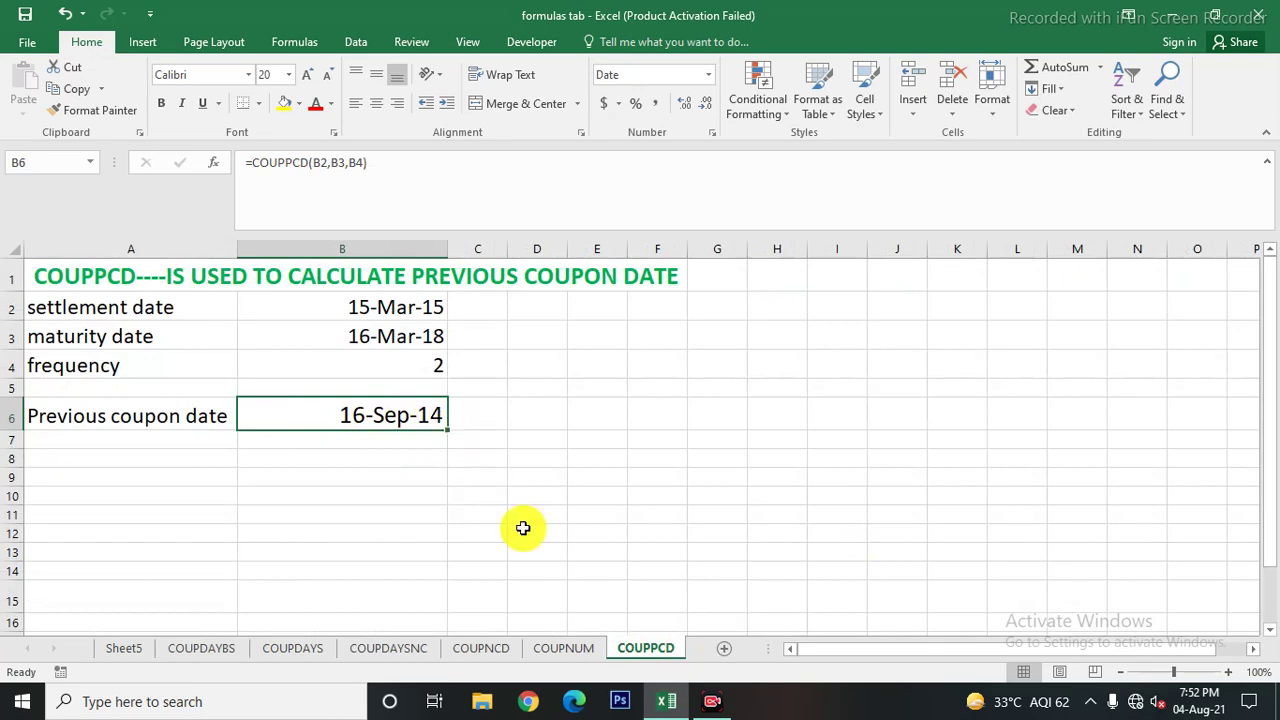
pyautogui.click(215, 648)
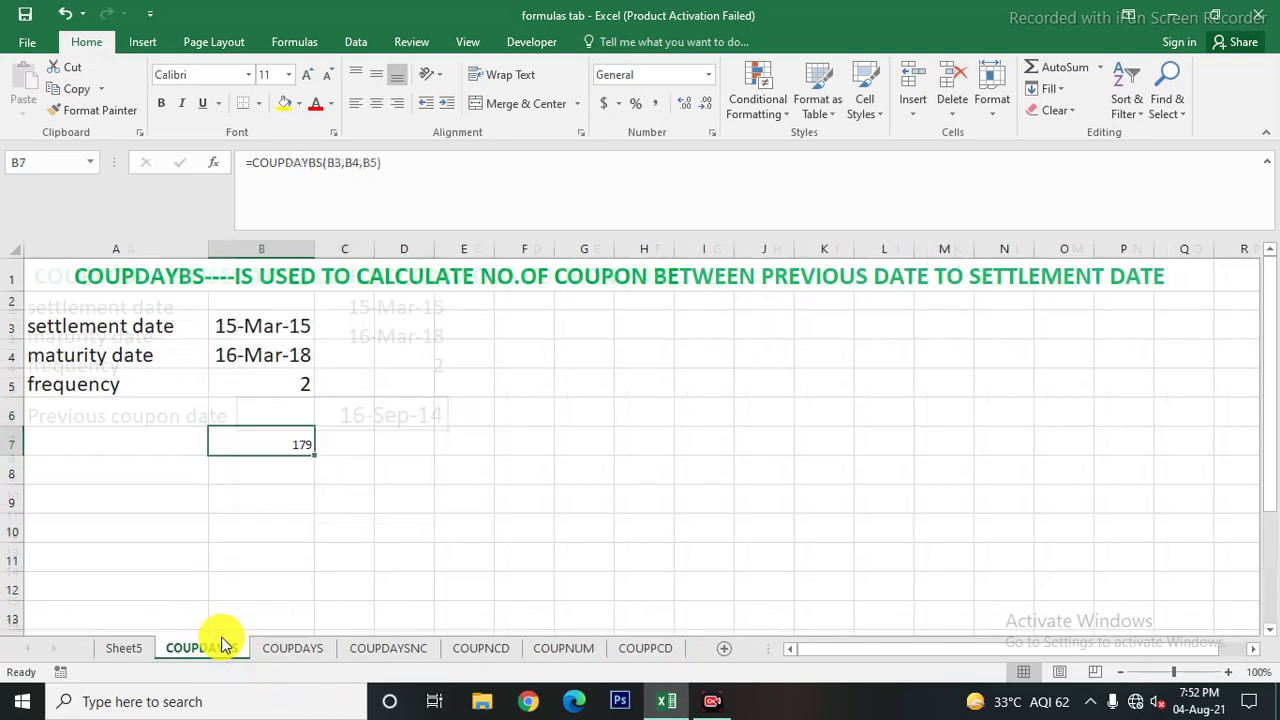
pyautogui.click(110, 472)
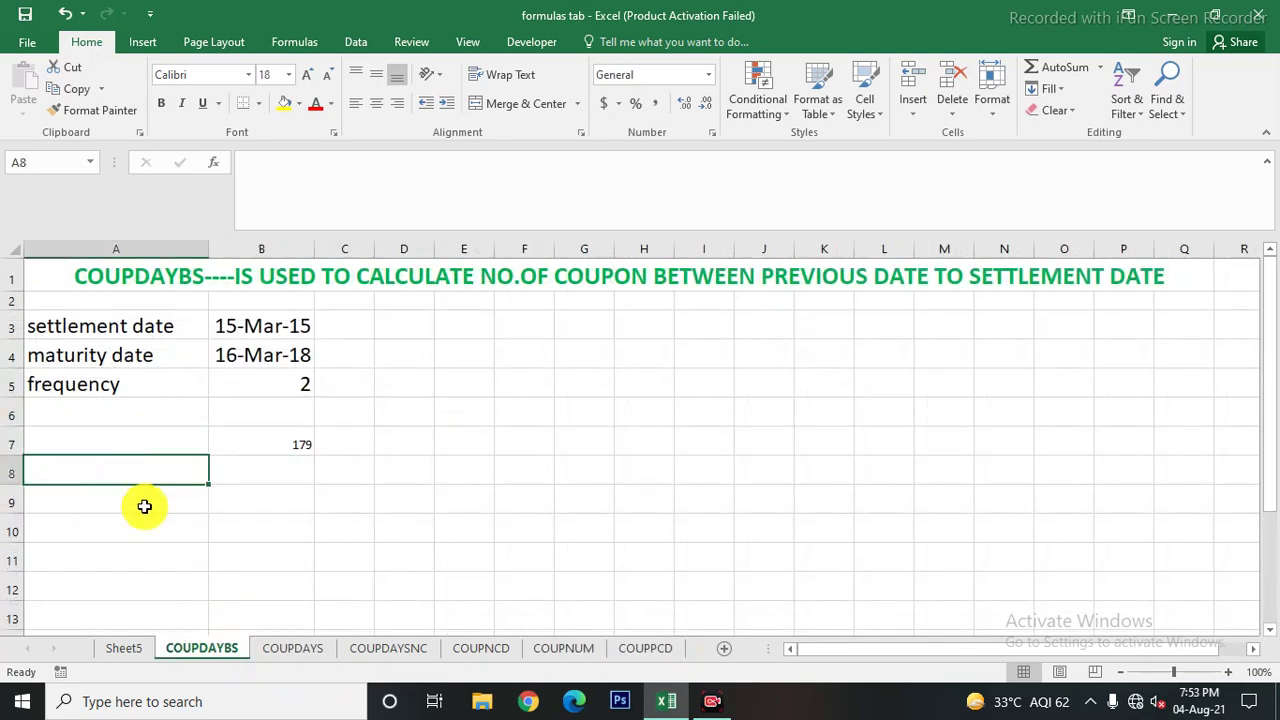
# Enter 16-Sep-14 in A8 and copy the settlement date 15-Mar-15 from B3 into A9
pyautogui.write('16-sep-2014')
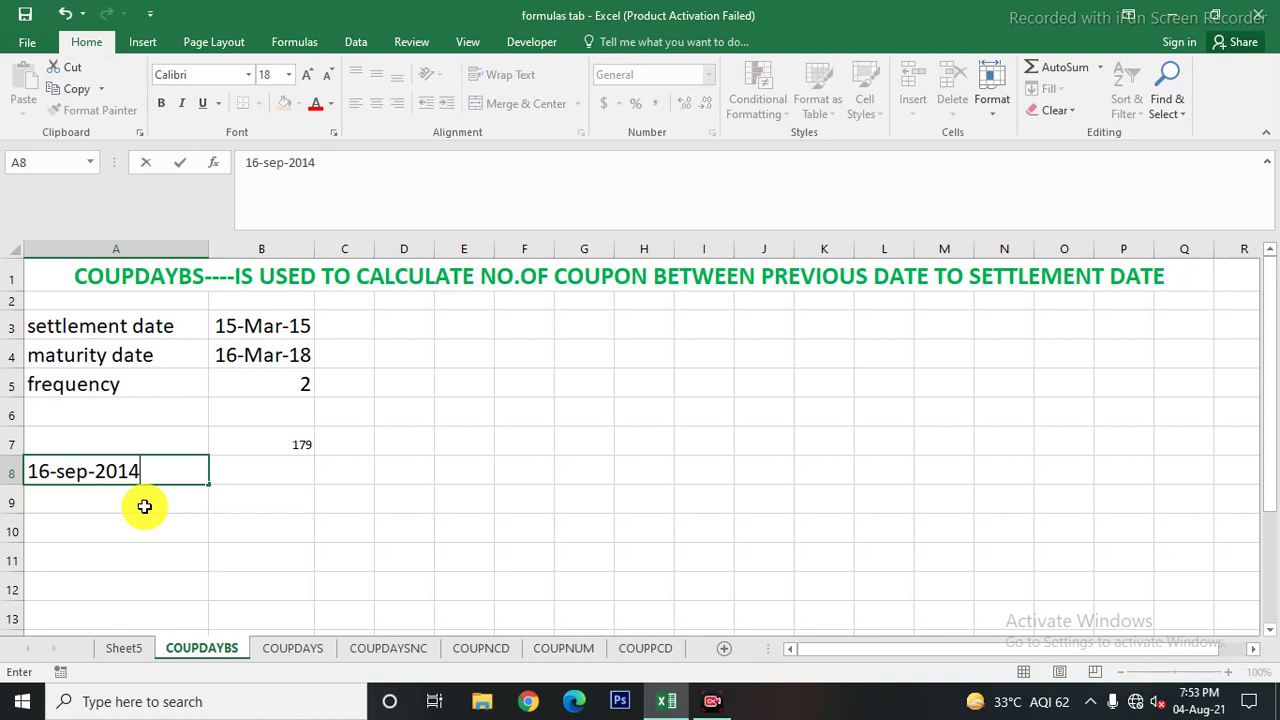
pyautogui.press('Return')
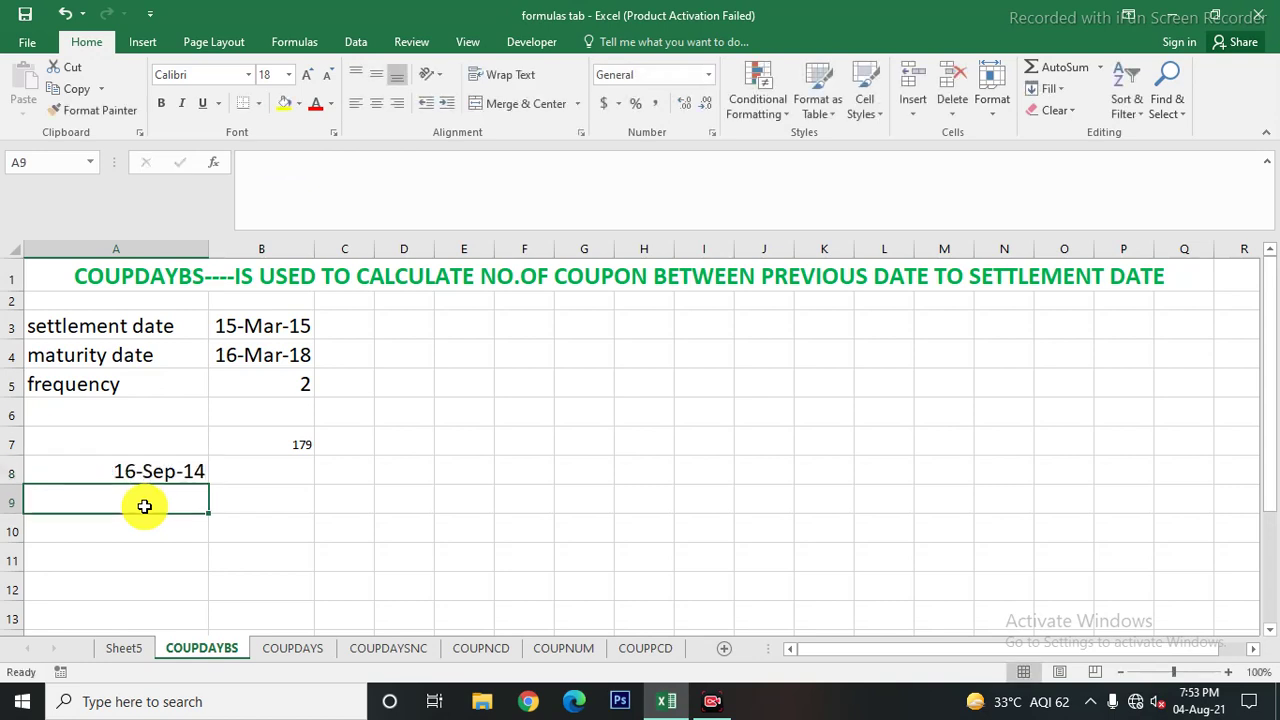
pyautogui.click(285, 324)
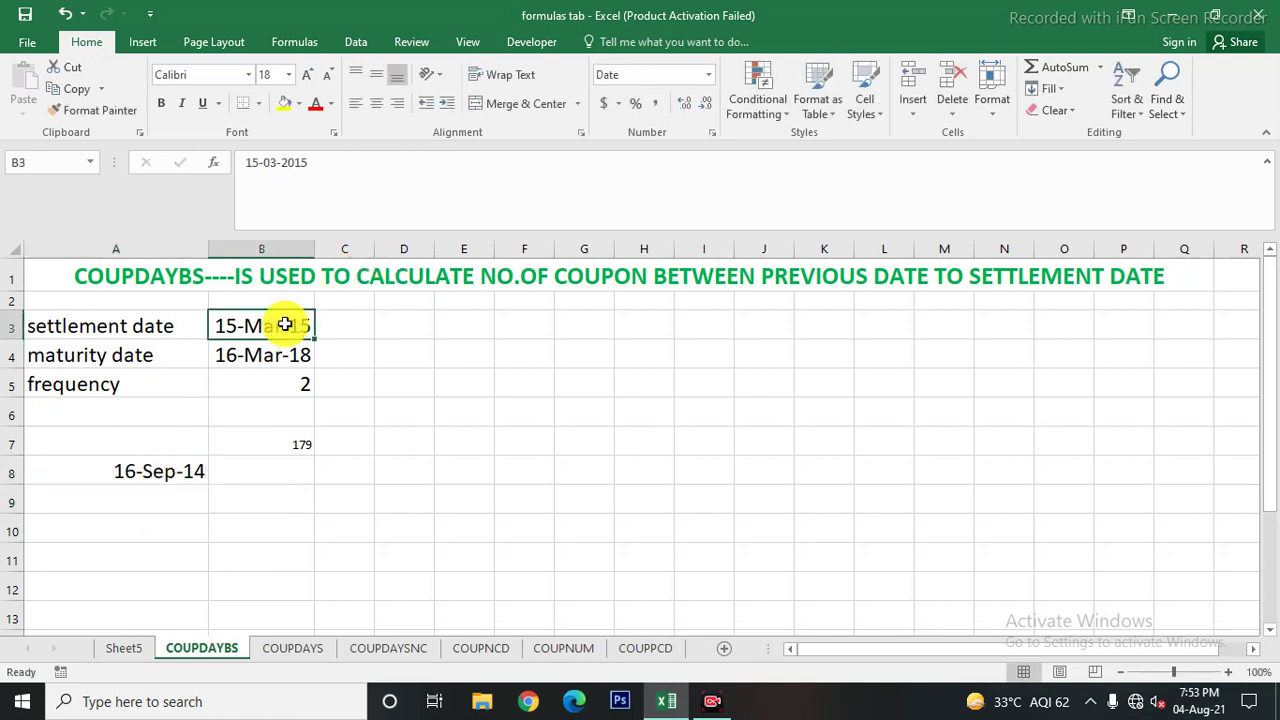
pyautogui.hotkey('ctrl', 'c')
pyautogui.click(114, 497)
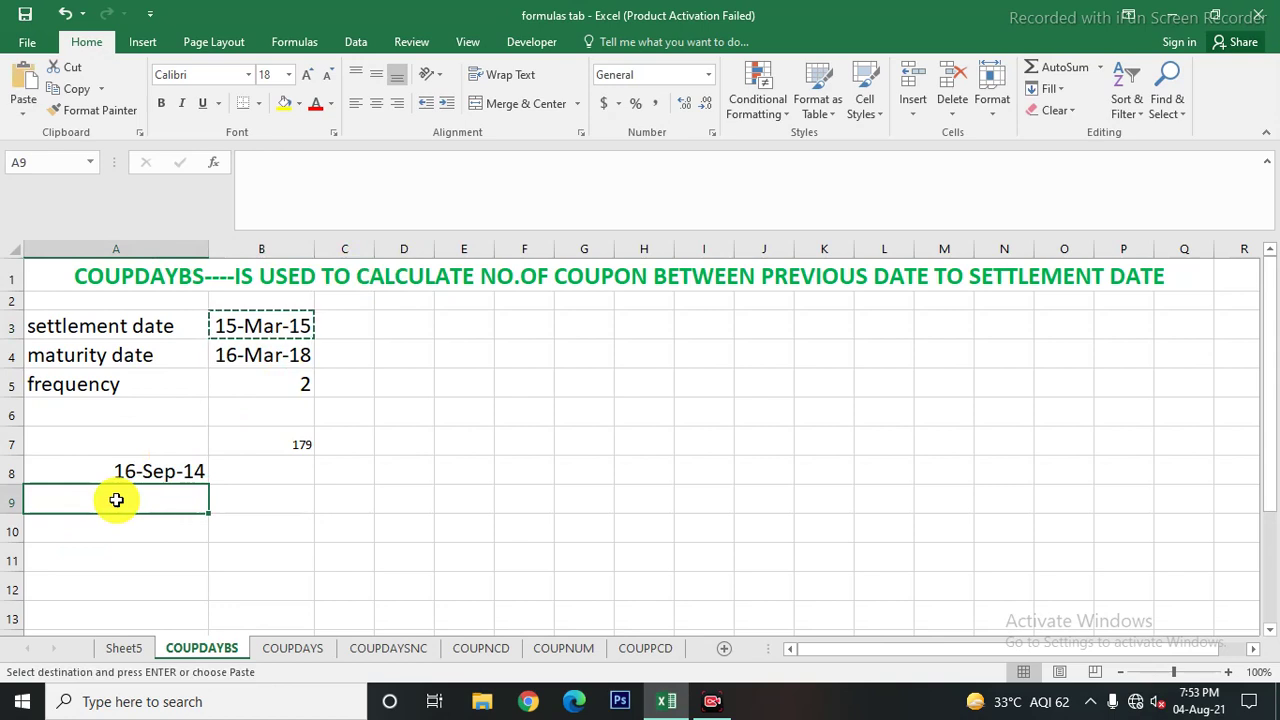
pyautogui.hotkey('ctrl', 'v')
# Recheck the B7 formula and A8's stored date, then select D8
pyautogui.click(280, 587)
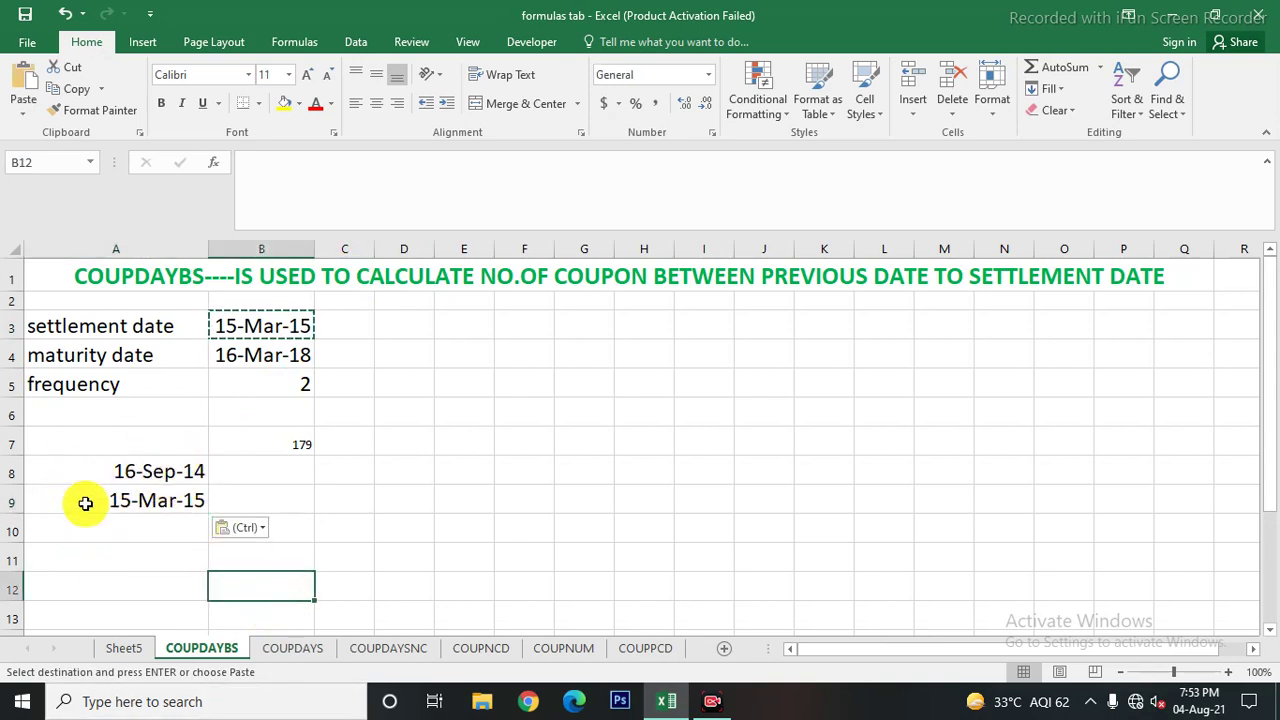
pyautogui.click(296, 443)
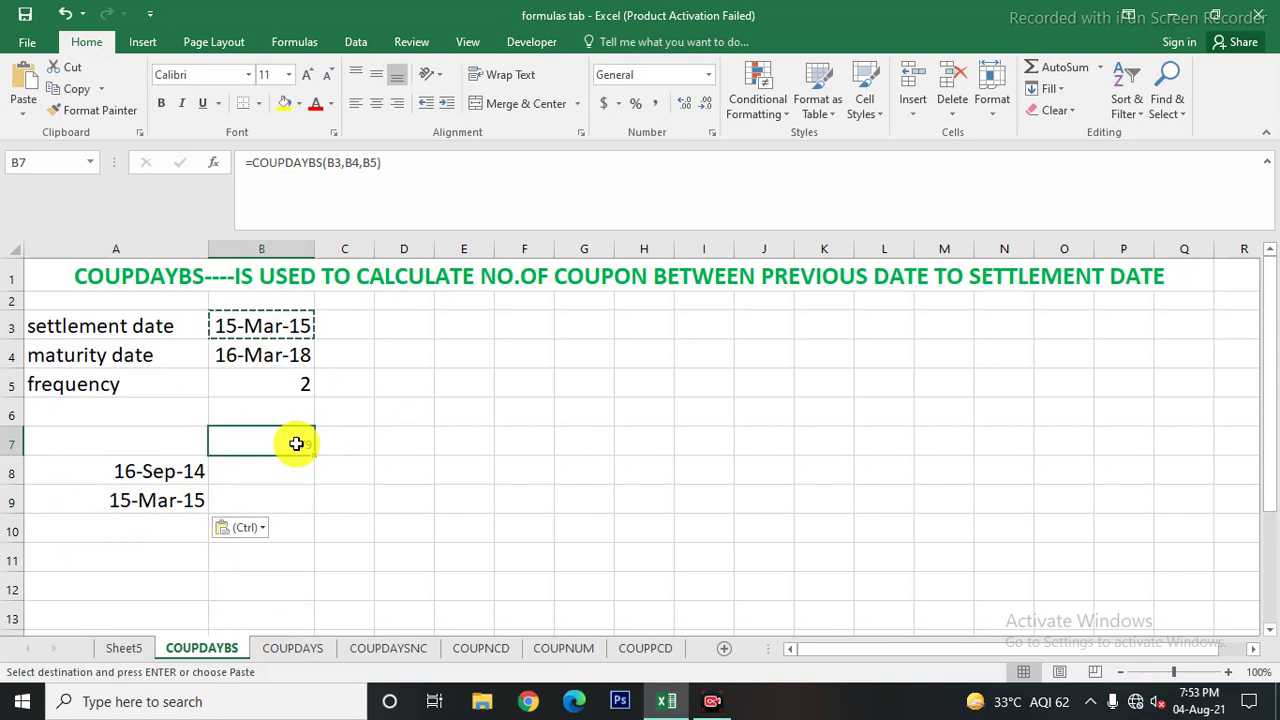
pyautogui.click(160, 469)
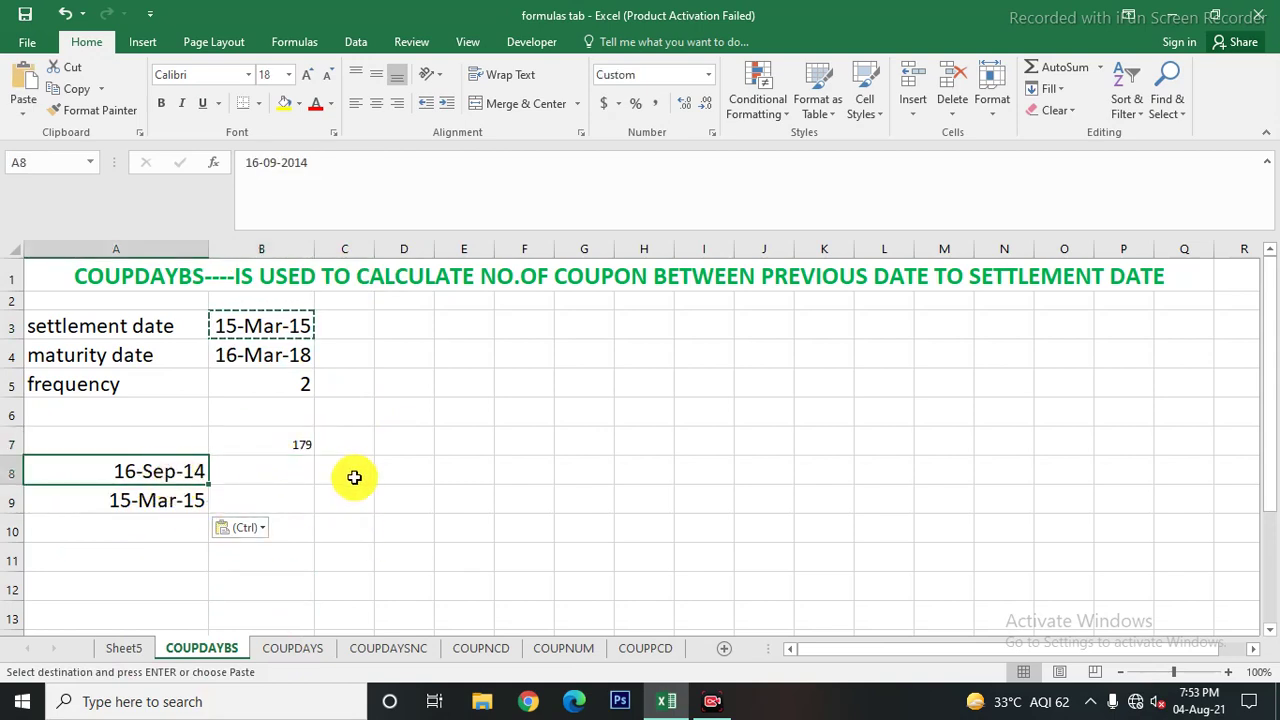
pyautogui.click(406, 470)
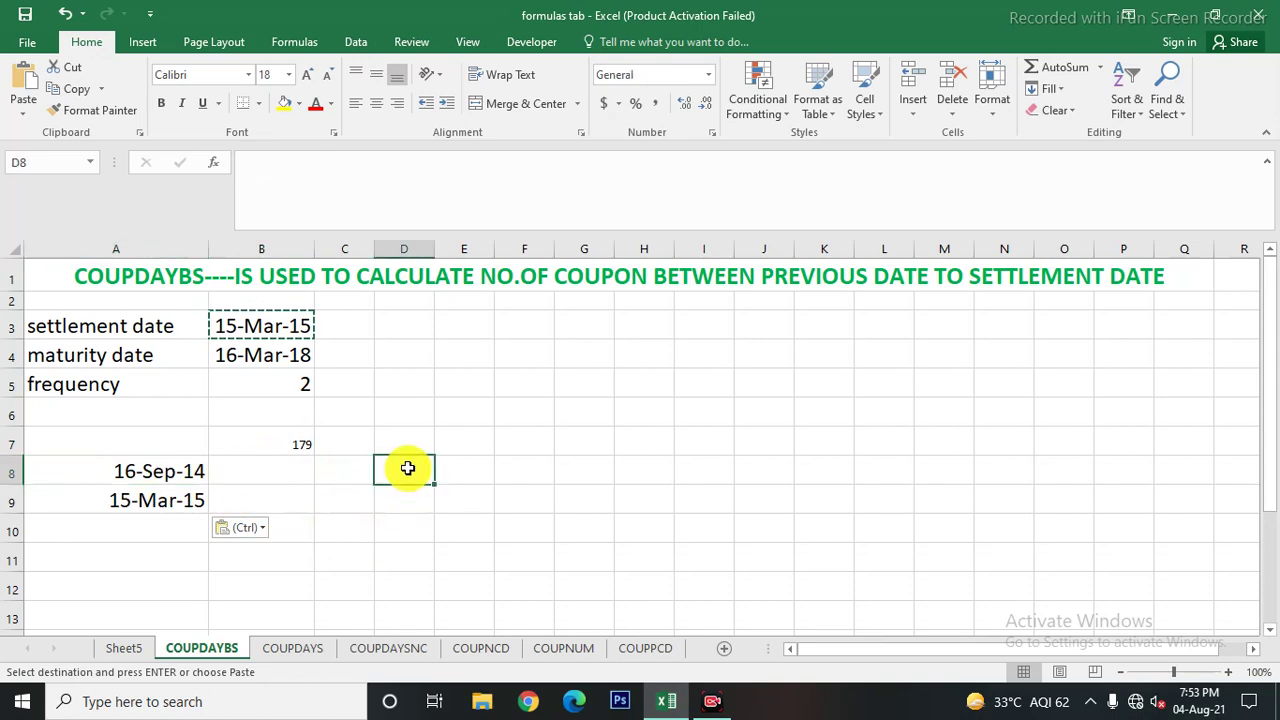
# Type sep, oct, nov, dec, jan, feb and march down D8:D14, one month per row
pyautogui.write('sep')
pyautogui.press('Return')
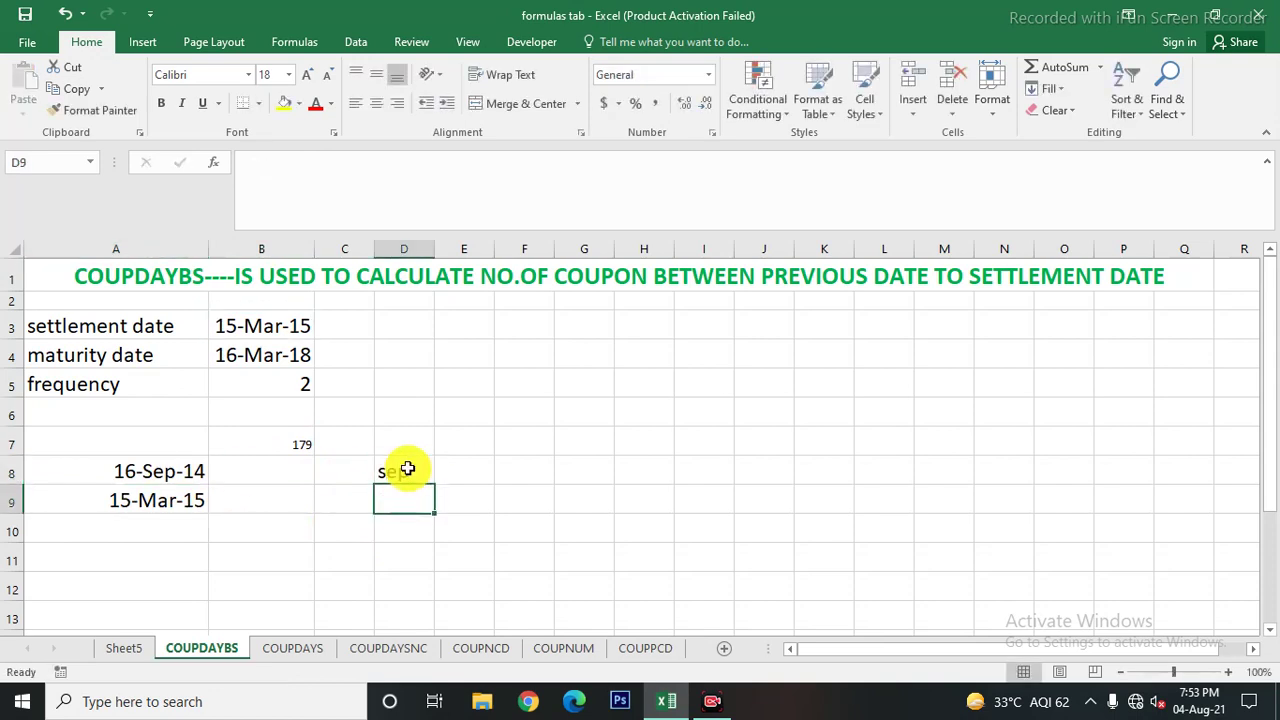
pyautogui.write('oct')
pyautogui.press('Return')
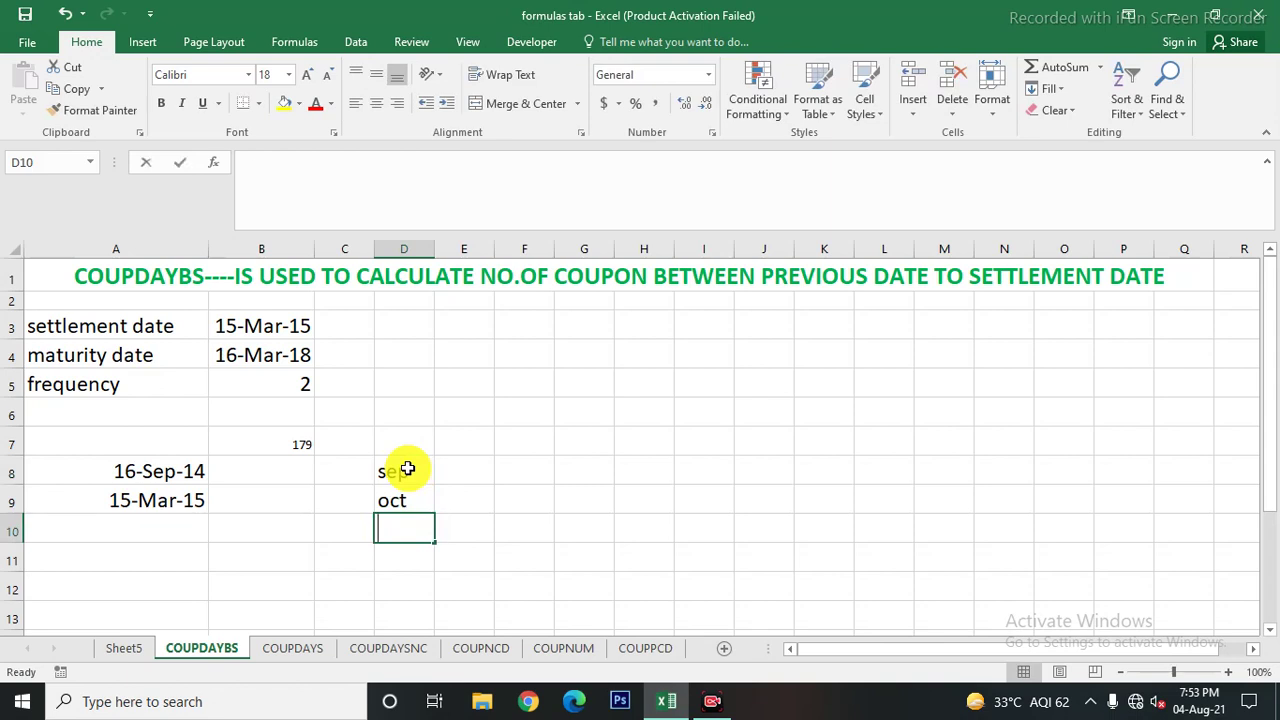
pyautogui.write('nov')
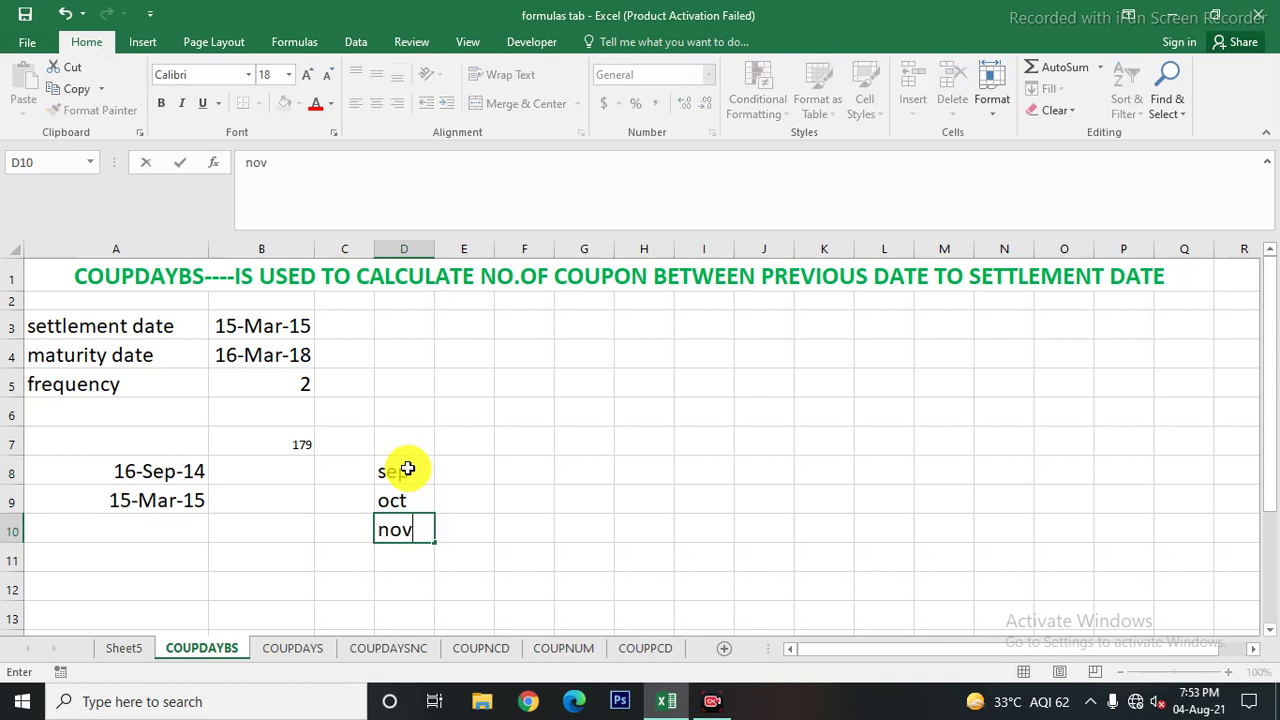
pyautogui.press('Return')
pyautogui.write('dec')
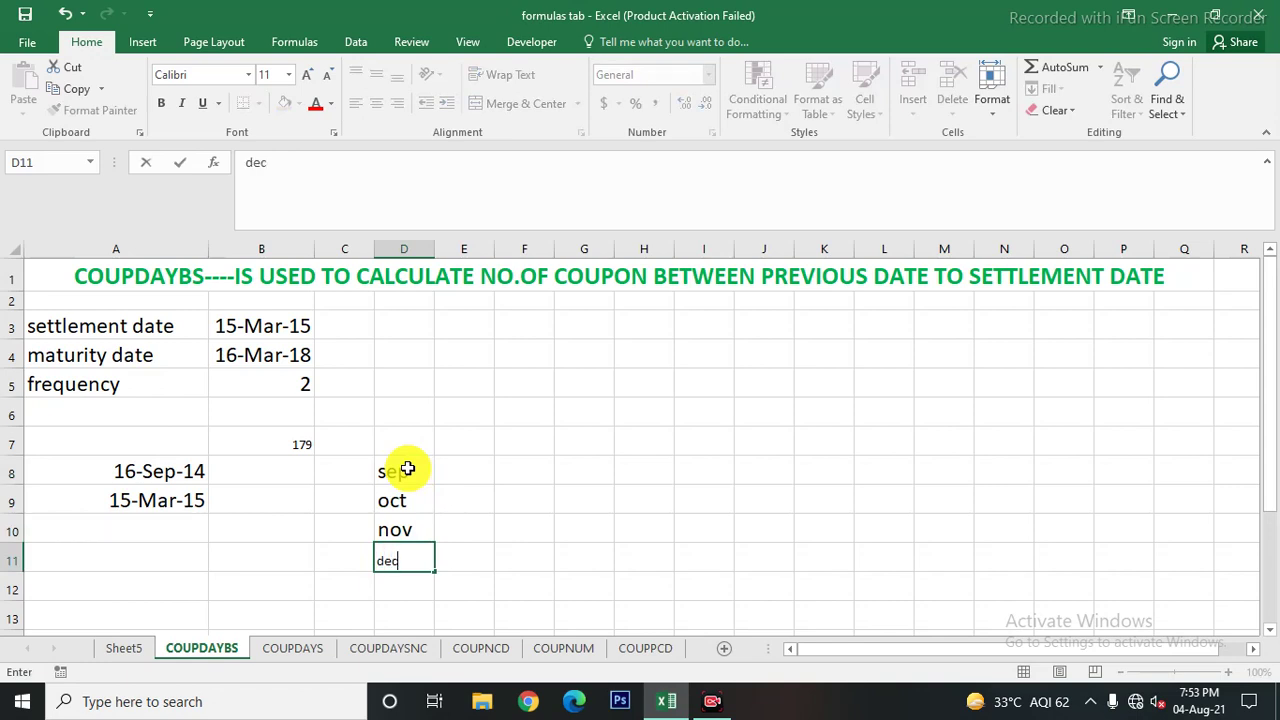
pyautogui.press('Return')
pyautogui.write('jan')
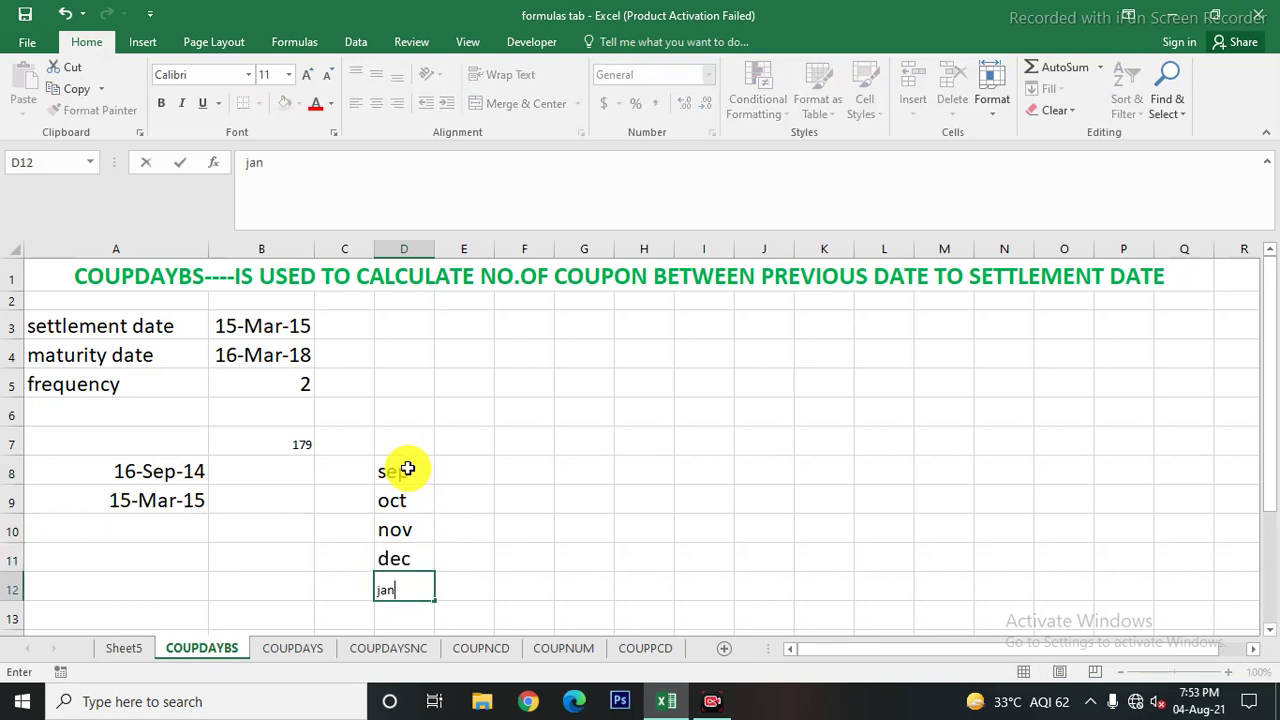
pyautogui.press('Return')
pyautogui.write('frb')
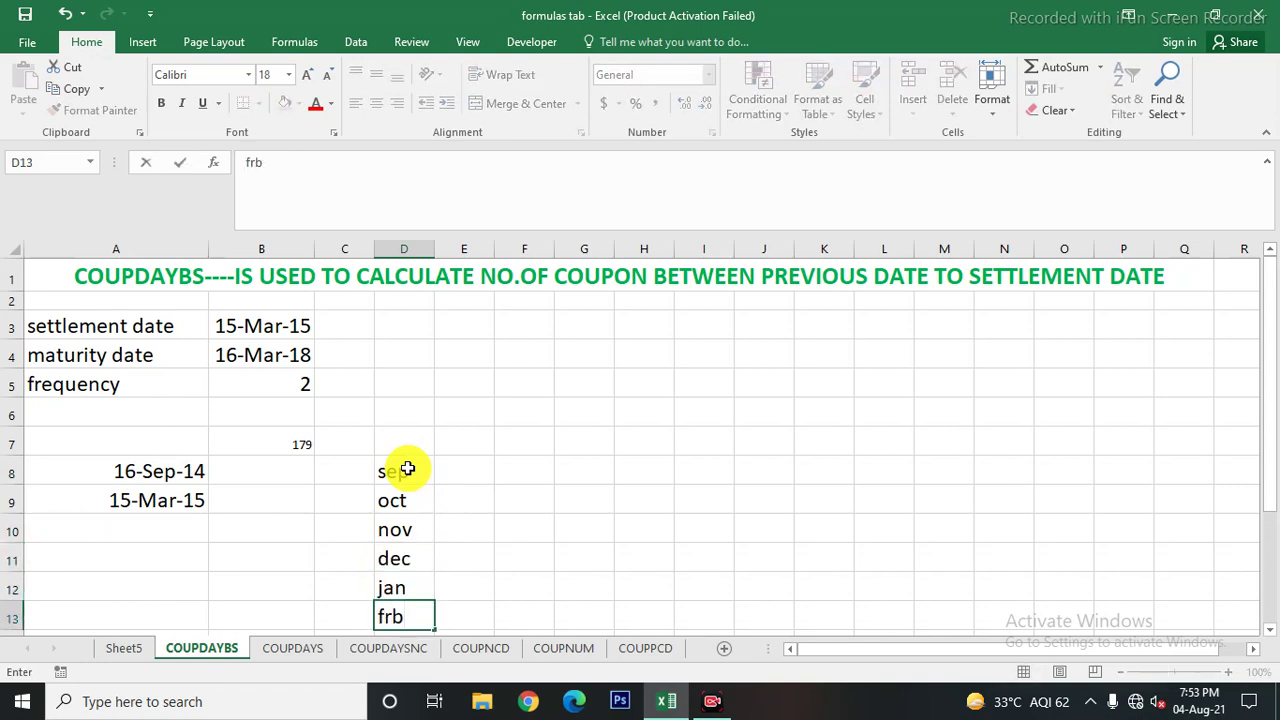
pyautogui.press('BackSpace')
pyautogui.press('BackSpace')
pyautogui.write('b')
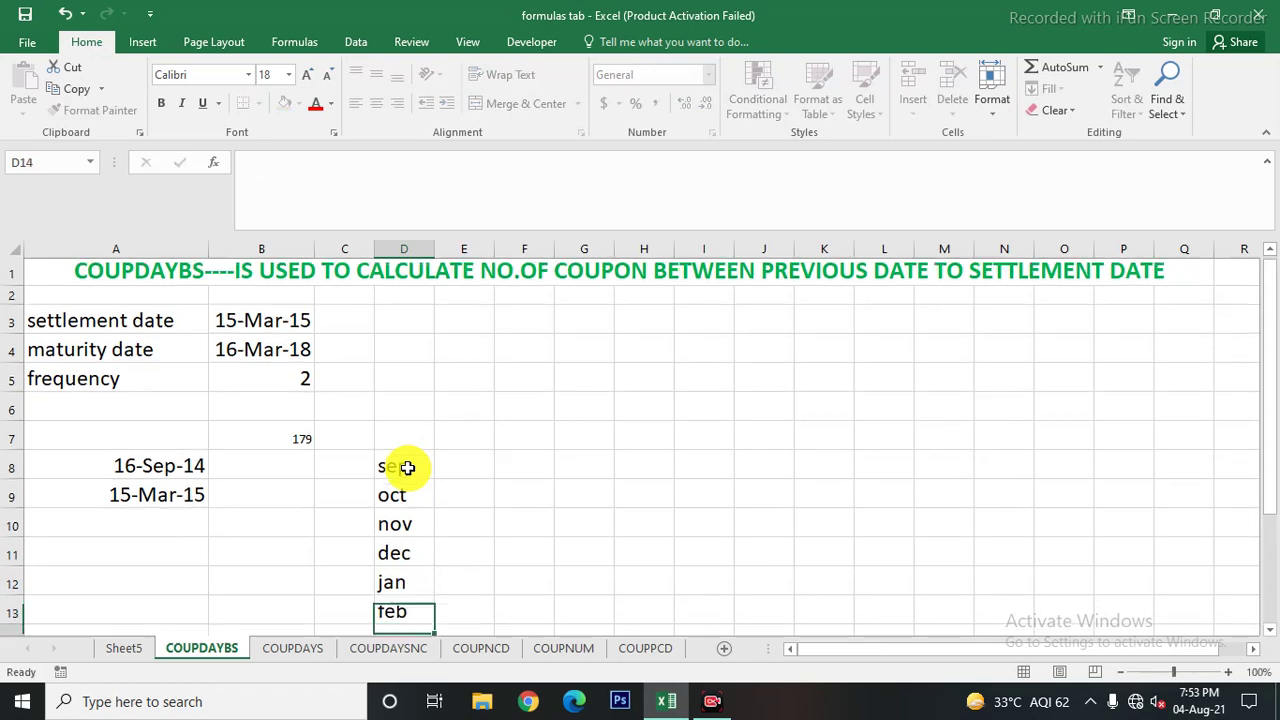
pyautogui.press('Return')
pyautogui.write('march')
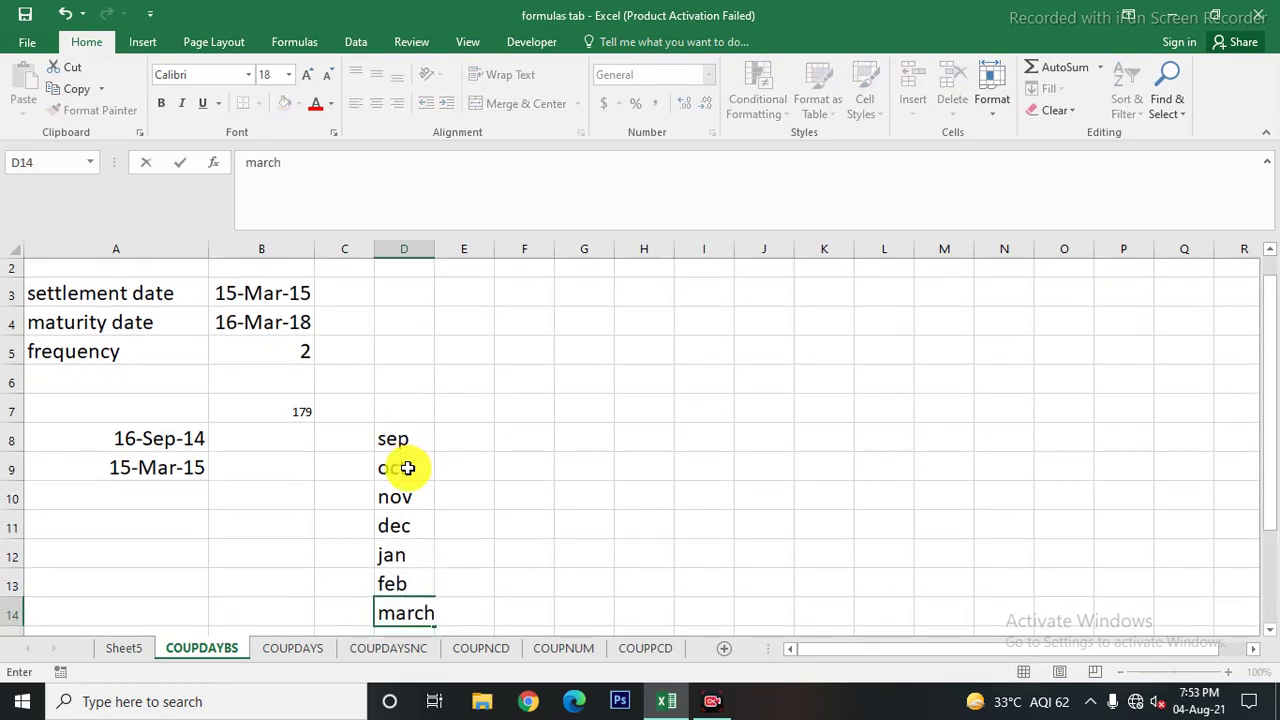
pyautogui.press('Return')
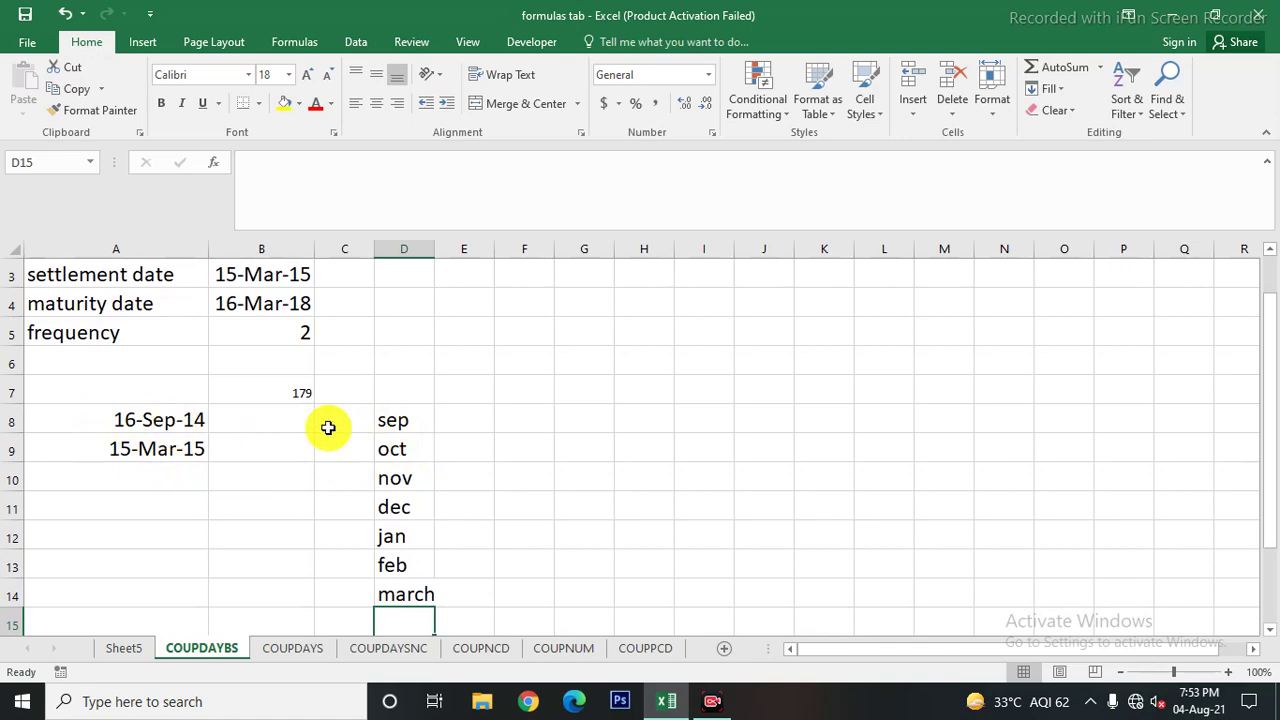
# Enter 14 as the September day count in E8
pyautogui.click(466, 422)
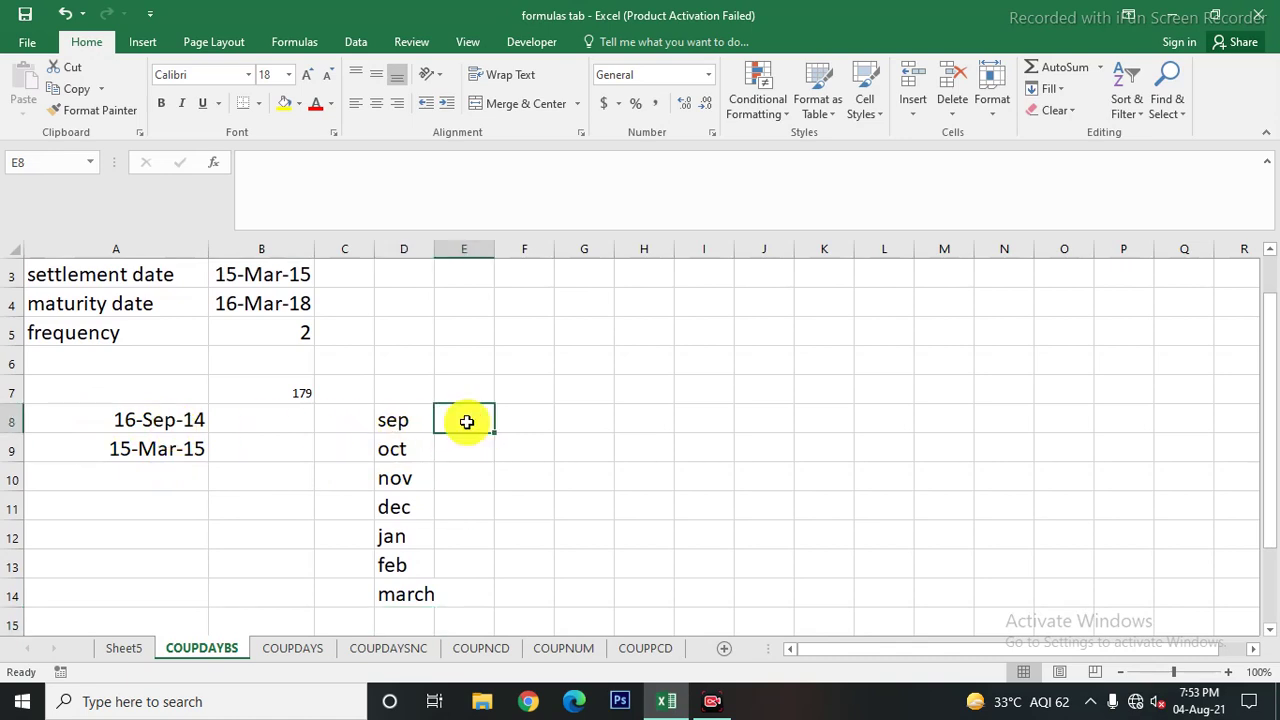
pyautogui.write('14')
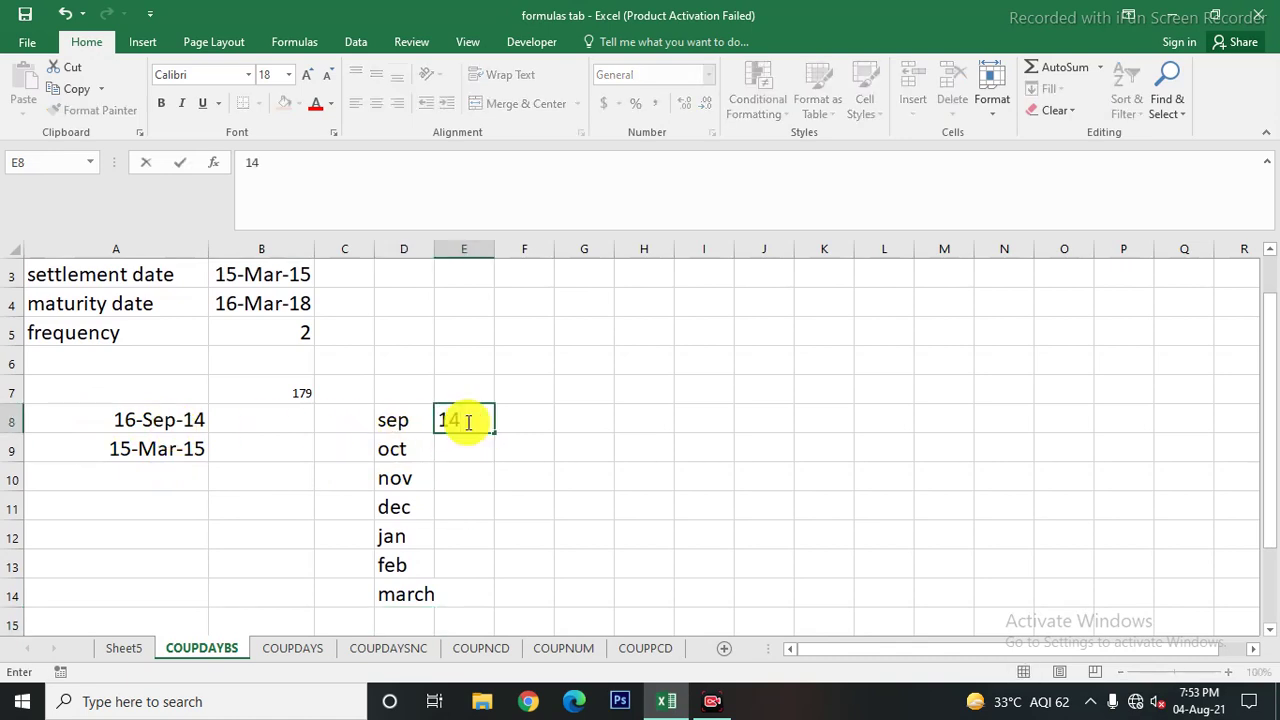
pyautogui.press('Return')
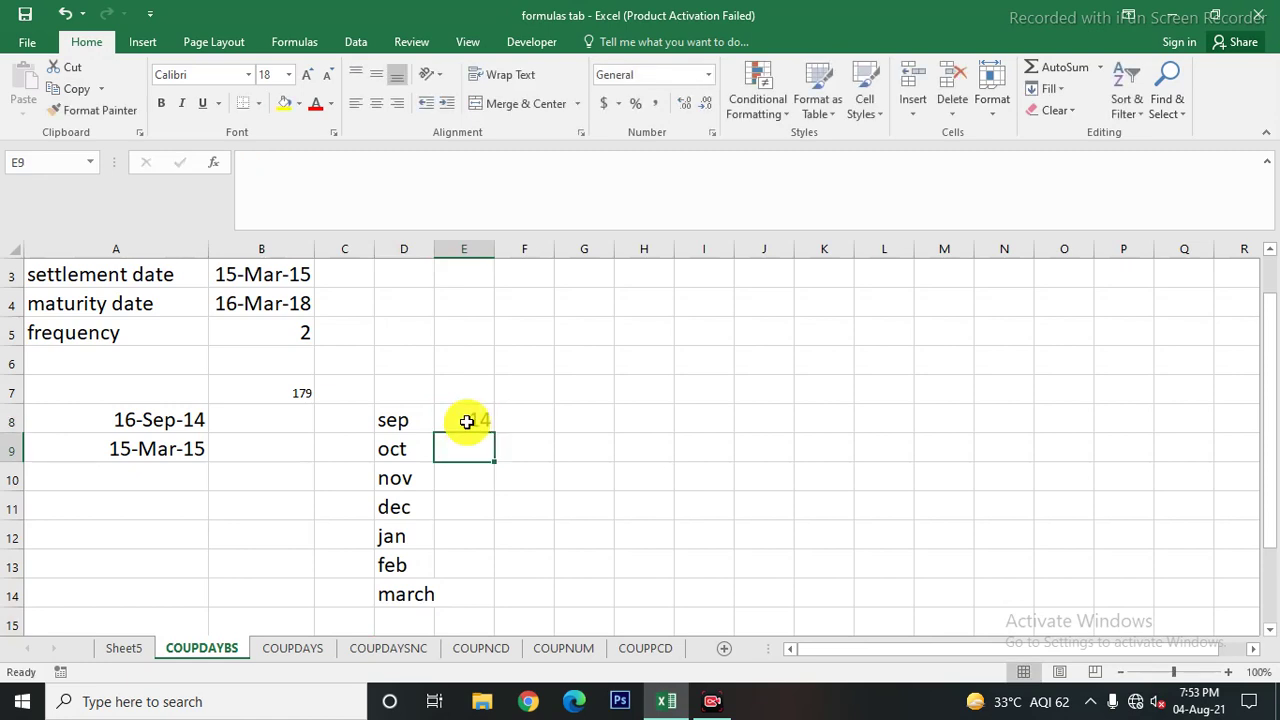
# Check month lengths in the taskbar calendar, paging back and forward through months
pyautogui.click(1203, 704)
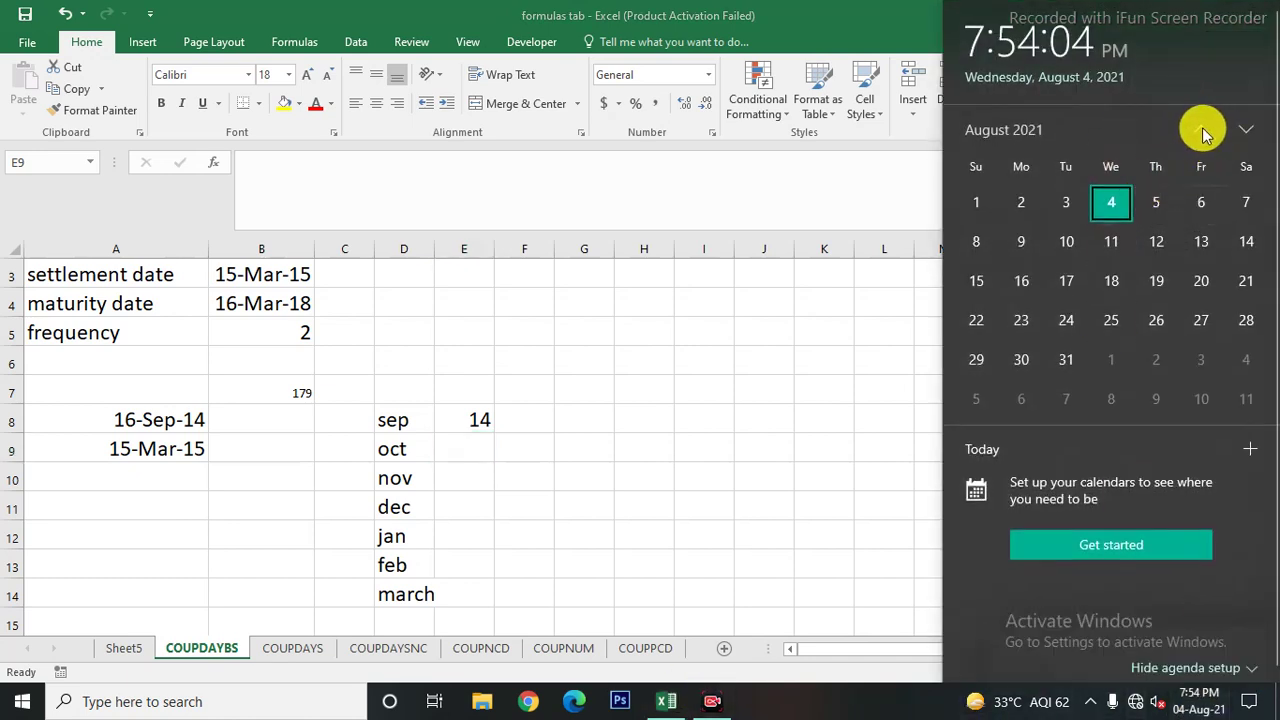
pyautogui.click(1210, 132)
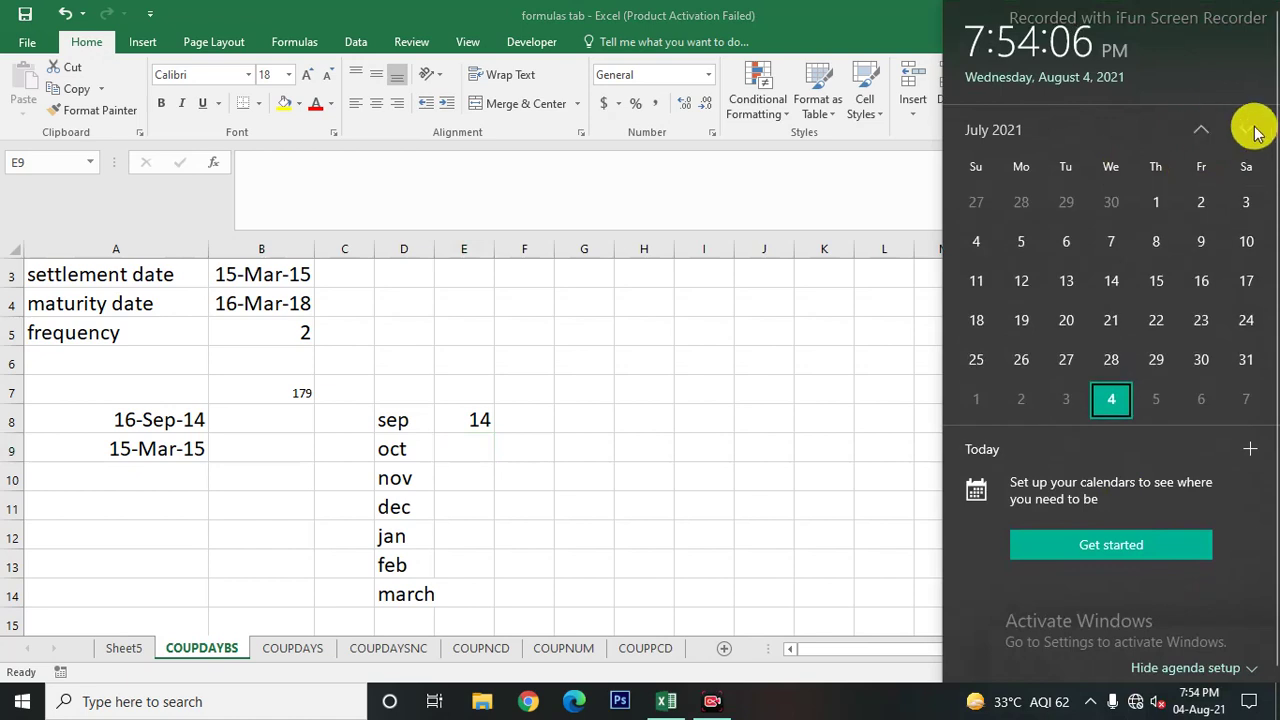
pyautogui.click(1248, 129)
pyautogui.click(1246, 129)
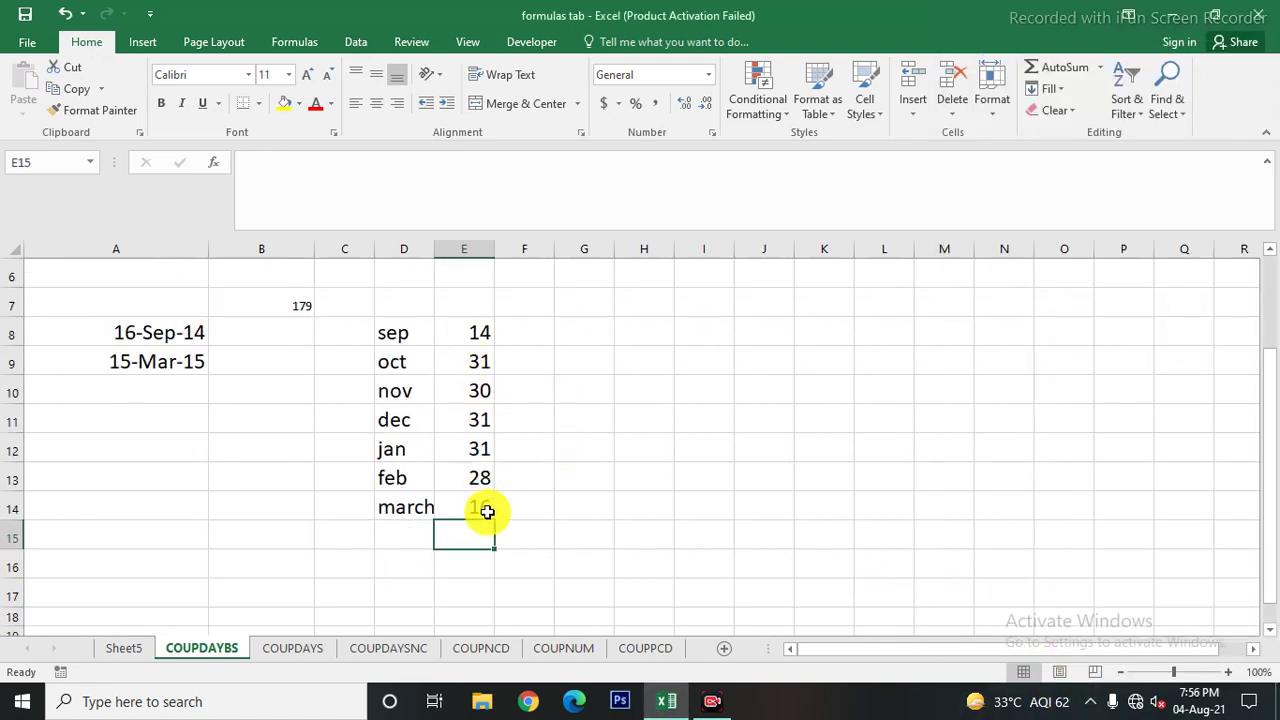
# Review the September through February day counts in E8:E13
pyautogui.click(394, 336)
pyautogui.click(479, 329)
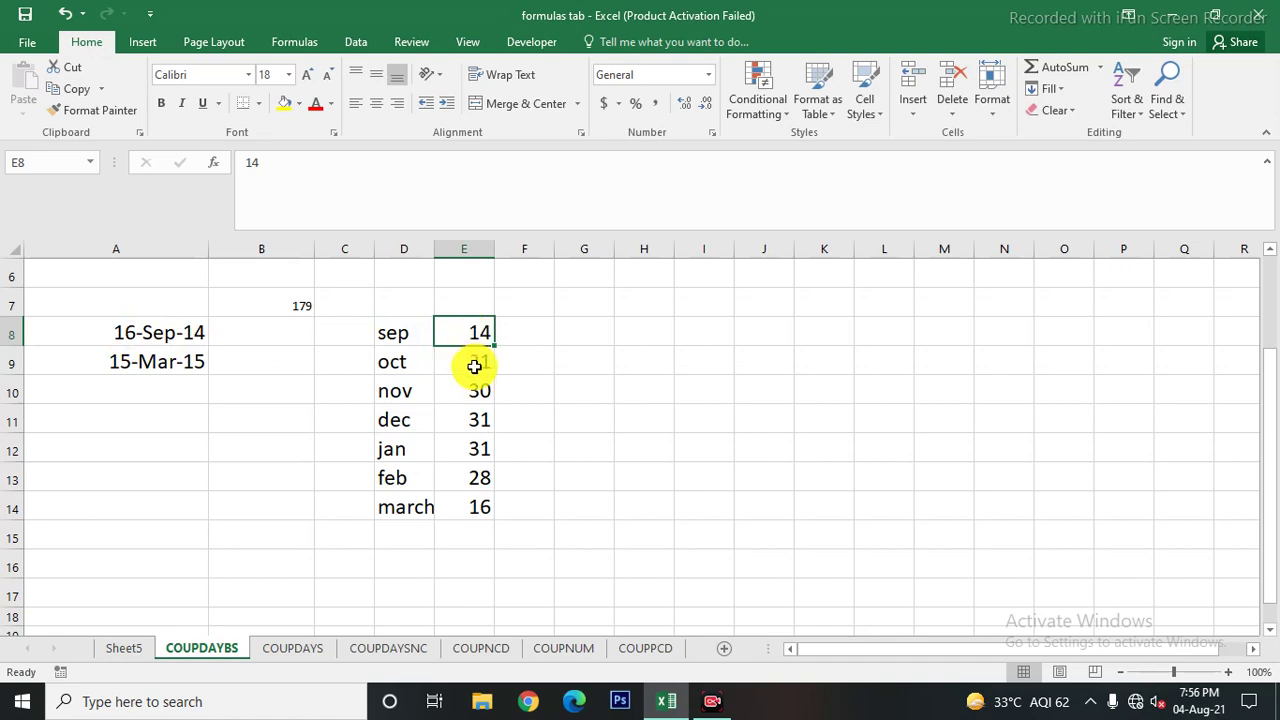
pyautogui.click(474, 366)
pyautogui.click(468, 393)
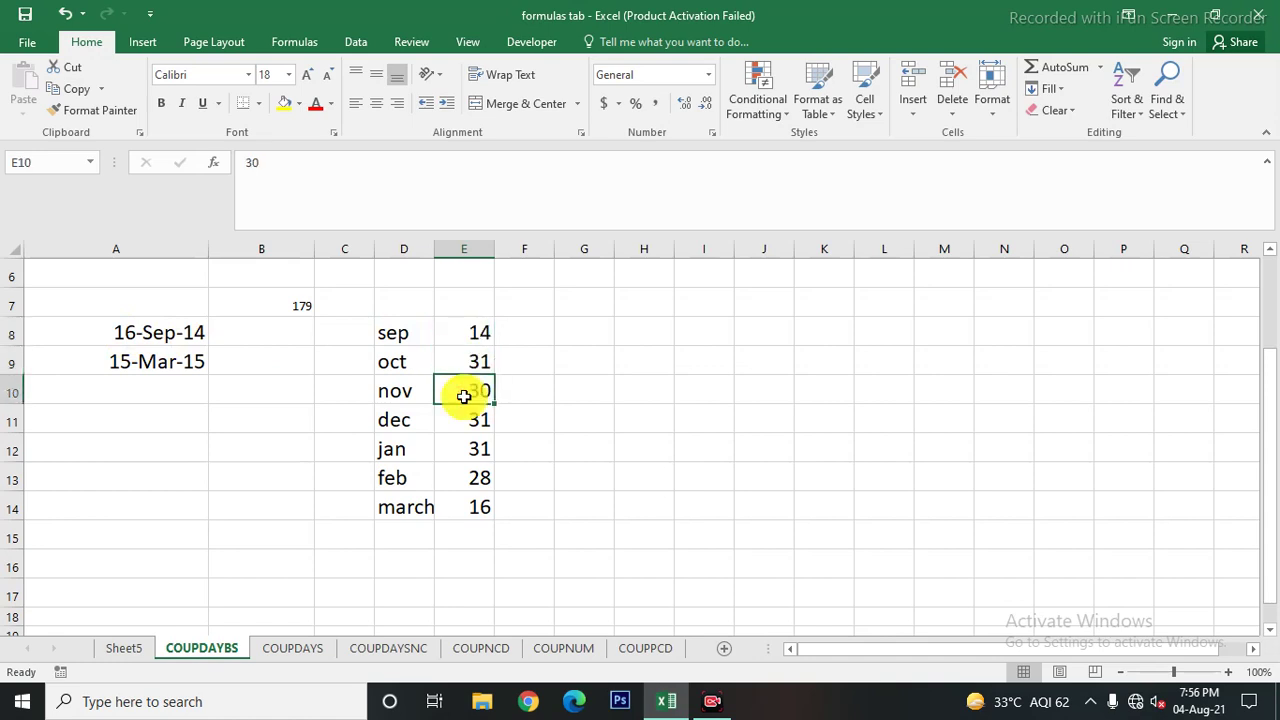
pyautogui.click(467, 425)
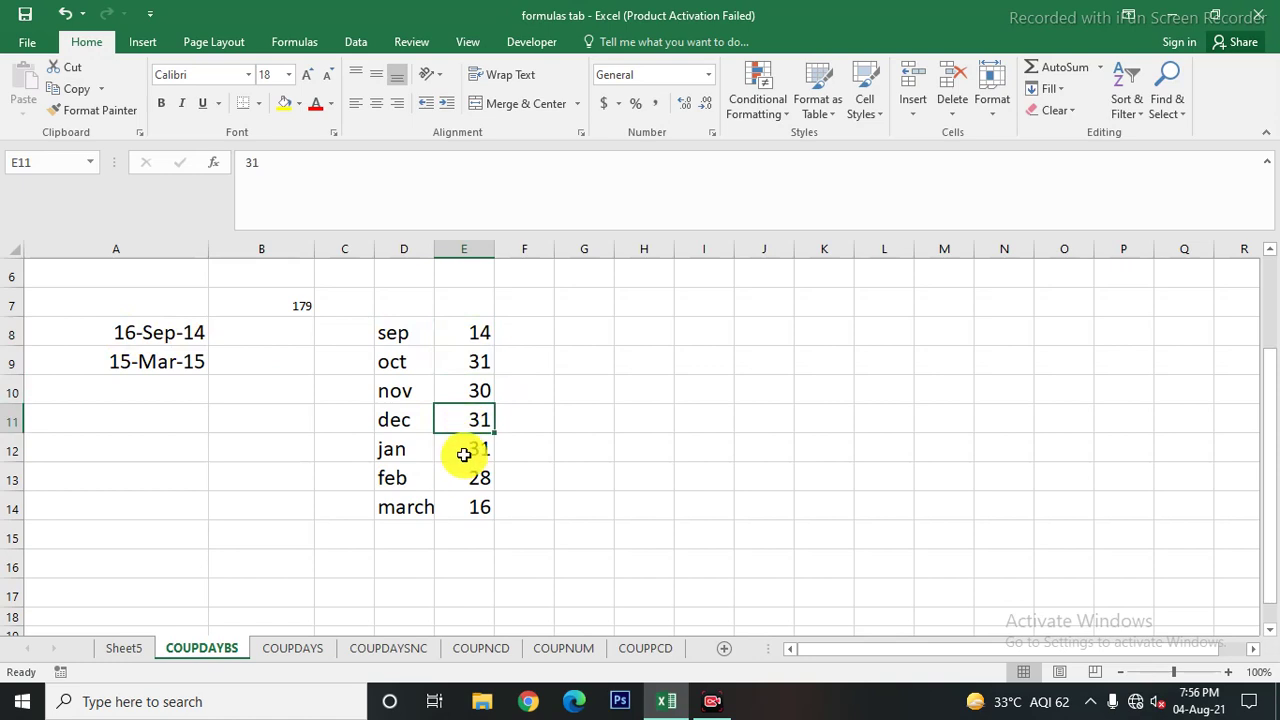
pyautogui.click(466, 450)
pyautogui.click(476, 480)
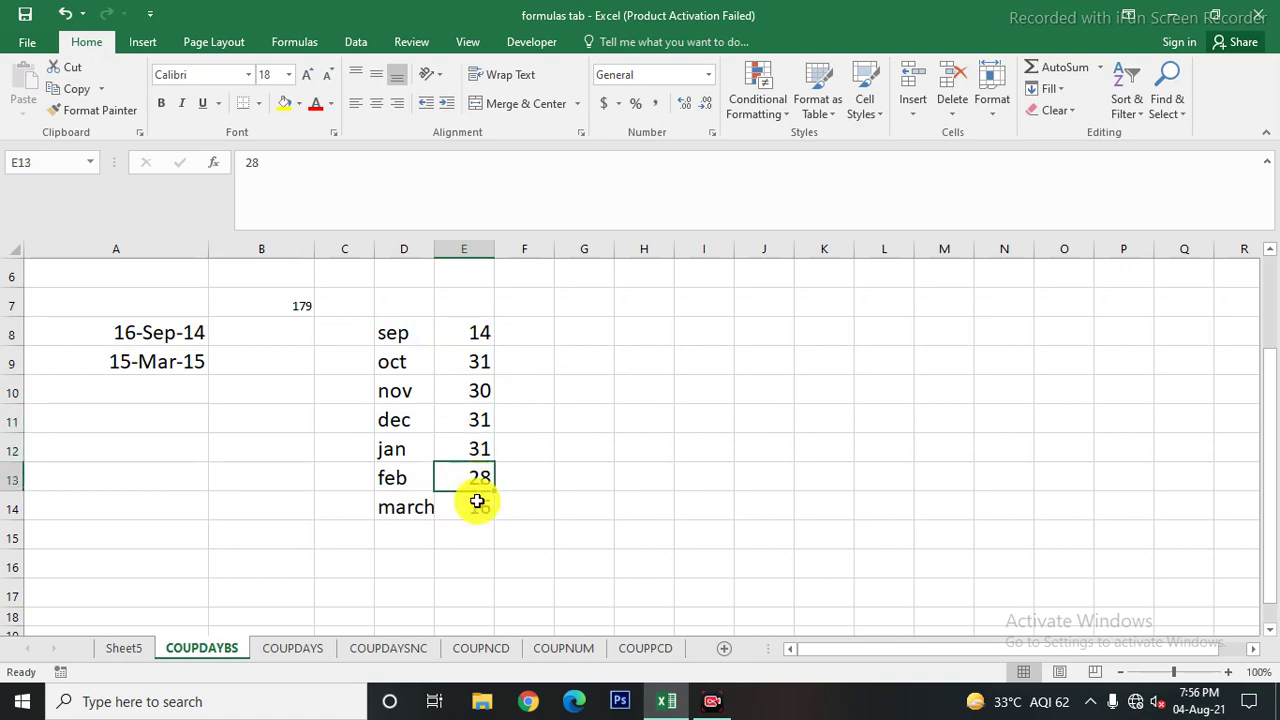
# Correct the March day count in E14 to 14
pyautogui.click(472, 512)
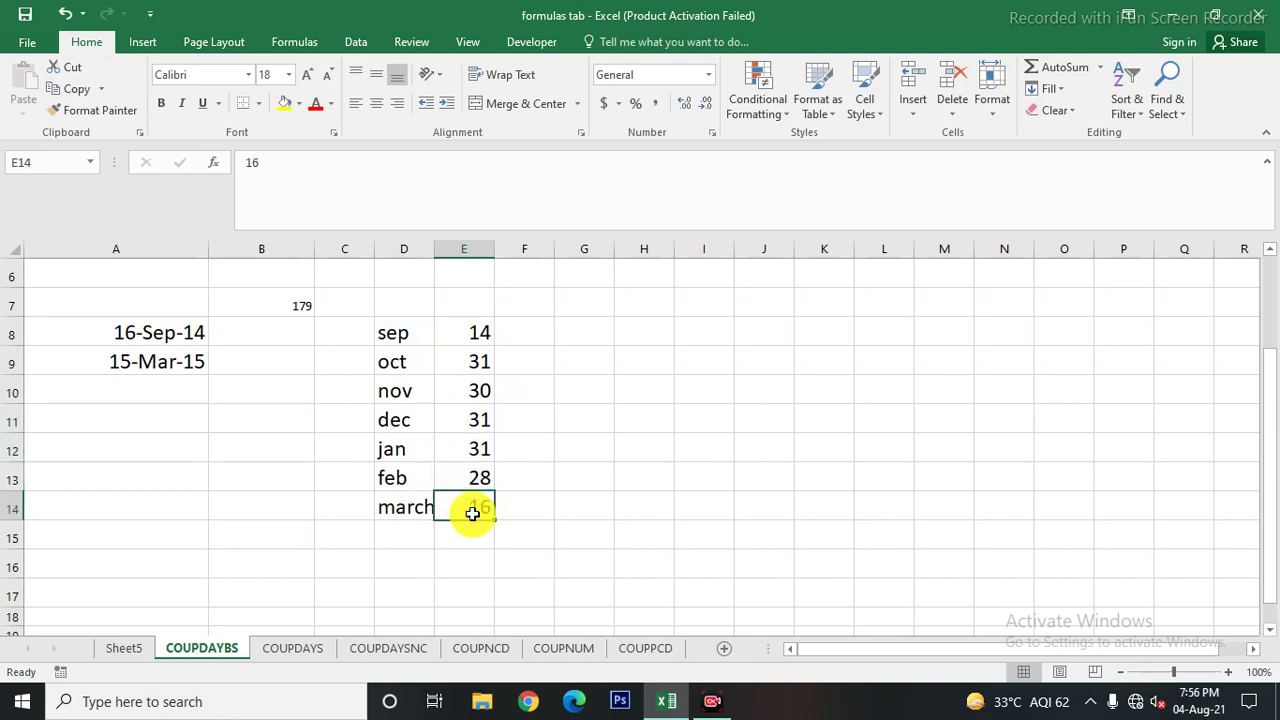
pyautogui.write('14')
pyautogui.press('Return')
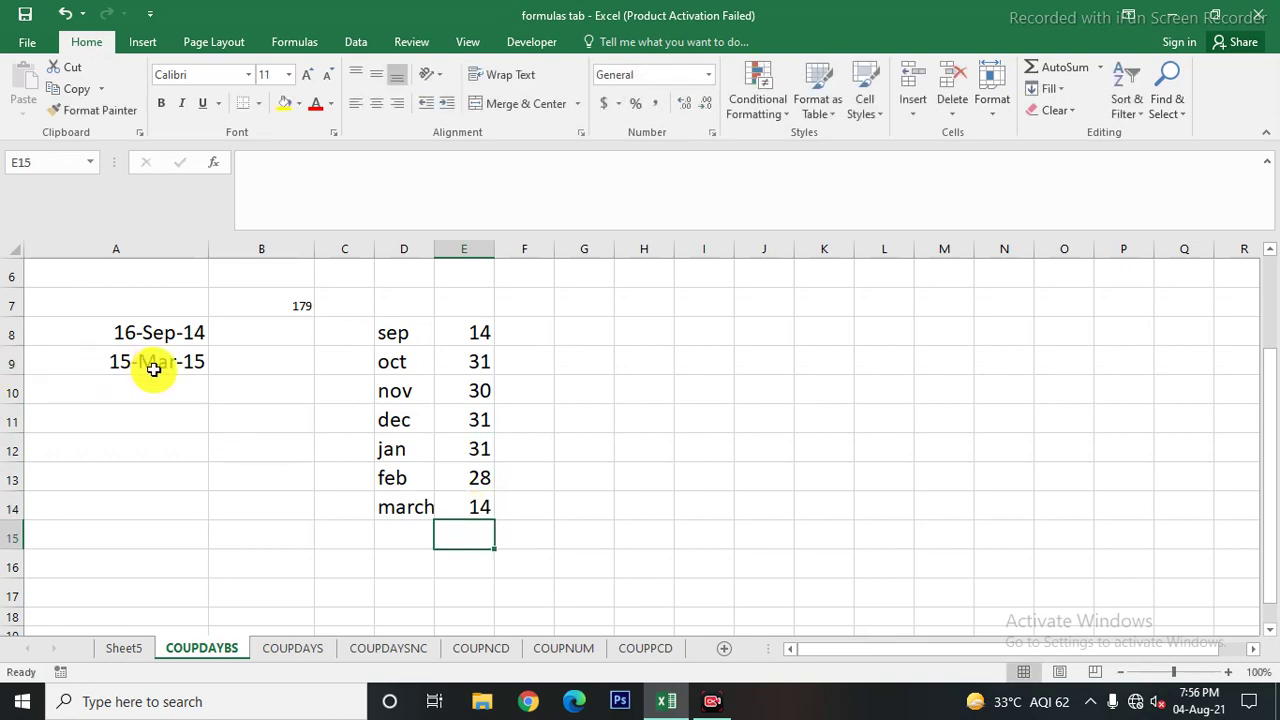
# Total the day counts in E15 with =SUM(E8:E14), giving 179
pyautogui.write('=')
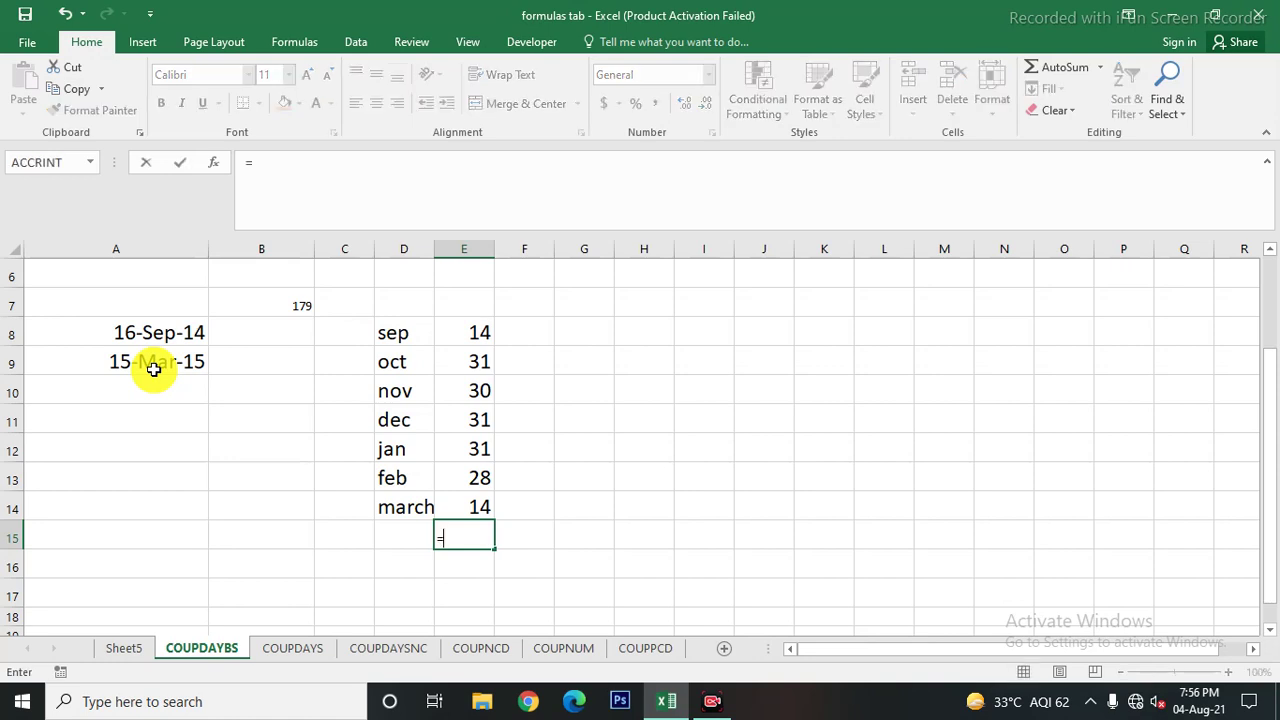
pyautogui.write('sum')
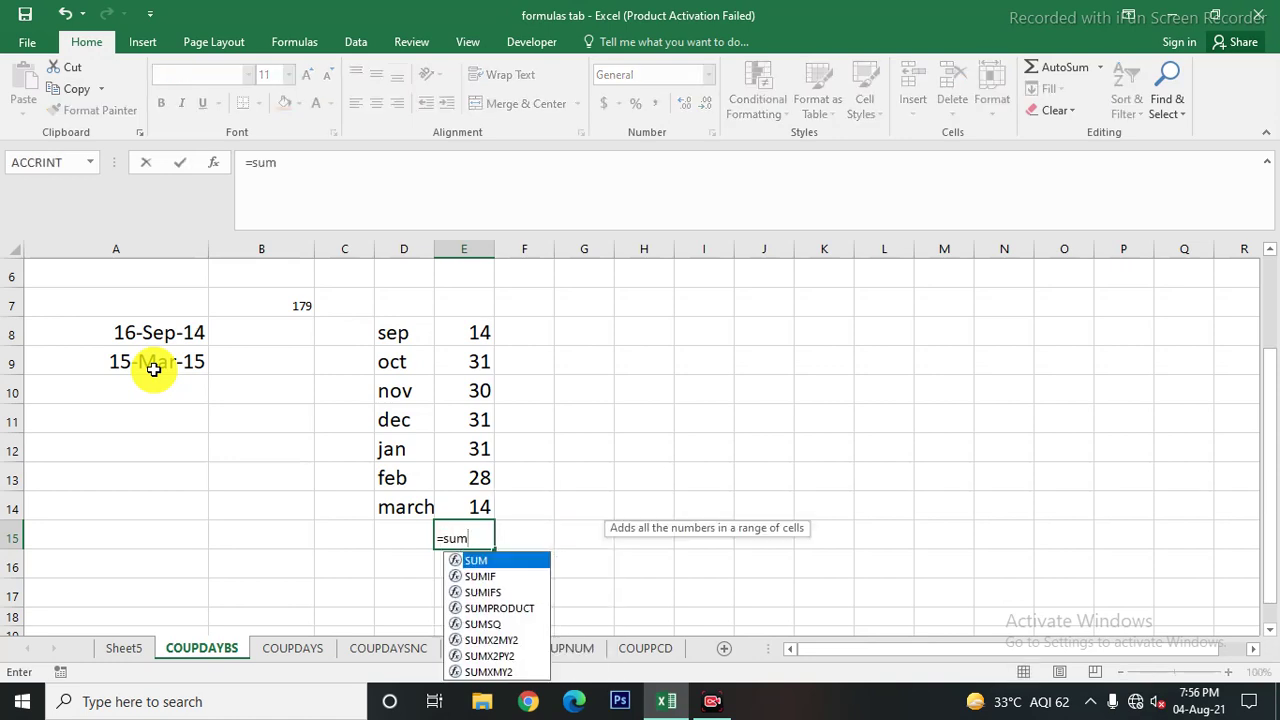
pyautogui.write('(')
pyautogui.moveTo(474, 333)
pyautogui.mouseDown()
pyautogui.moveTo(474, 505)
pyautogui.moveTo(440, 537)
pyautogui.mouseUp()
pyautogui.press('Return')
# Enlarge the font of the 179 total in E15 three steps
pyautogui.click(480, 531)
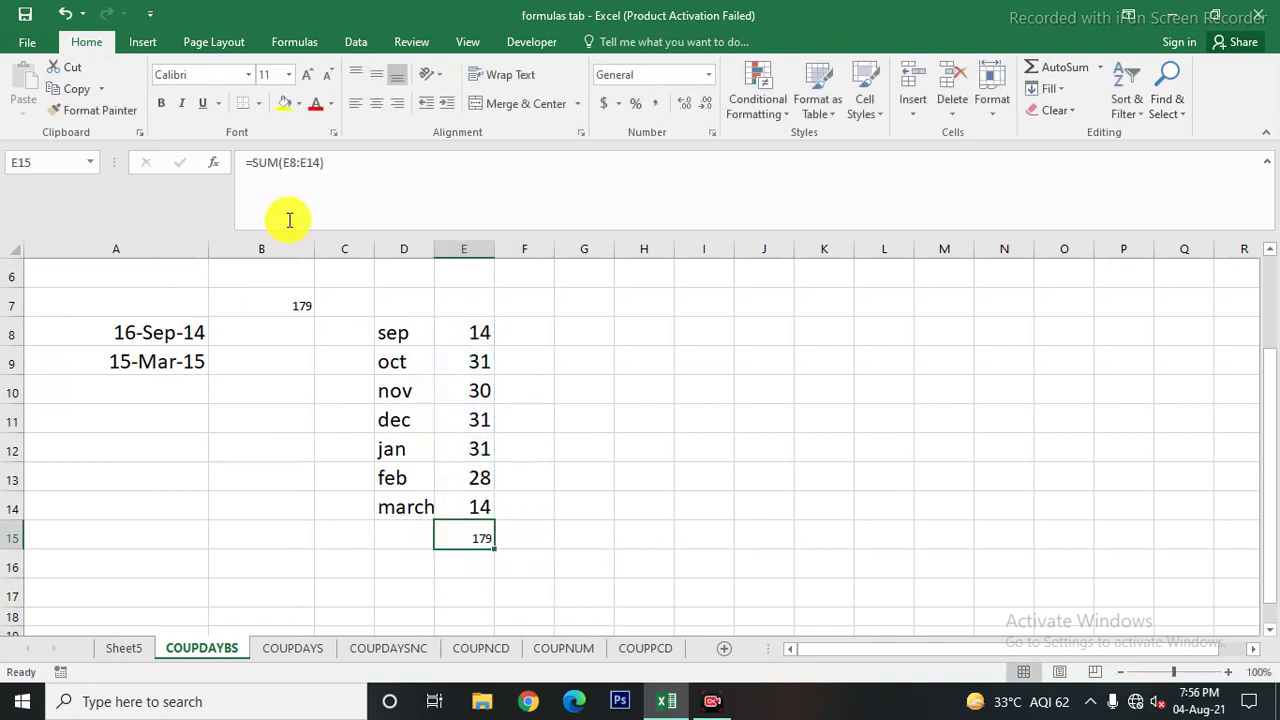
pyautogui.click(306, 74)
pyautogui.click(306, 74)
pyautogui.click(306, 74)
pyautogui.click(306, 74)
pyautogui.click(306, 74)
pyautogui.click(677, 377)
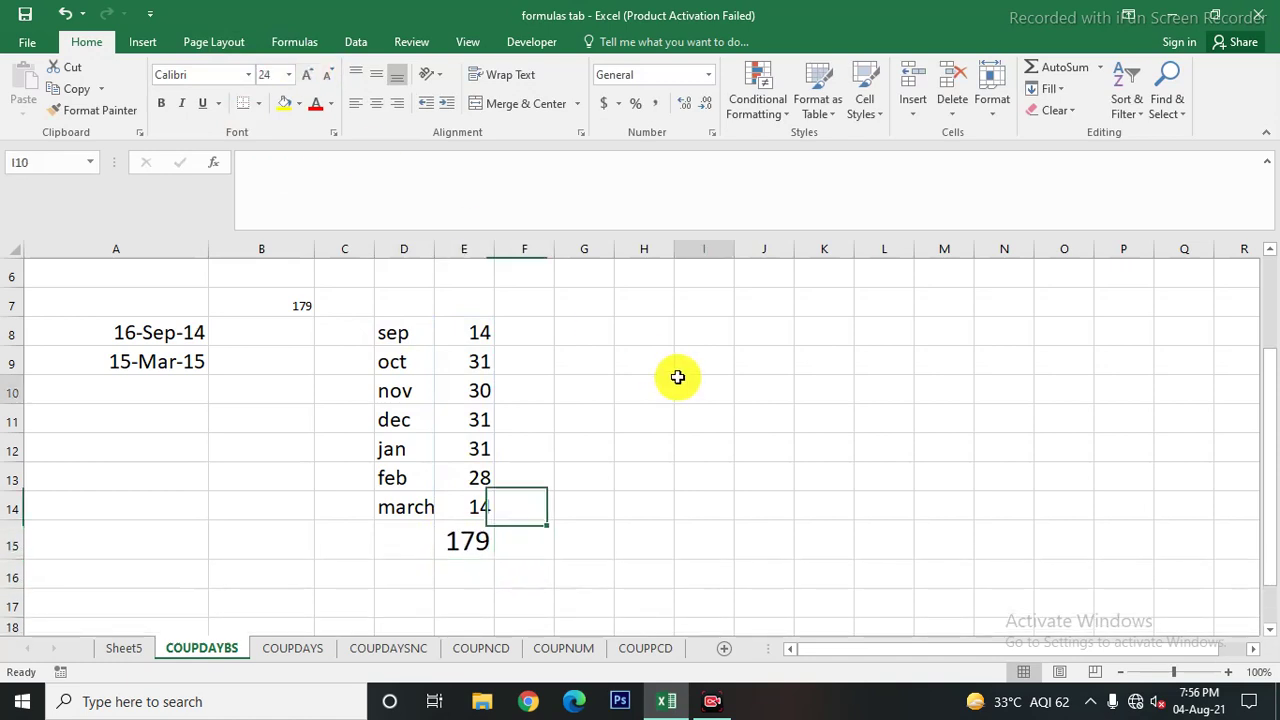
# Enlarge the font of the COUPDAYBS result in B7 two steps
pyautogui.click(300, 306)
pyautogui.click(311, 75)
pyautogui.click(311, 75)
pyautogui.click(315, 80)
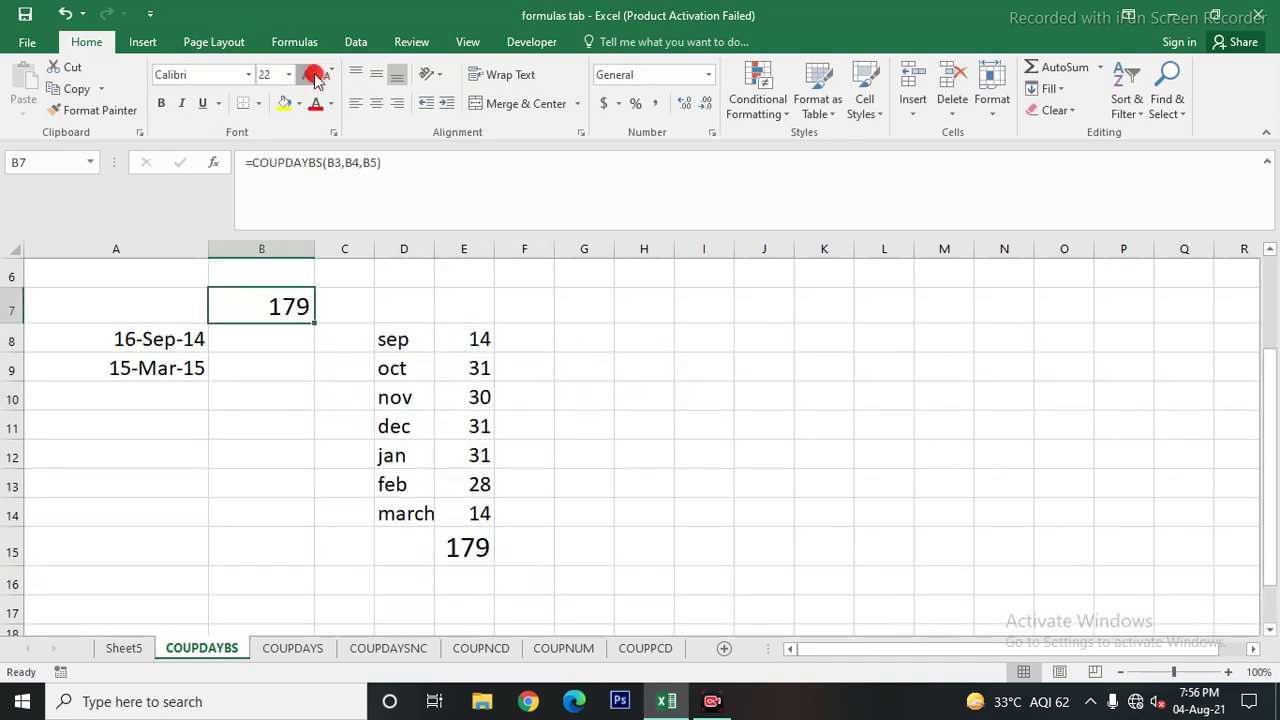
pyautogui.click(704, 486)
pyautogui.scroll(2, 312, 538)
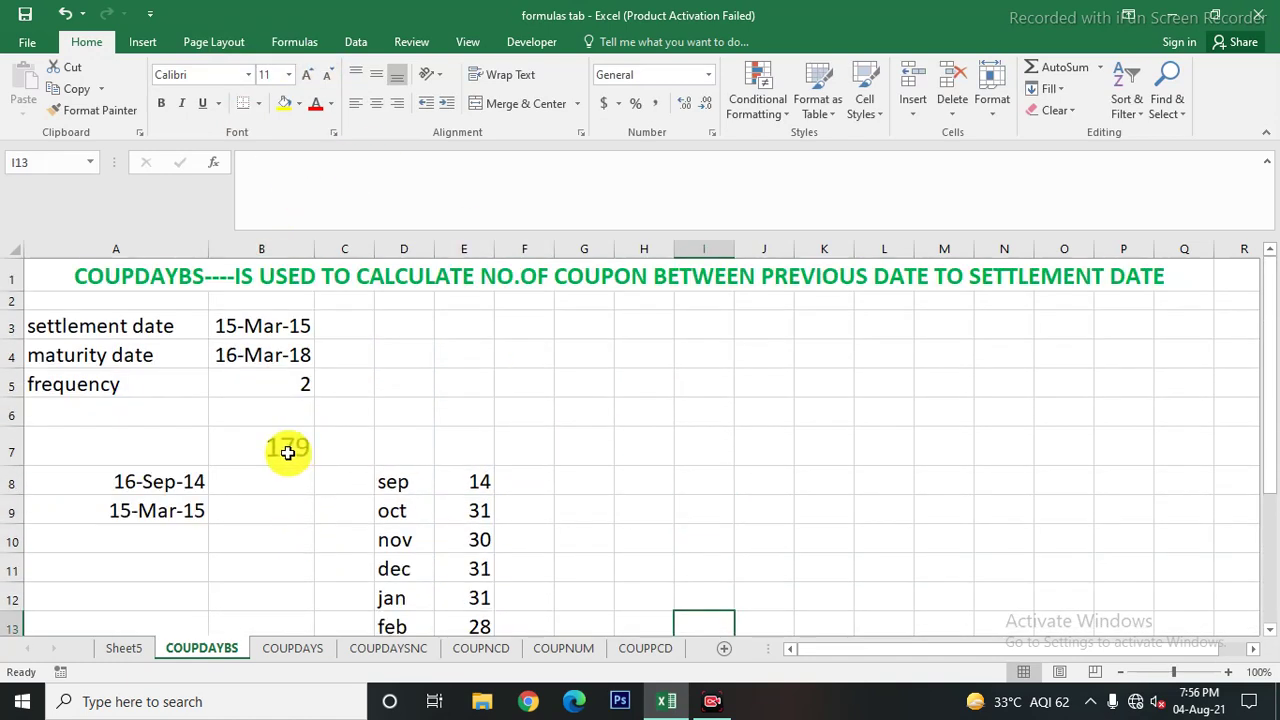
pyautogui.moveTo(114, 481); pyautogui.dragTo(539, 540)
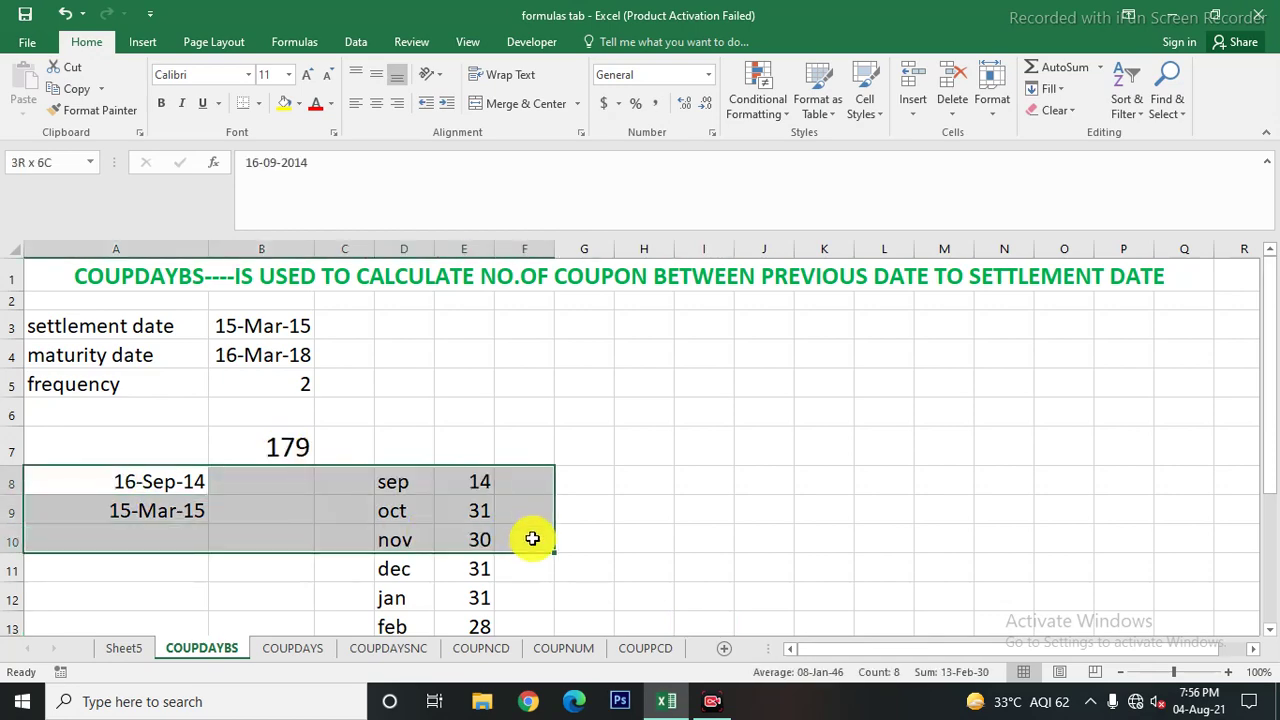
pyautogui.scroll(-4, 720, 531)
pyautogui.scroll(-1, 720, 531)
pyautogui.scroll(4, 720, 531)
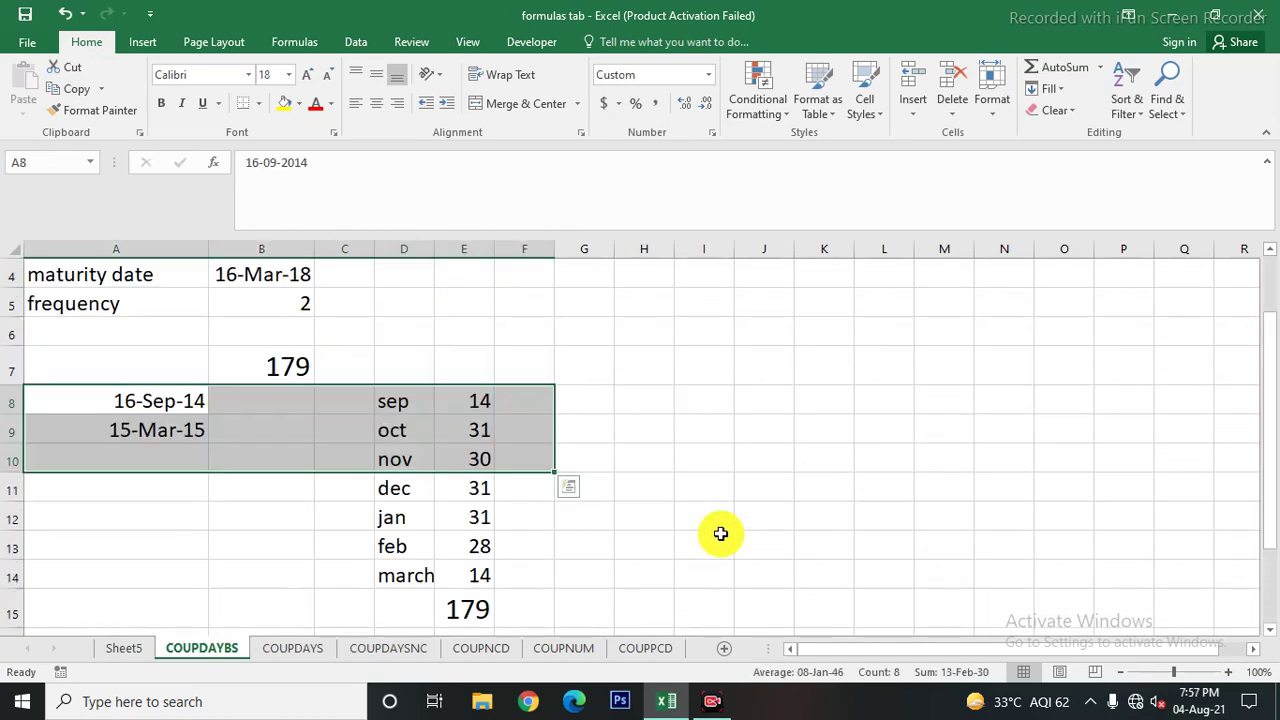
pyautogui.click(716, 538)
pyautogui.moveTo(103, 400); pyautogui.dragTo(590, 600)
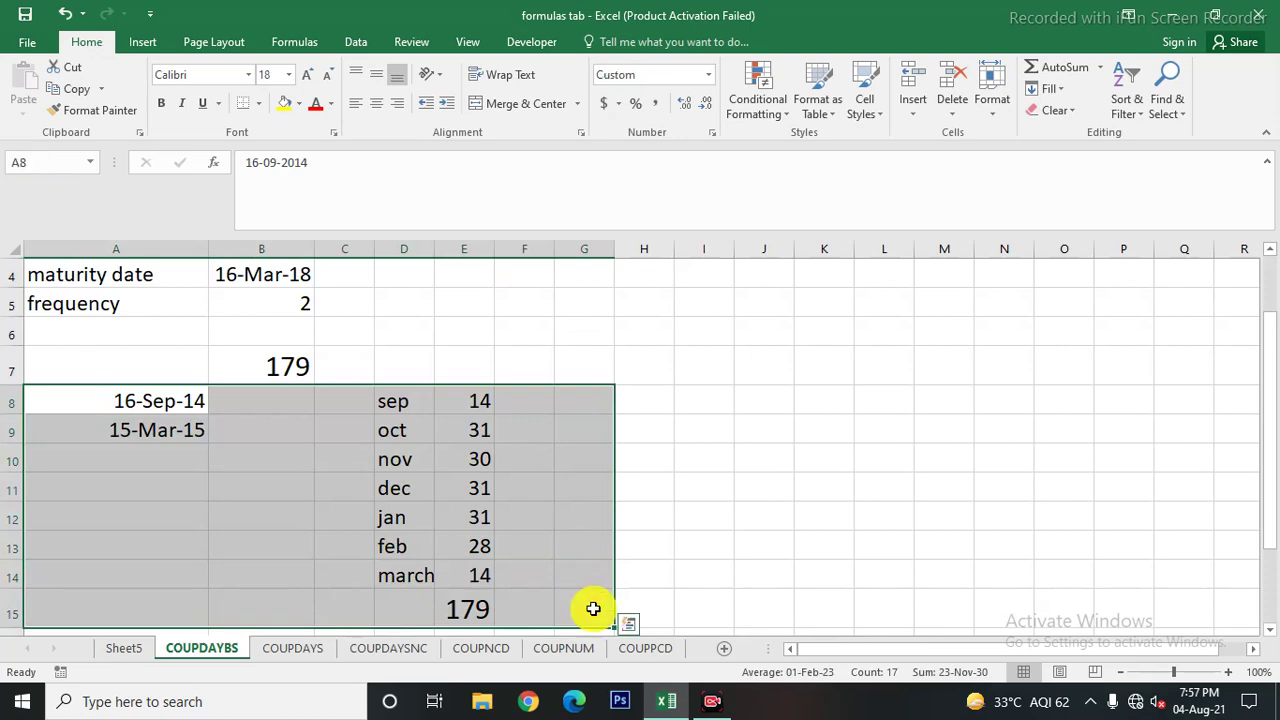
pyautogui.press('Delete')
pyautogui.click(750, 492)
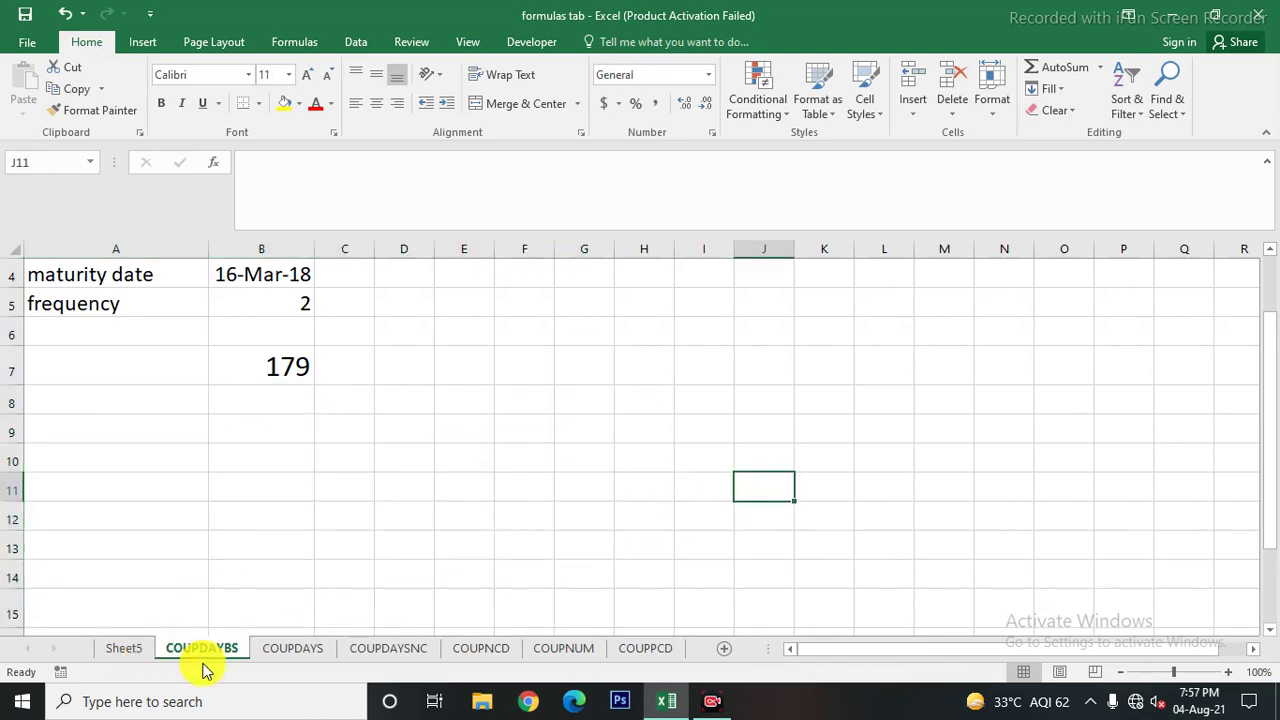
pyautogui.scroll(1, 390, 552)
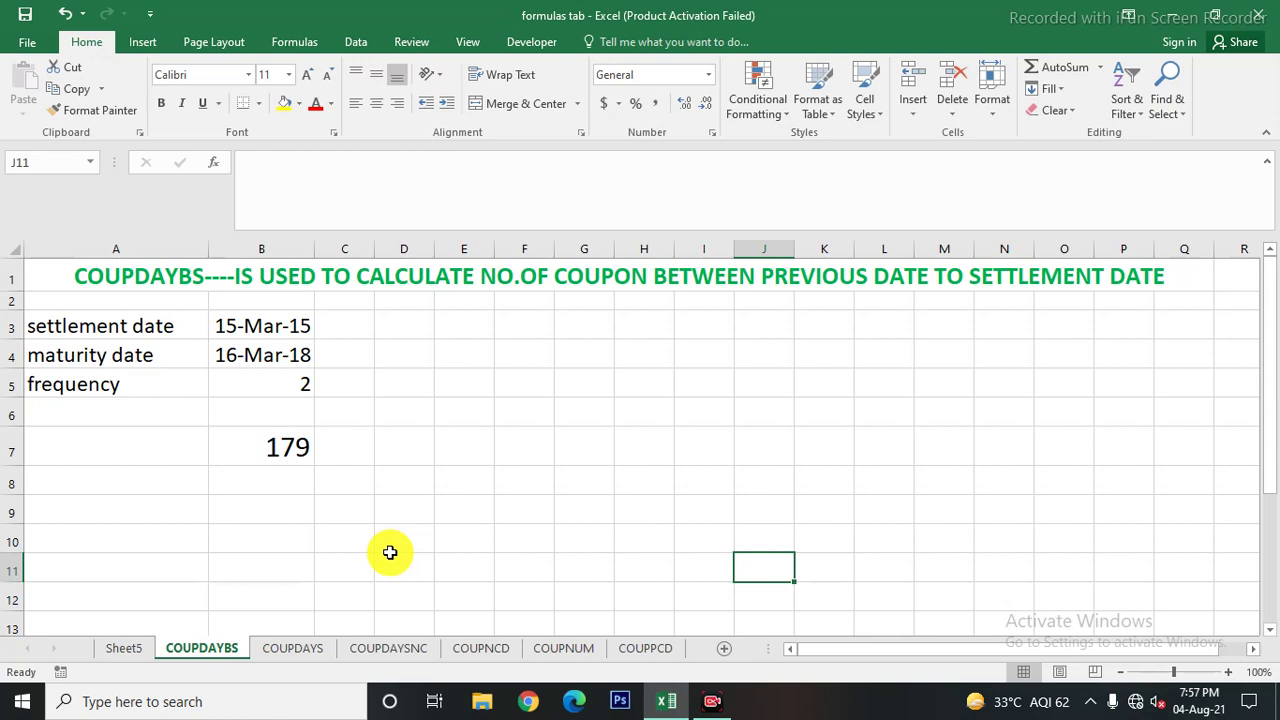
pyautogui.click(272, 455)
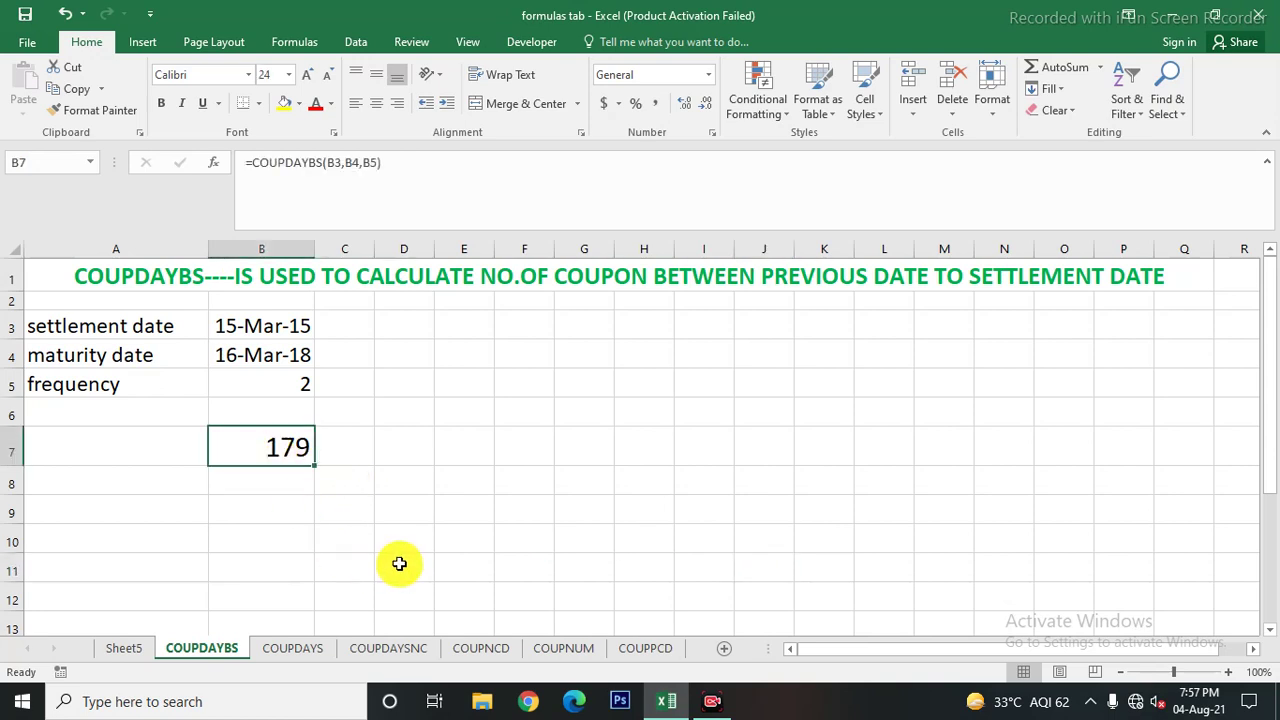
pyautogui.click(399, 563)
pyautogui.hotkey('ctrl', 'z')
pyautogui.click(680, 517)
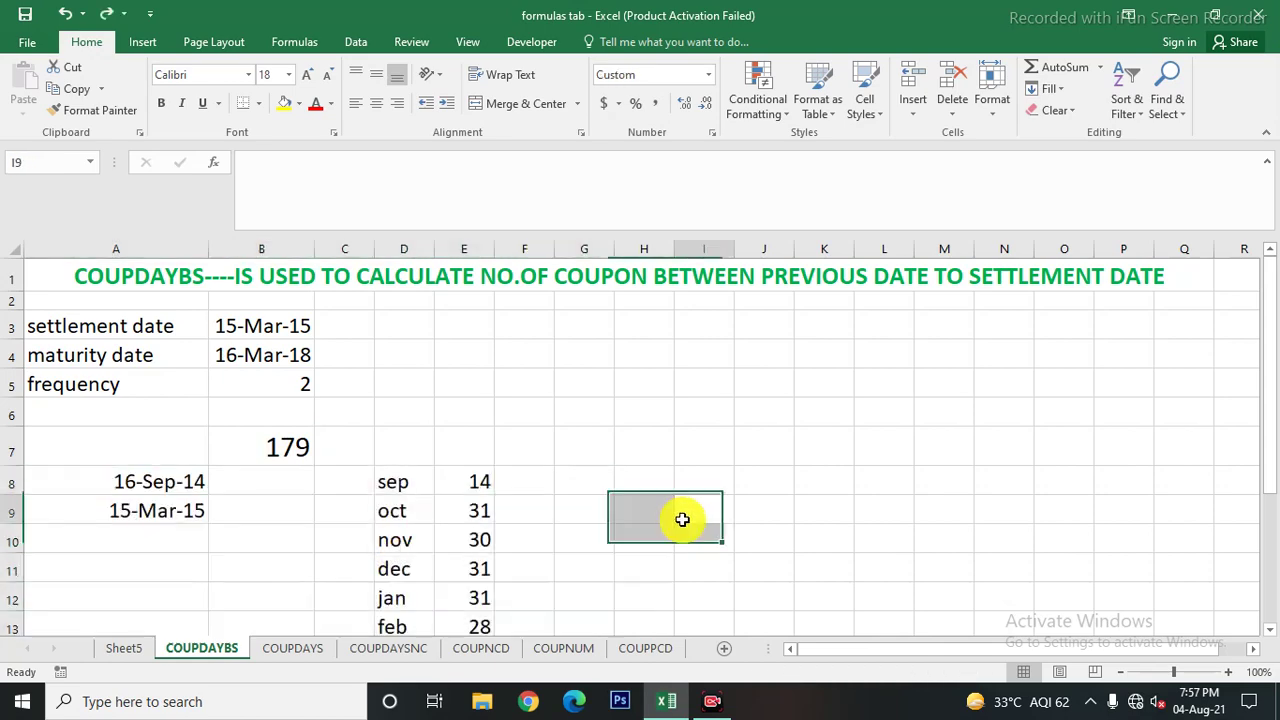
pyautogui.scroll(-4, 534, 503)
pyautogui.scroll(3, 502, 450)
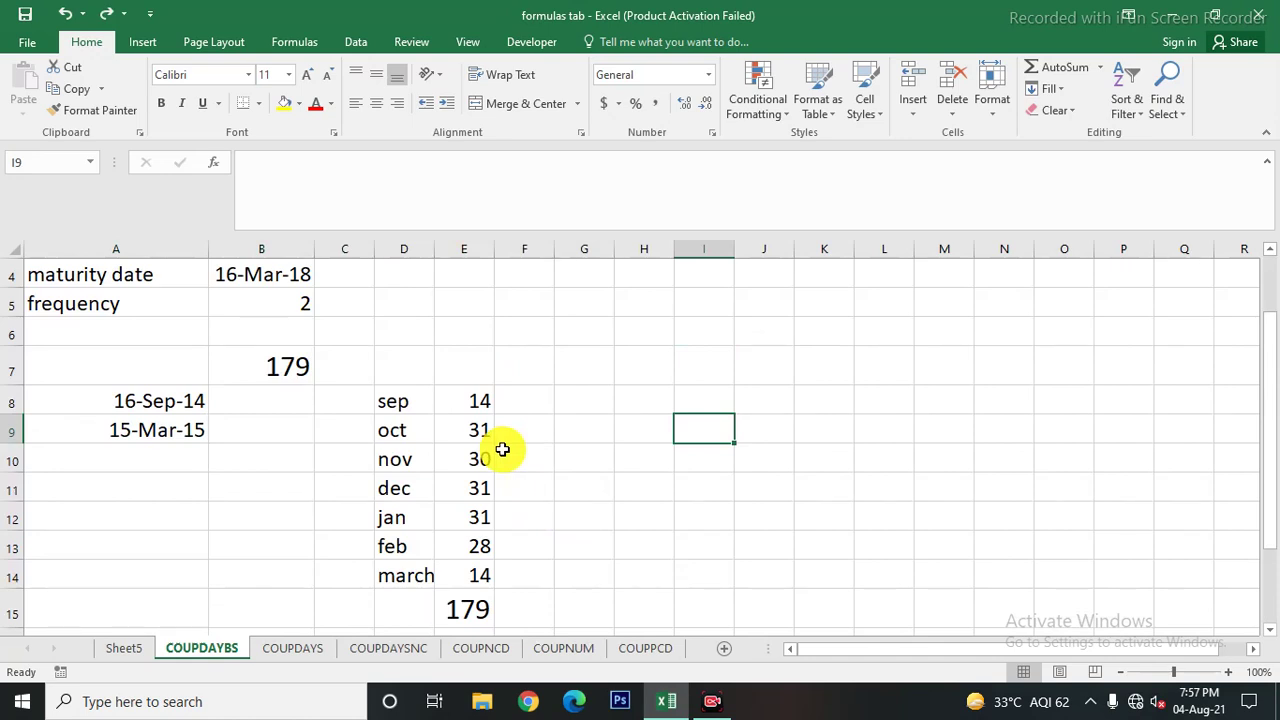
# Compare the COUPDAYS and COUPDAYBS sheets, inspecting the 15-Mar-15 date and March count
pyautogui.click(290, 650)
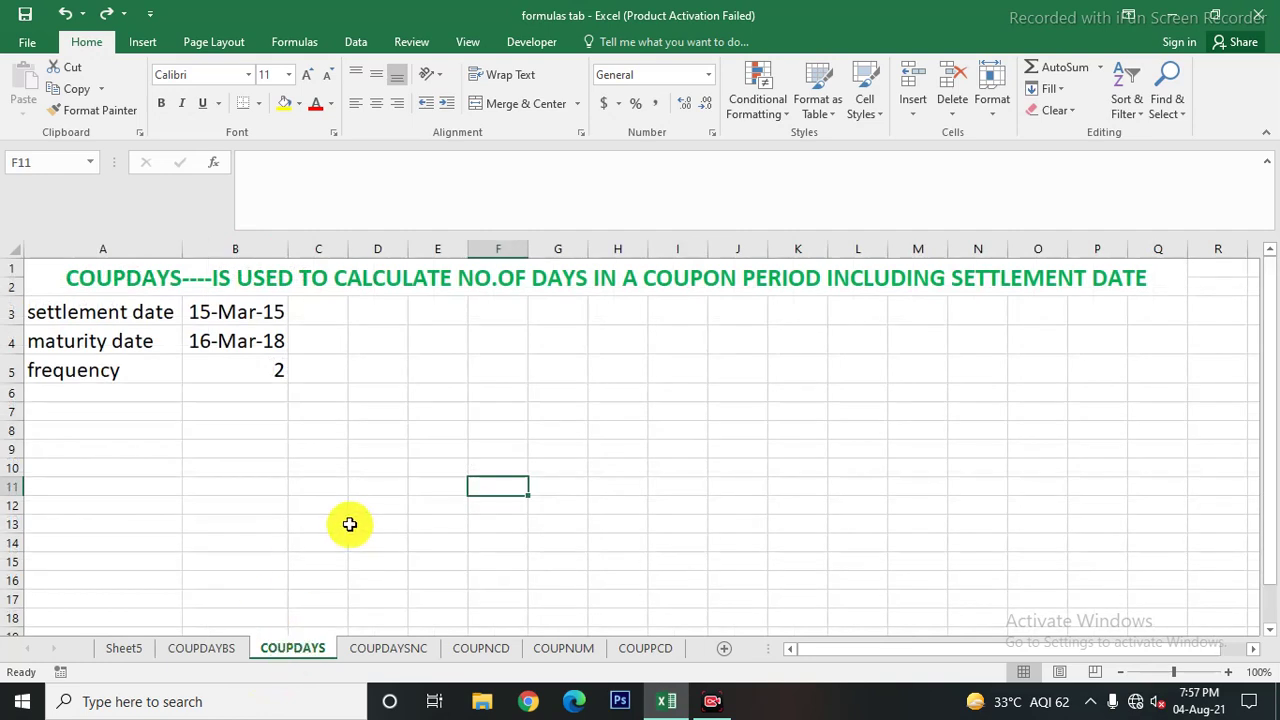
pyautogui.click(422, 488)
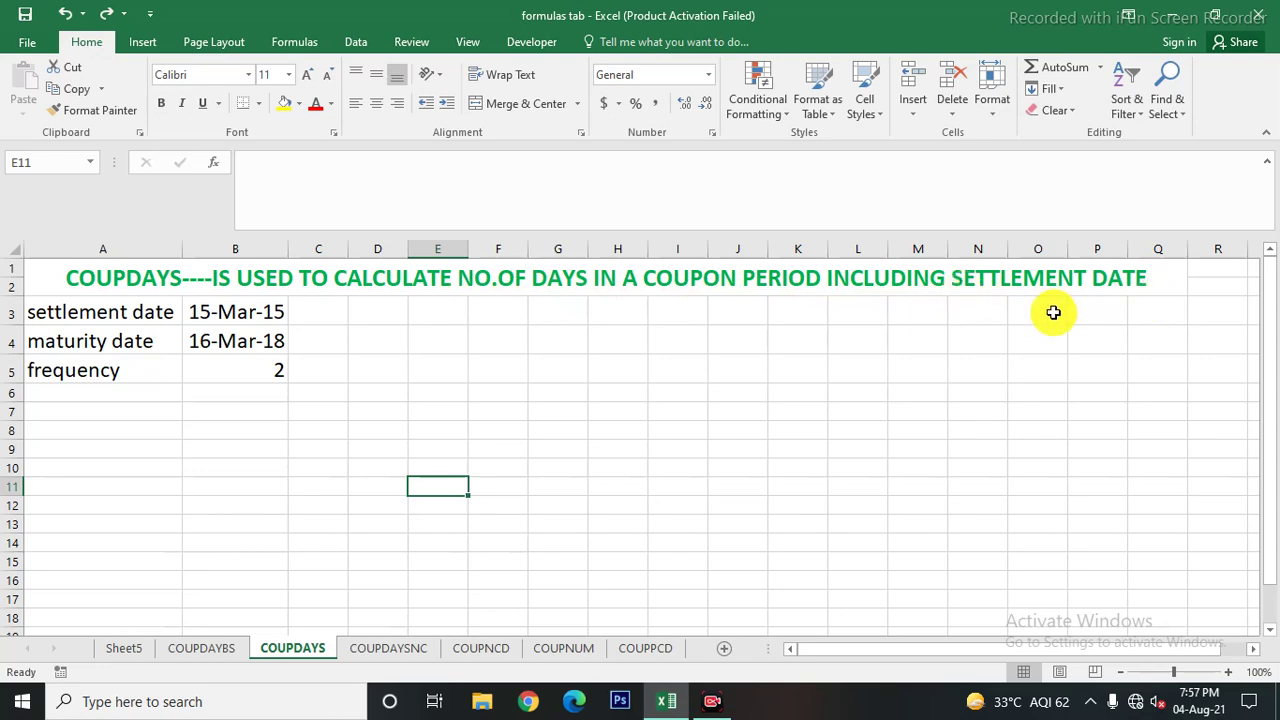
pyautogui.click(201, 648)
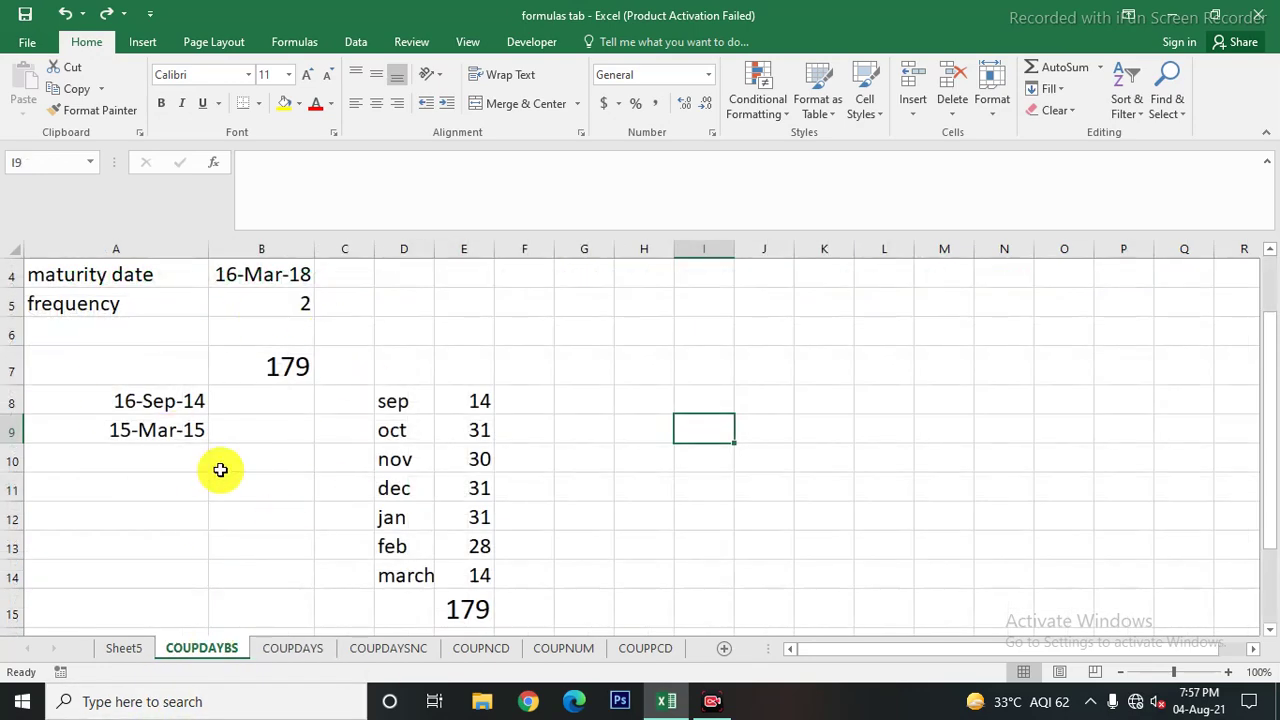
pyautogui.click(293, 648)
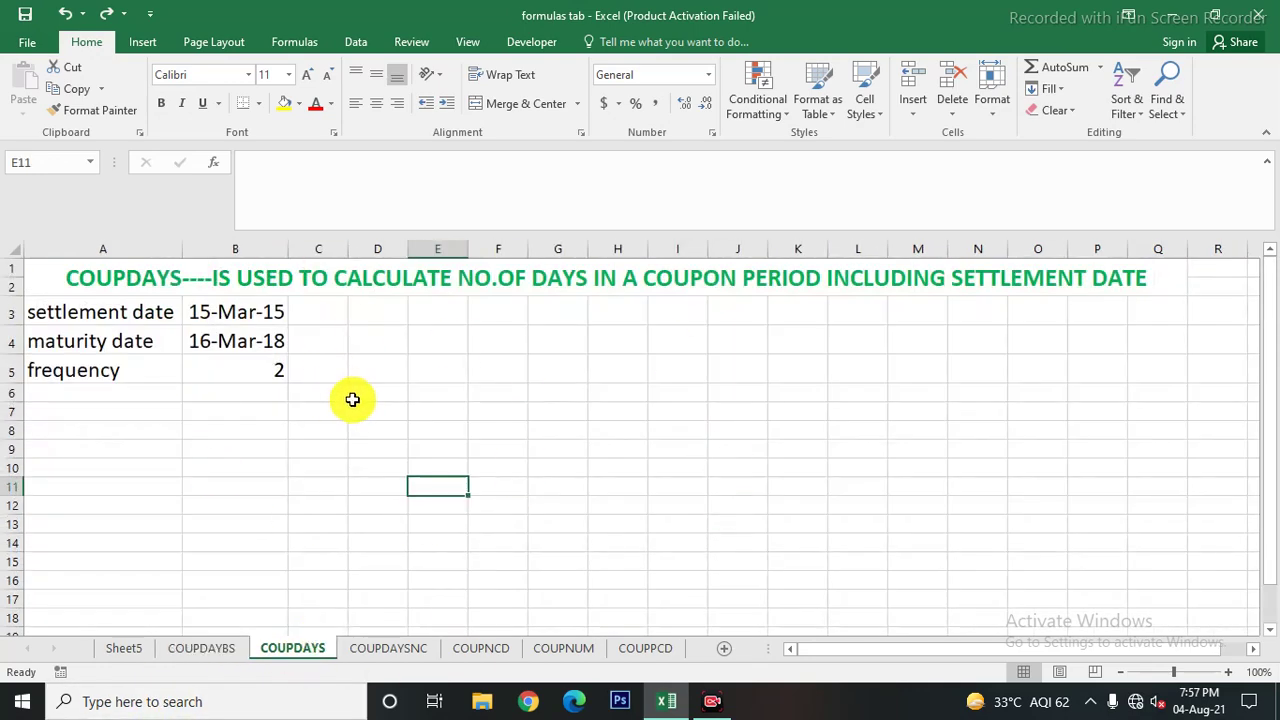
pyautogui.click(210, 652)
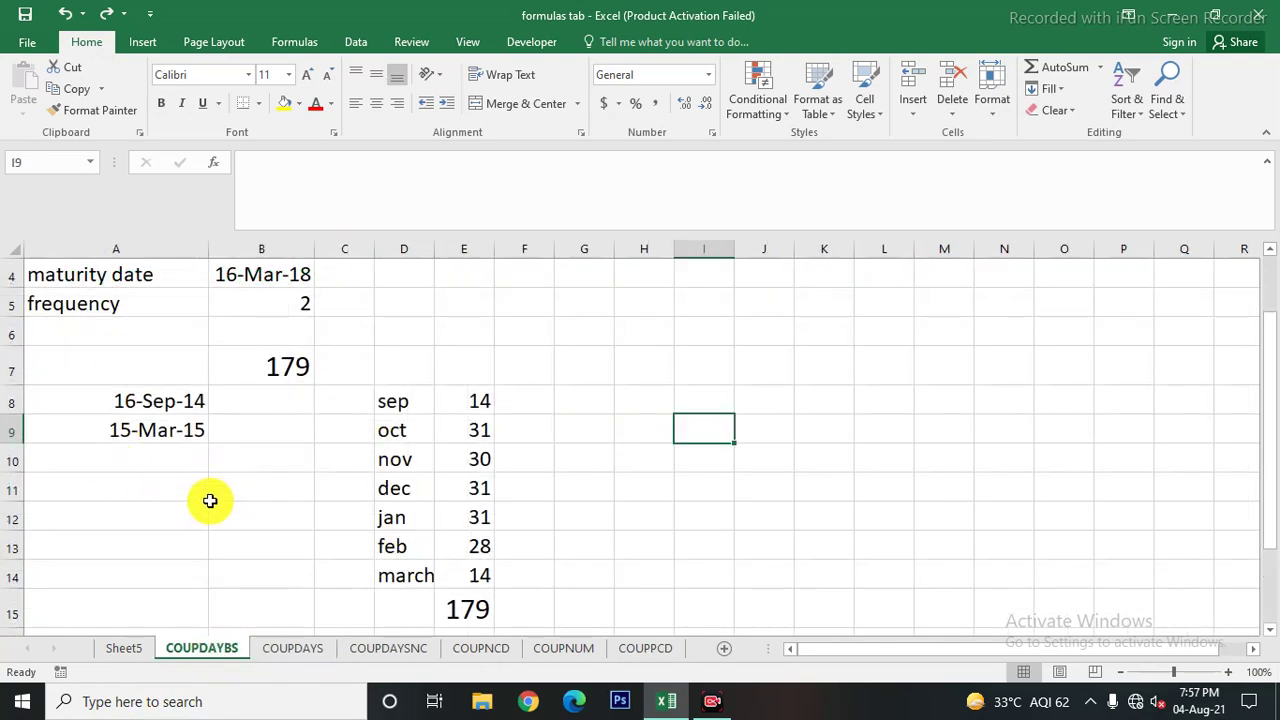
pyautogui.click(157, 430)
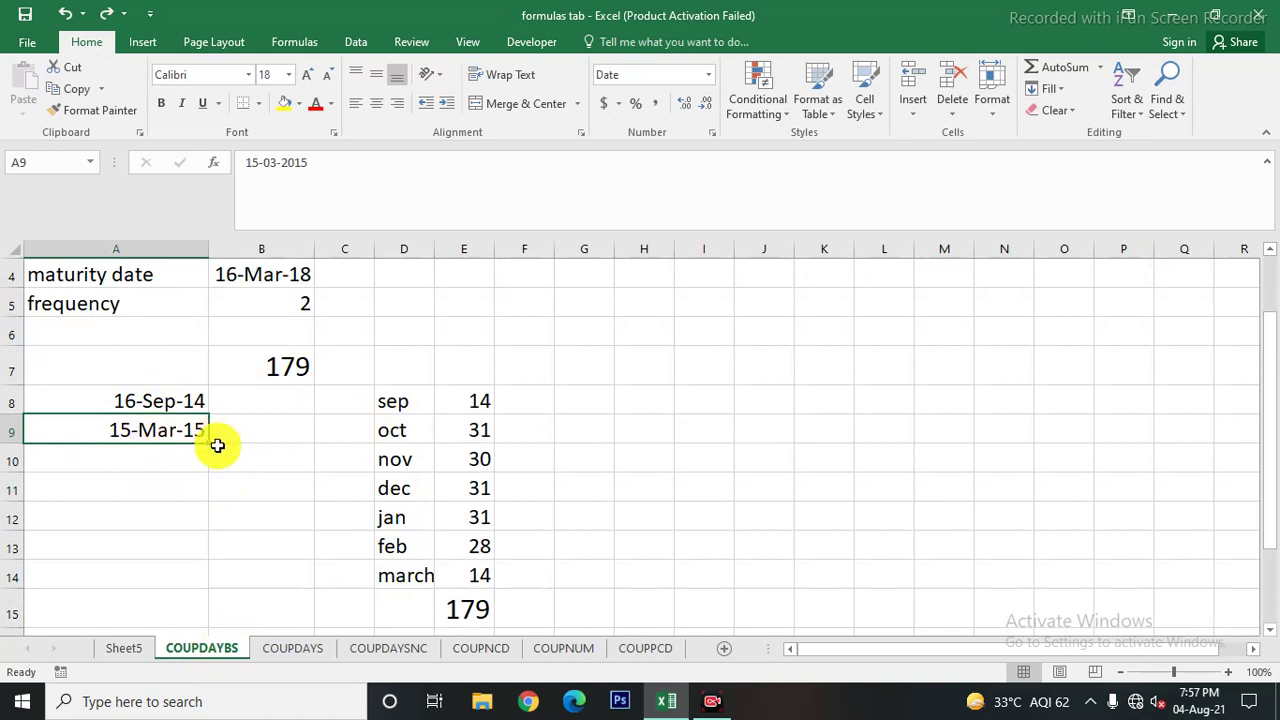
pyautogui.click(487, 577)
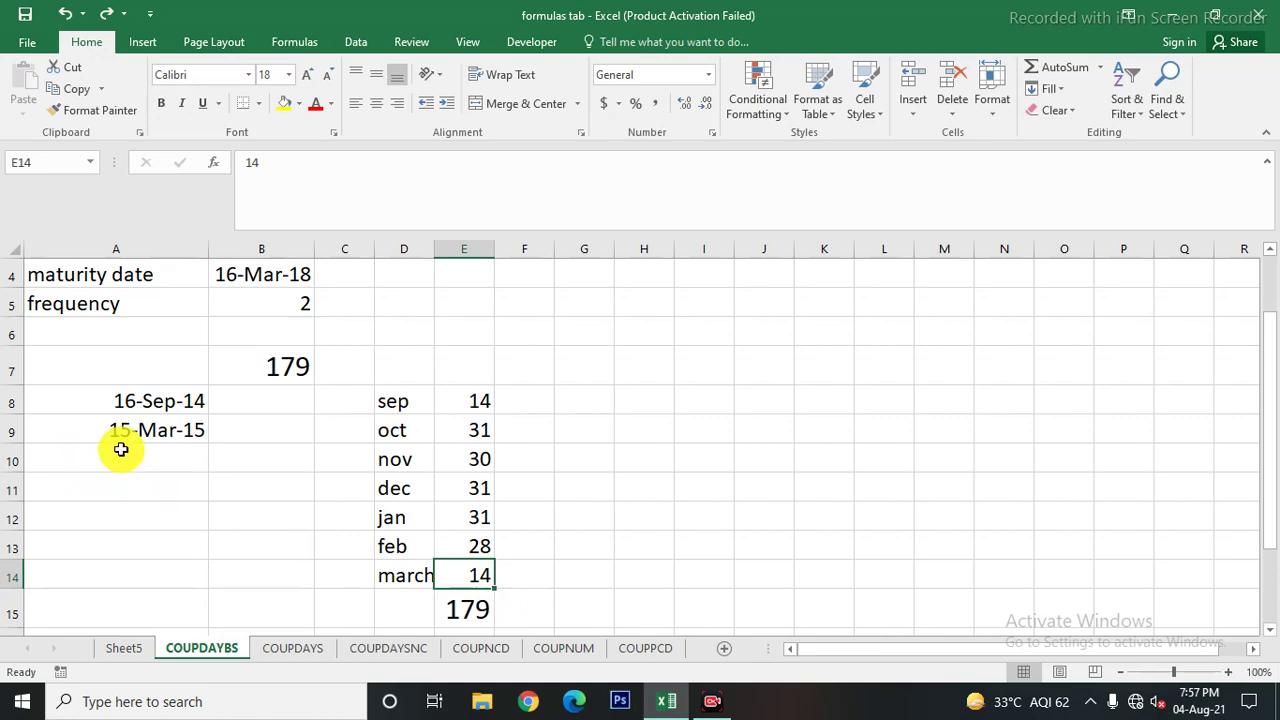
# Settle on the COUPDAYS sheet and select B7 for its result
pyautogui.click(288, 649)
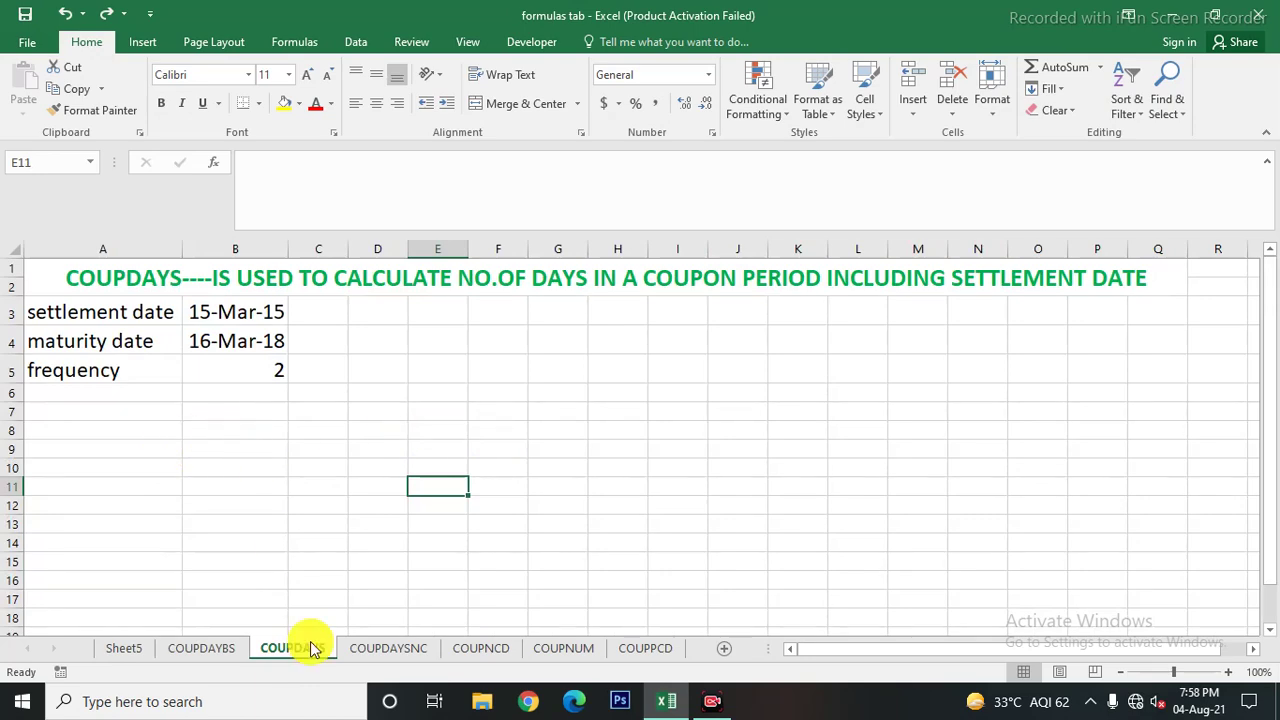
pyautogui.click(200, 650)
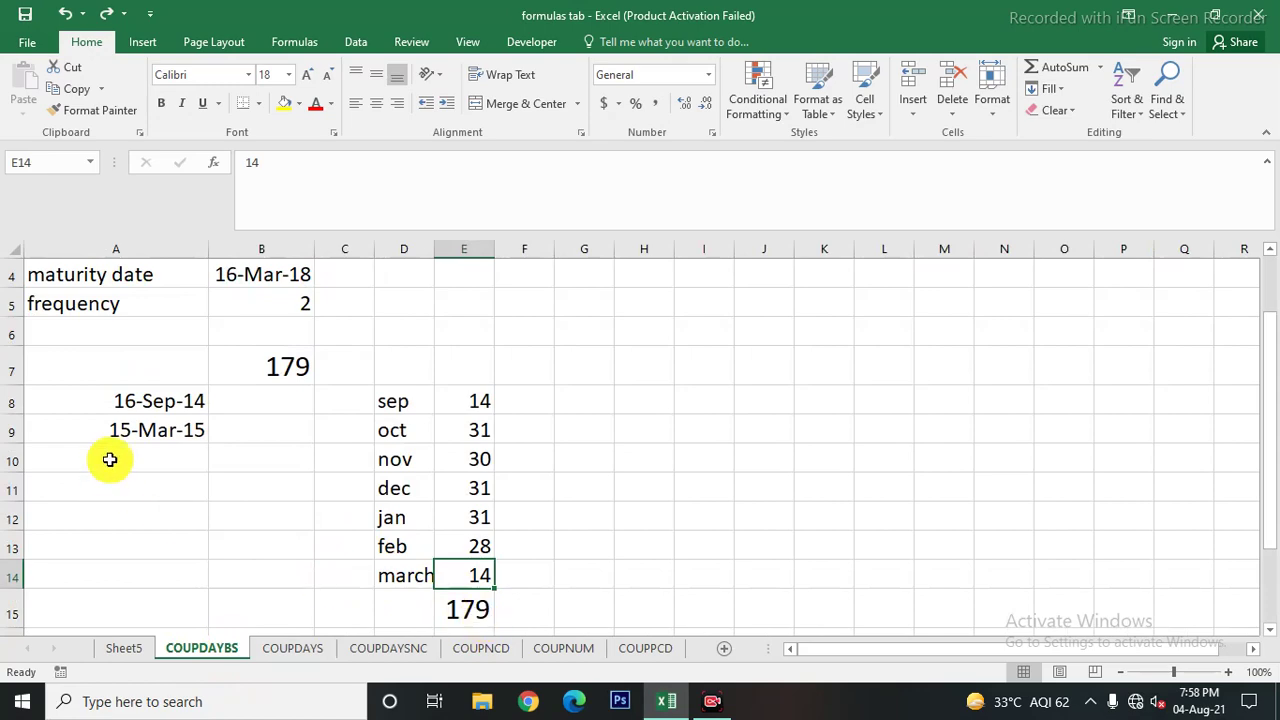
pyautogui.click(293, 648)
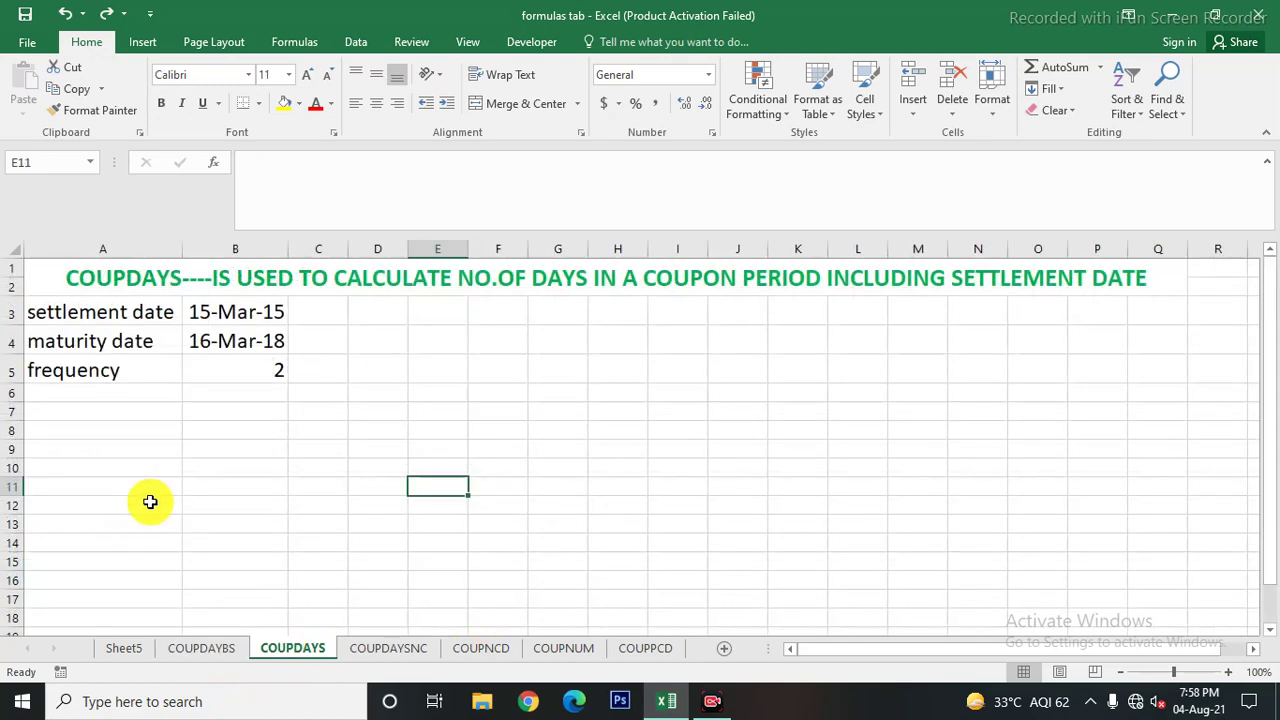
pyautogui.click(218, 414)
# Enter =COUPDAYS(B3,B4,B5) in B7, returning 180
pyautogui.write('=')
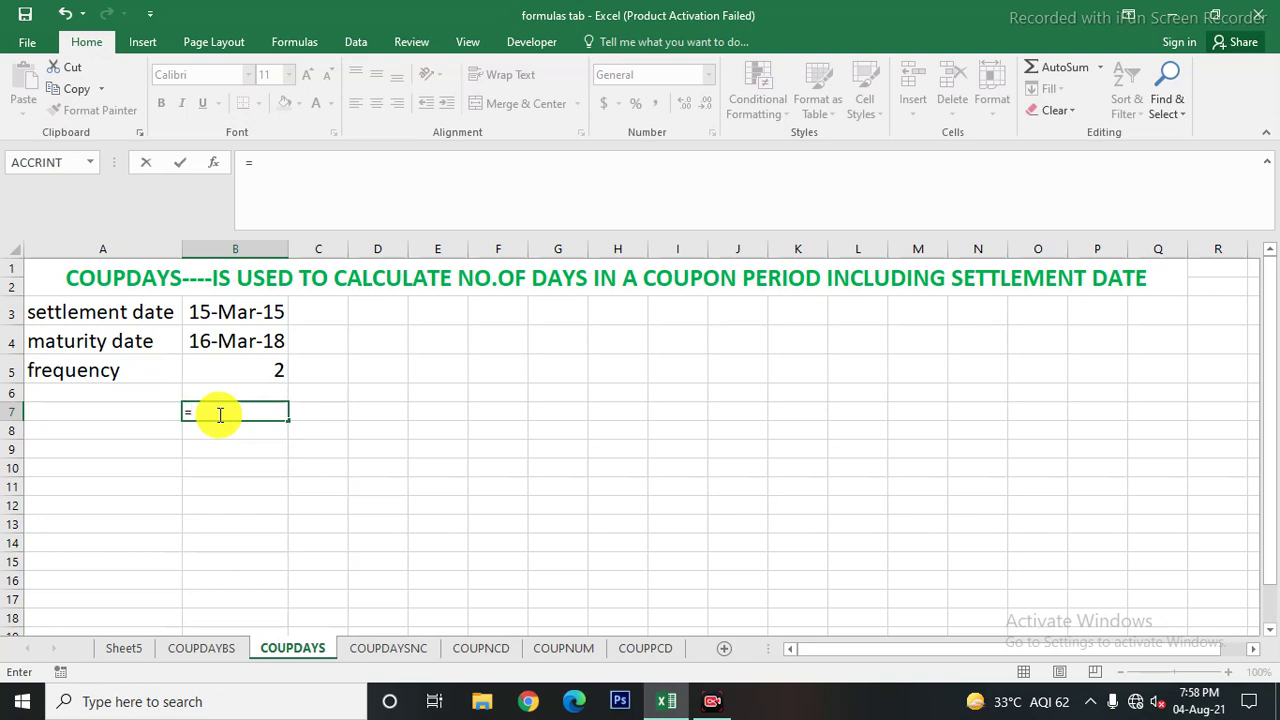
pyautogui.write('cop')
pyautogui.press('BackSpace')
pyautogui.write('up')
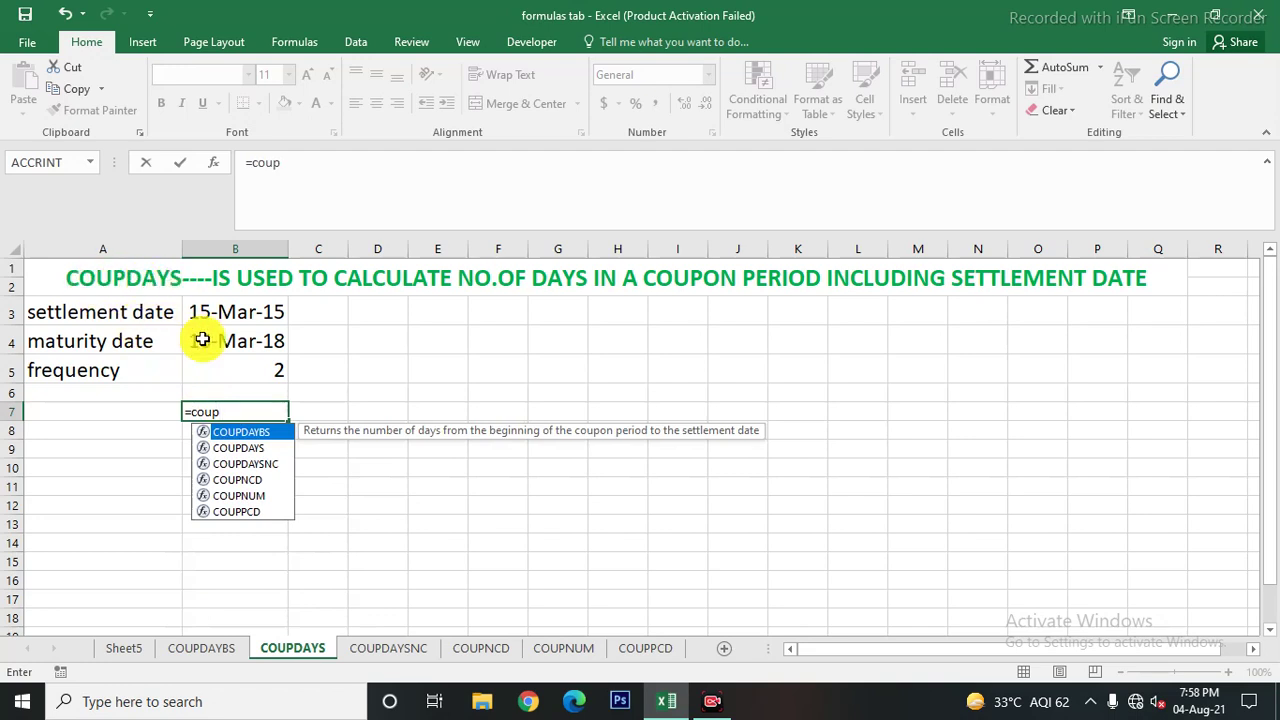
pyautogui.click(257, 455)
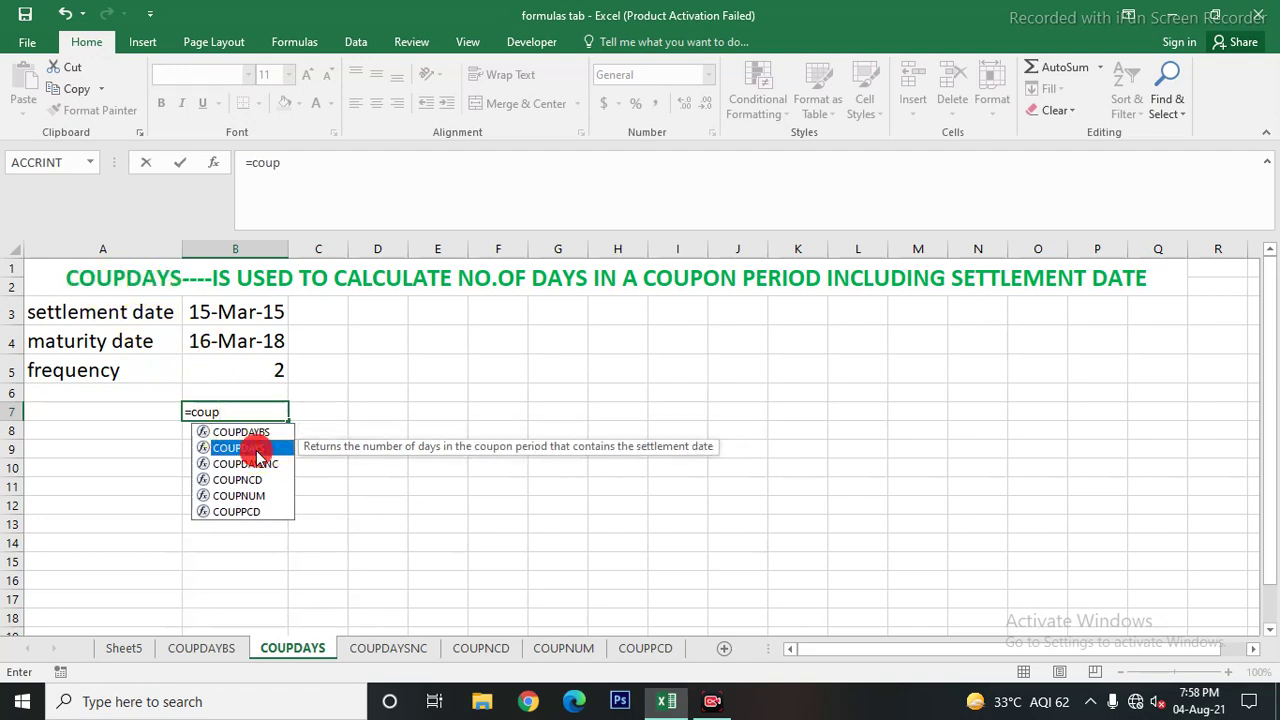
pyautogui.doubleClick(258, 455)
pyautogui.click(231, 313)
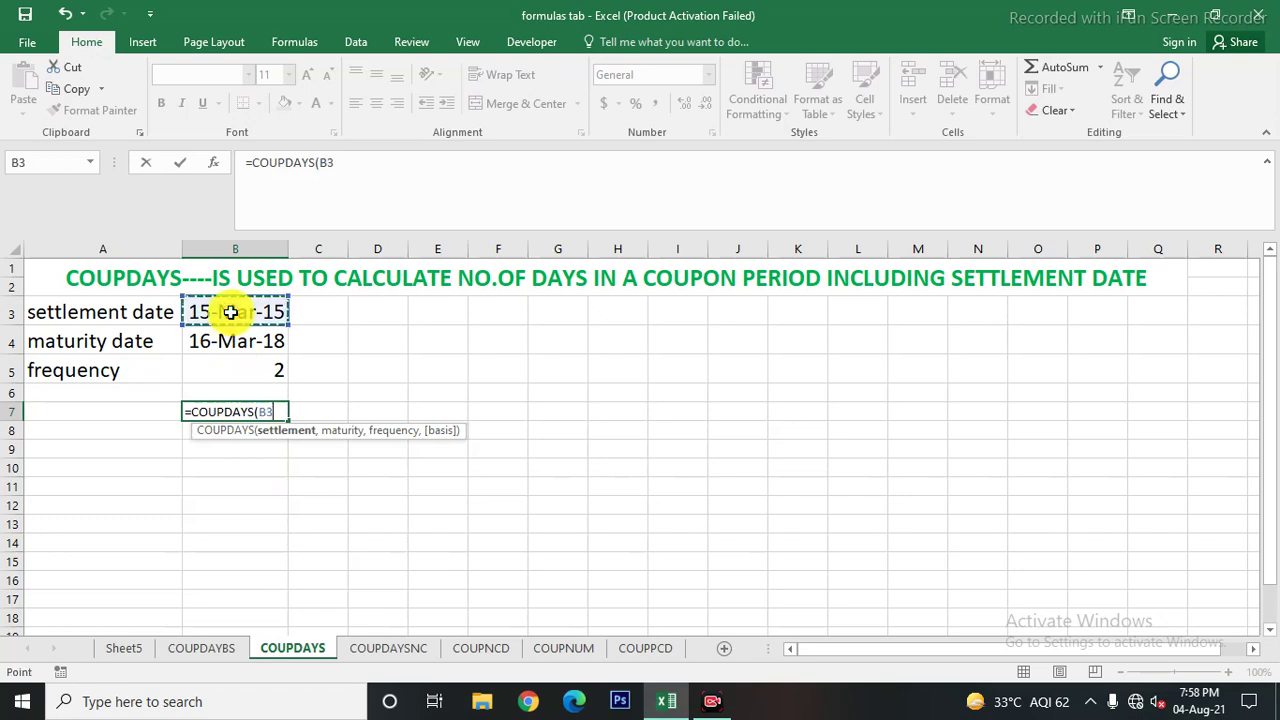
pyautogui.write(',')
pyautogui.click(238, 342)
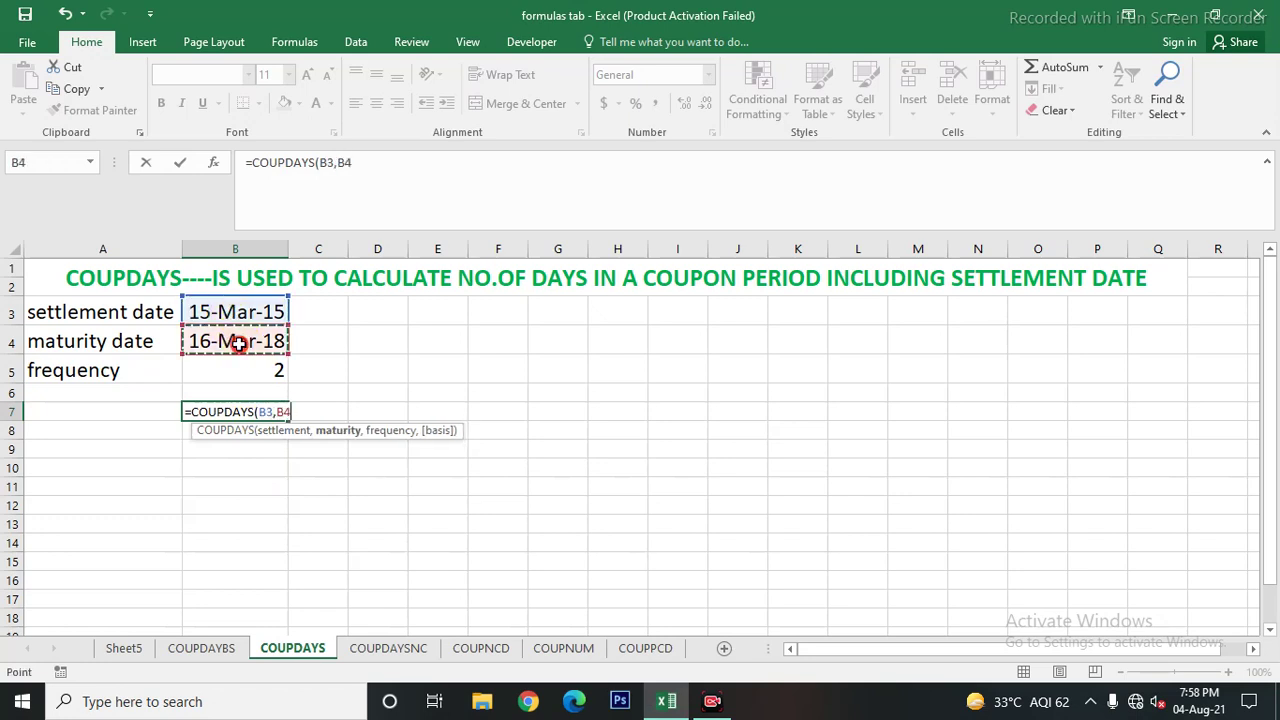
pyautogui.write(',')
pyautogui.click(245, 369)
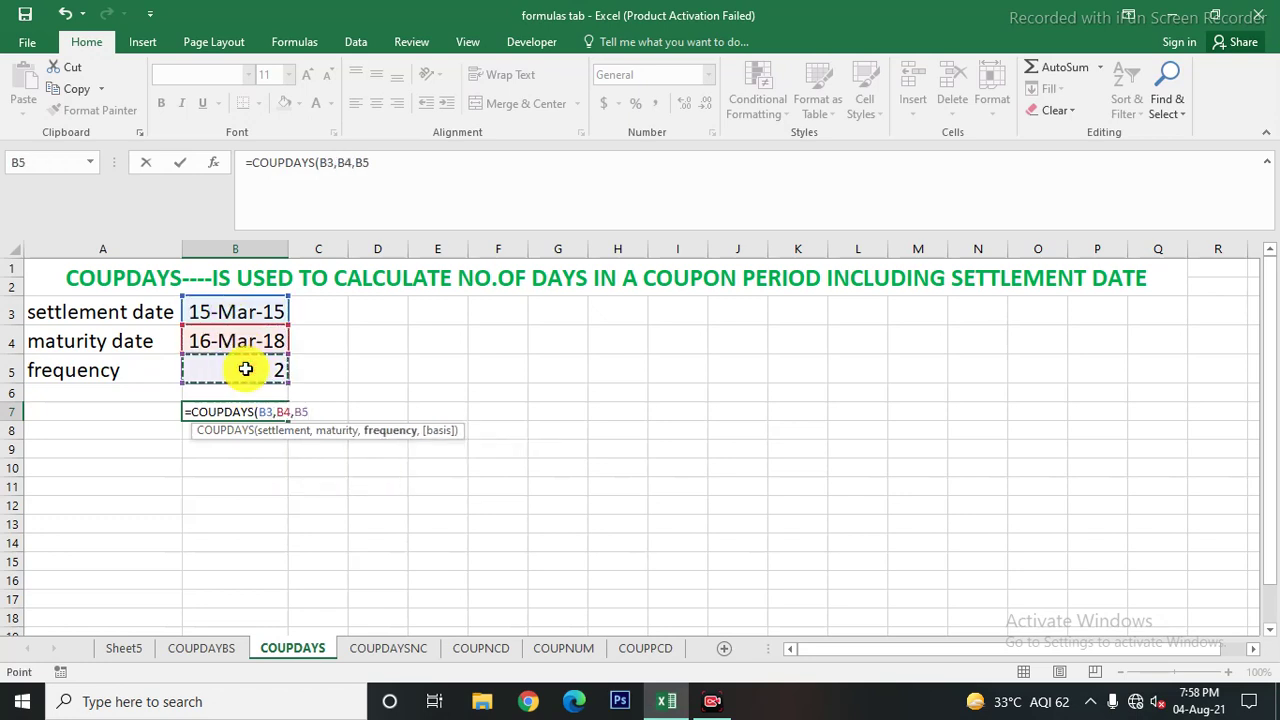
pyautogui.write(')')
pyautogui.press('Return')
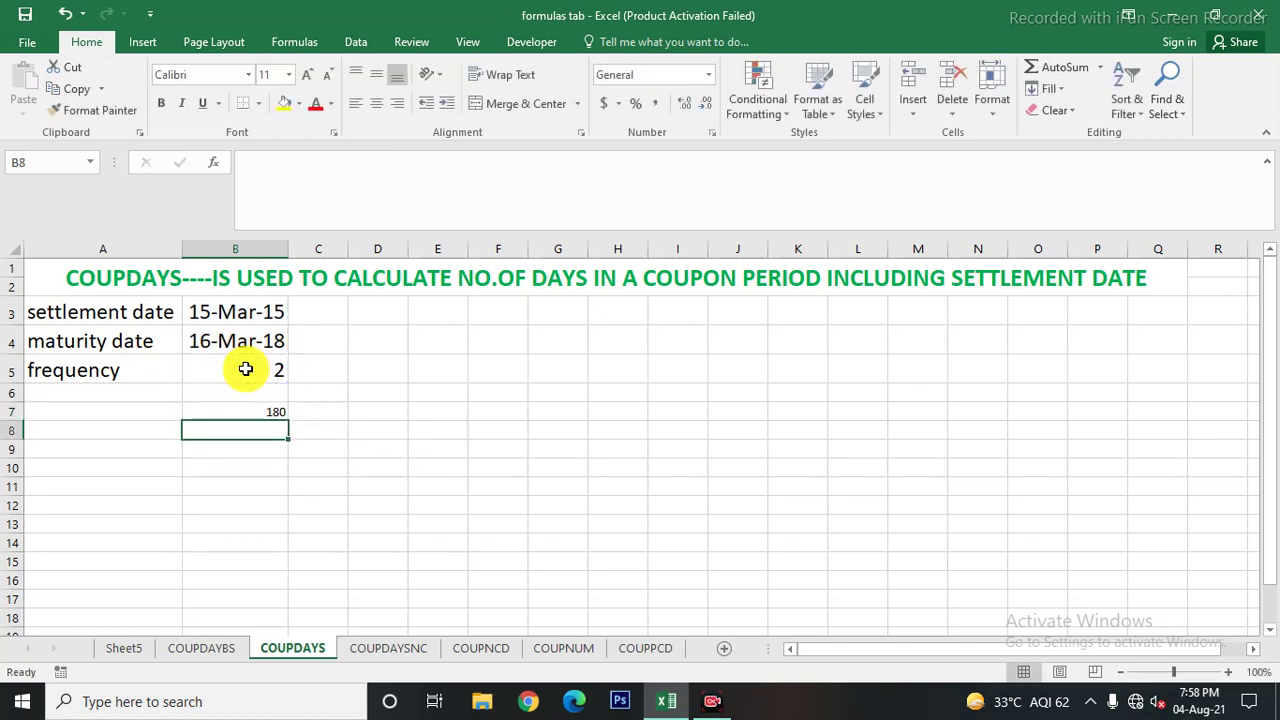
# Enlarge the 180 result's font to 18, then view the COUPDAYBS sheet
pyautogui.click(268, 410)
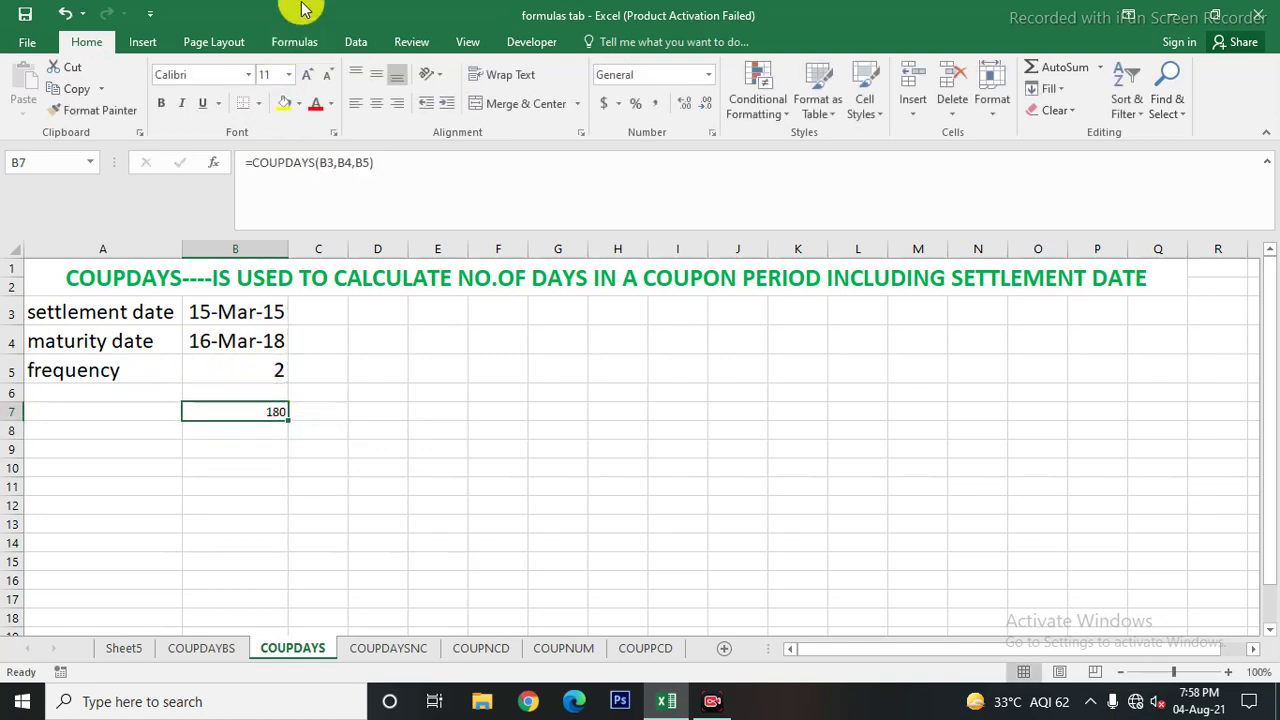
pyautogui.click(307, 78)
pyautogui.click(307, 78)
pyautogui.click(307, 78)
pyautogui.click(307, 78)
pyautogui.click(477, 523)
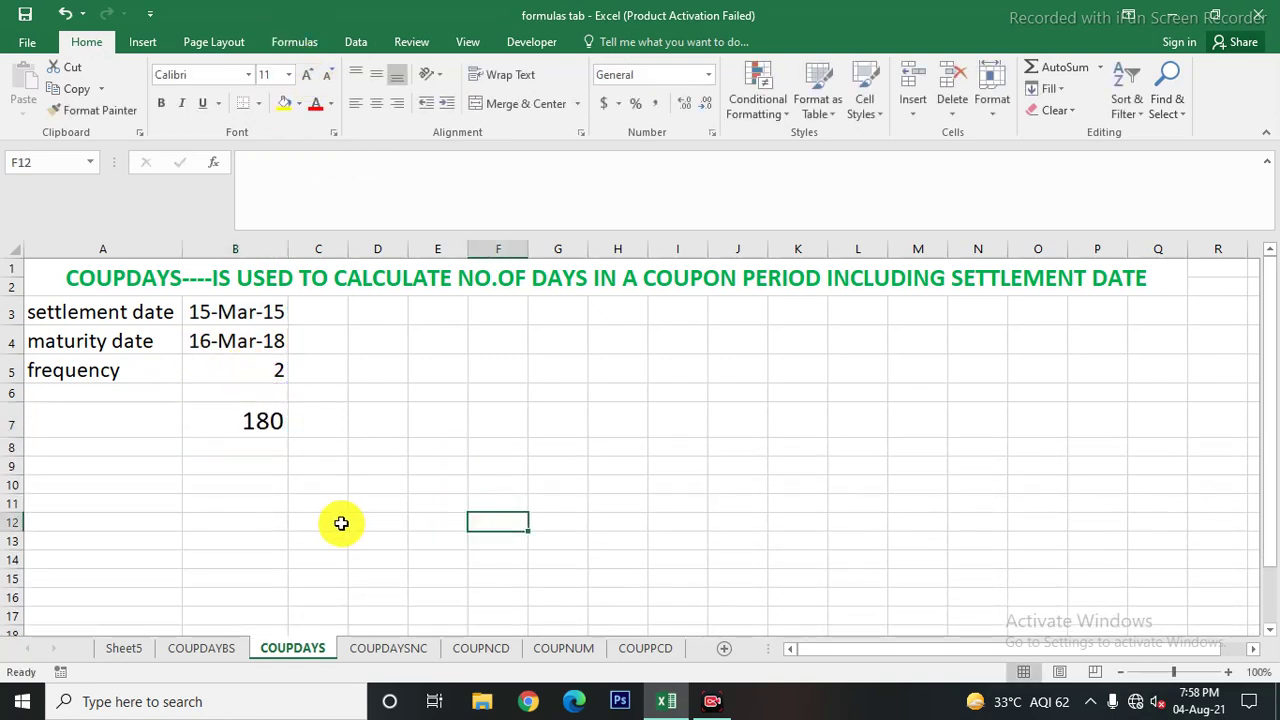
pyautogui.click(218, 650)
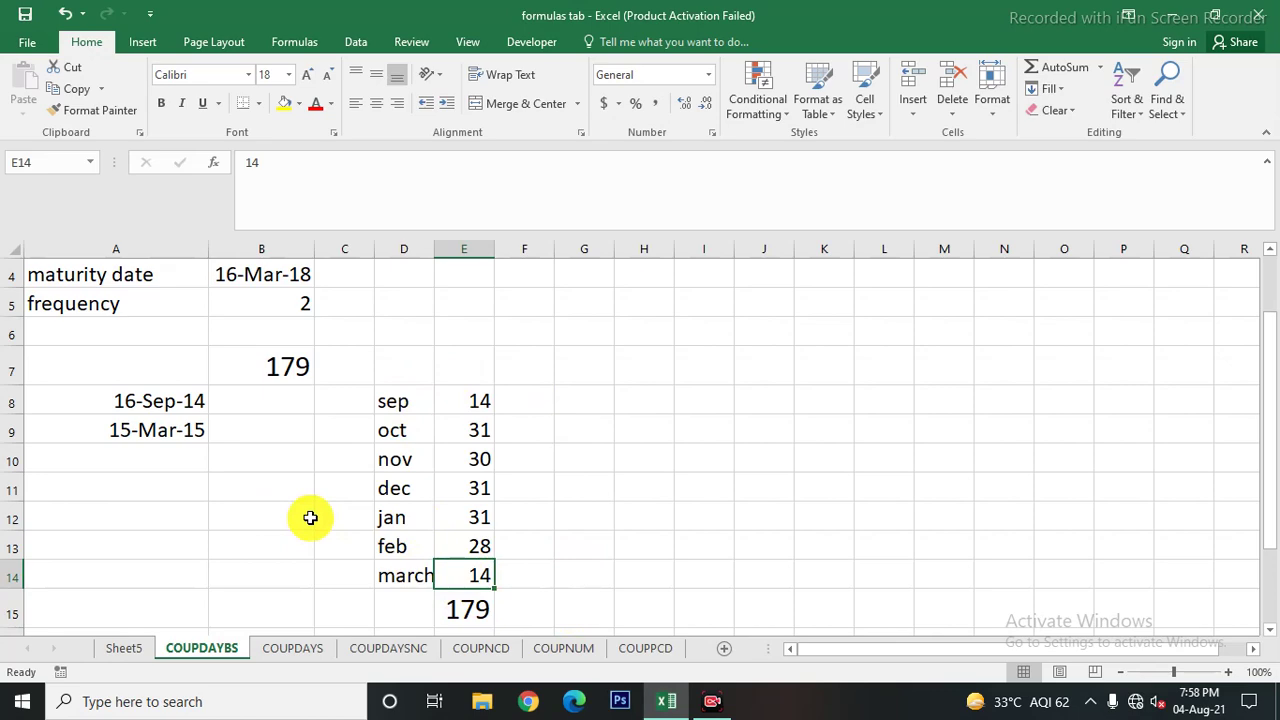
# Browse the COUPDAYS, COUPDAYSNC and COUPDAYBS sheets, ending on the COUPNCD sheet
pyautogui.click(300, 651)
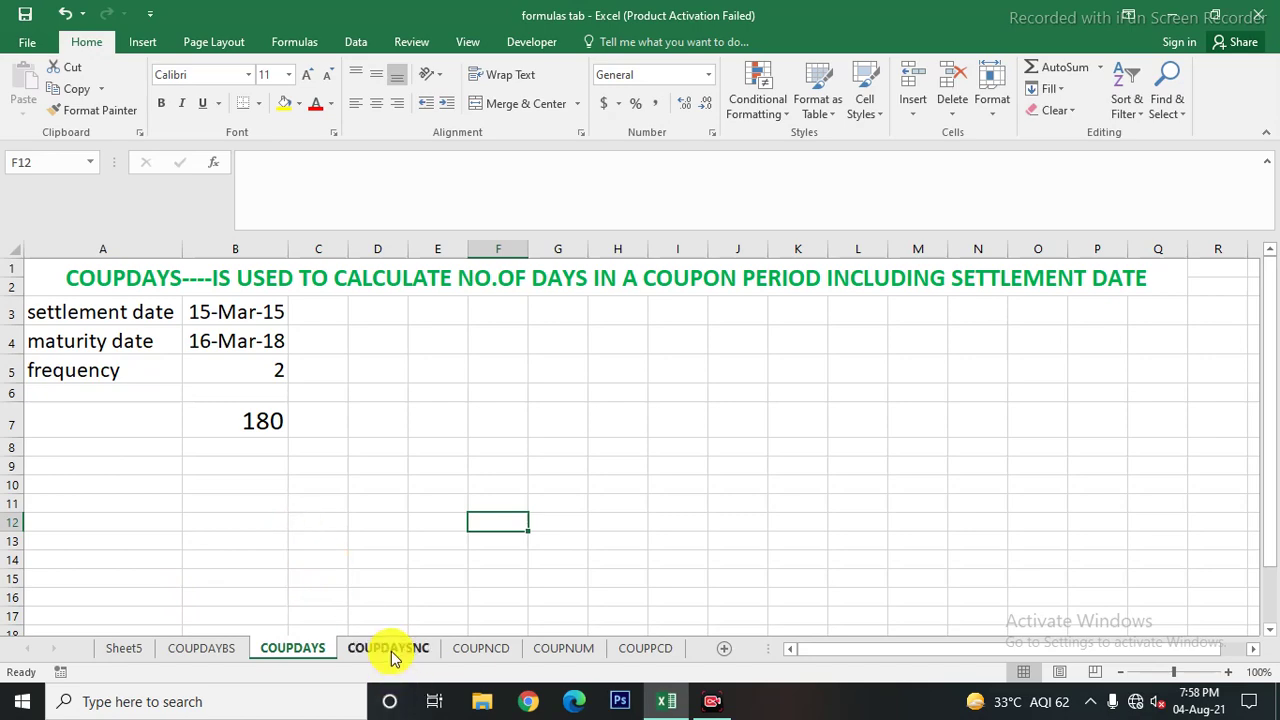
pyautogui.click(390, 652)
pyautogui.click(343, 461)
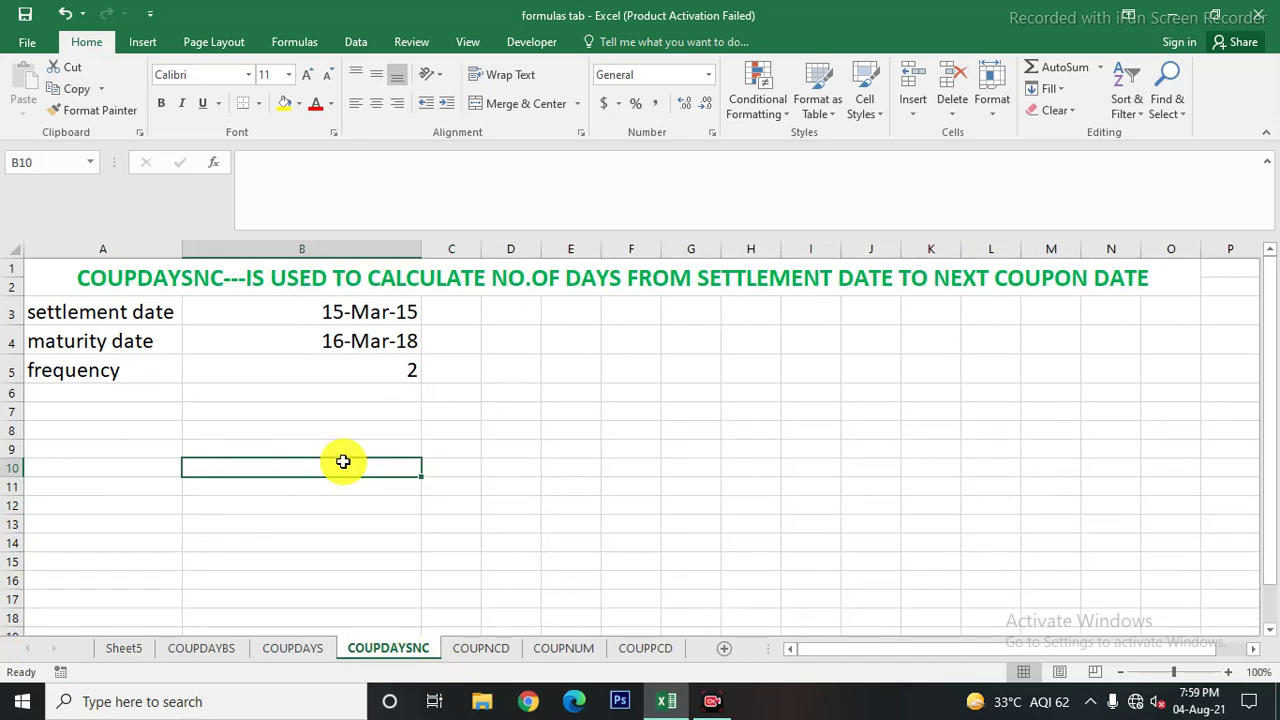
pyautogui.click(195, 648)
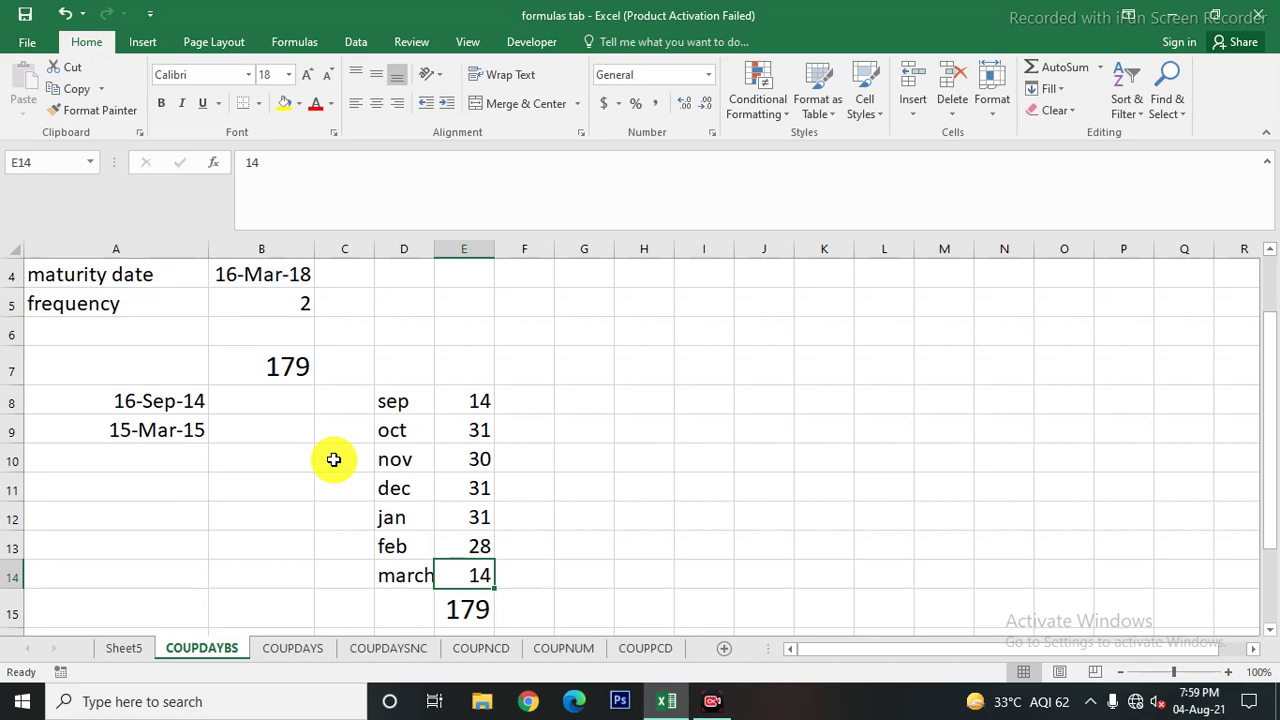
pyautogui.click(385, 648)
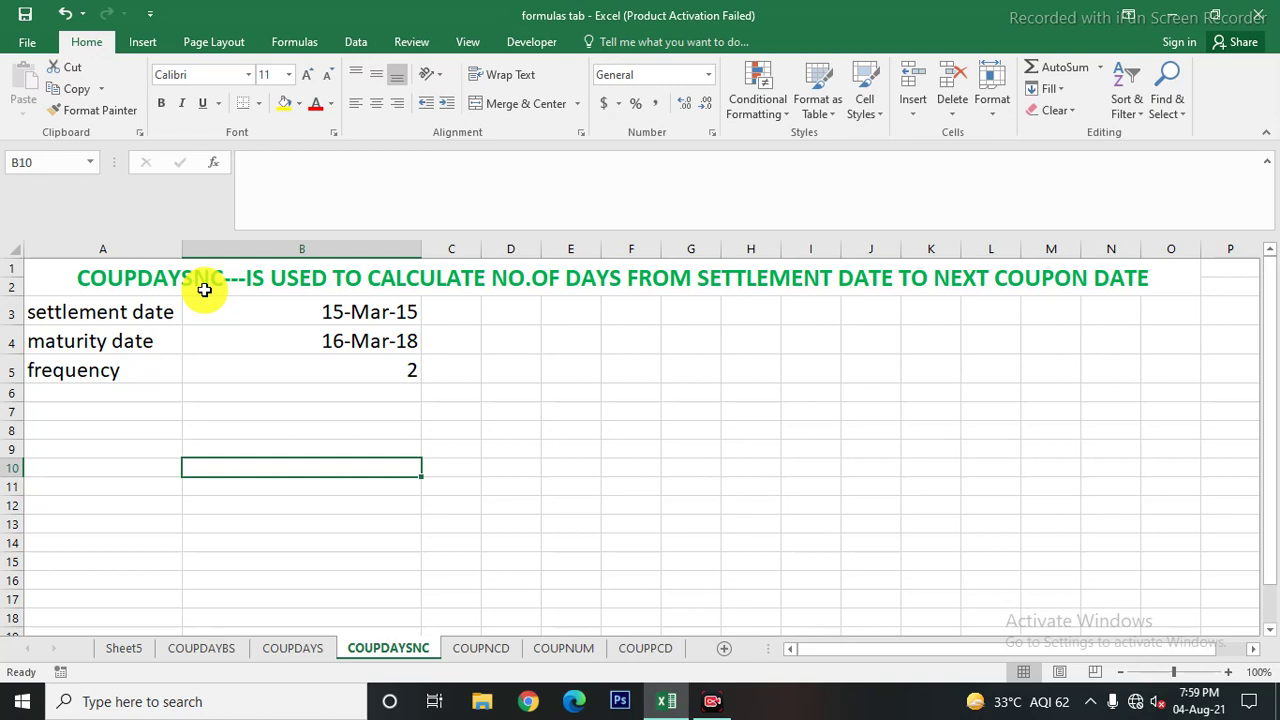
pyautogui.click(493, 652)
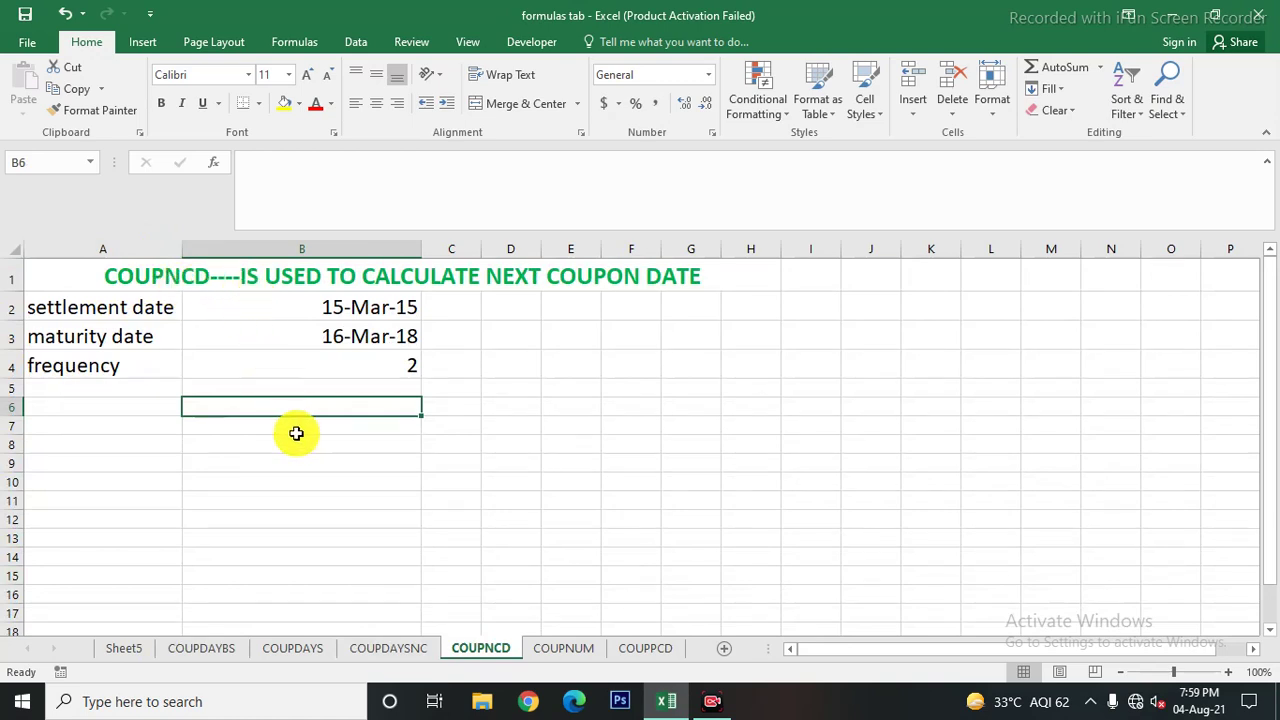
# Enter =COUPNCD(B2,B3,B4) in B6 for the next coupon date
pyautogui.write('=')
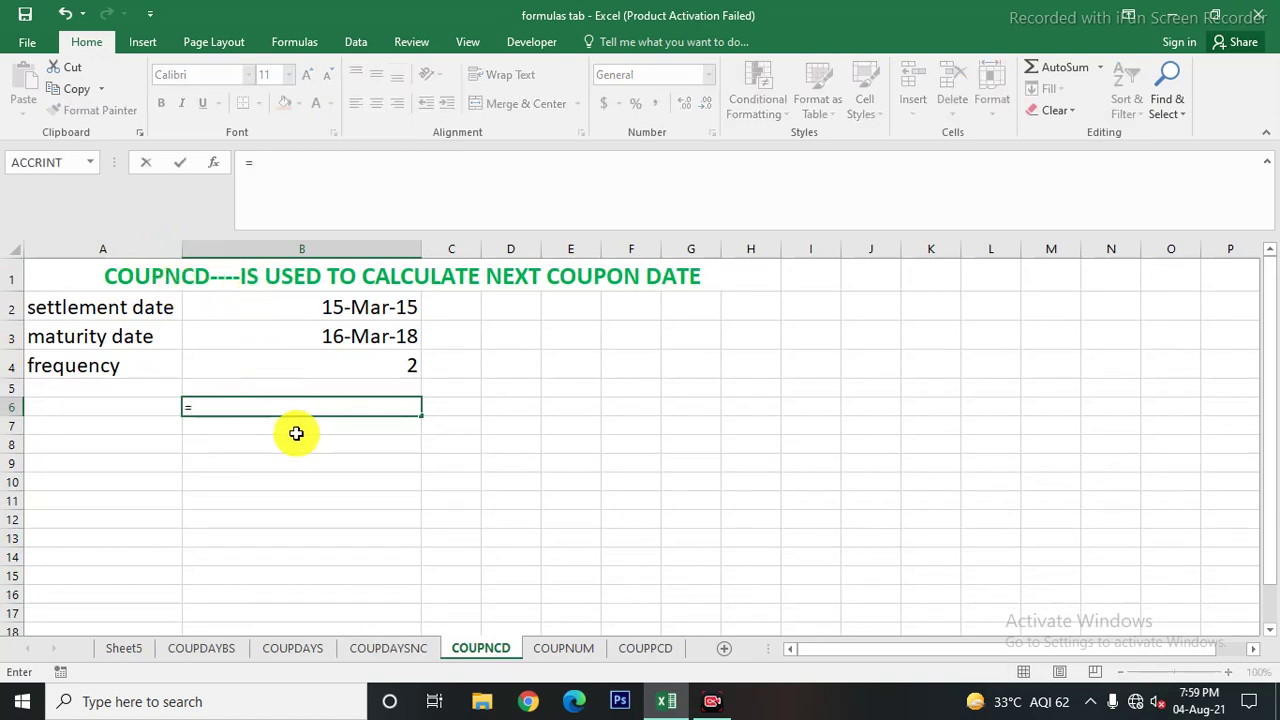
pyautogui.write('coup')
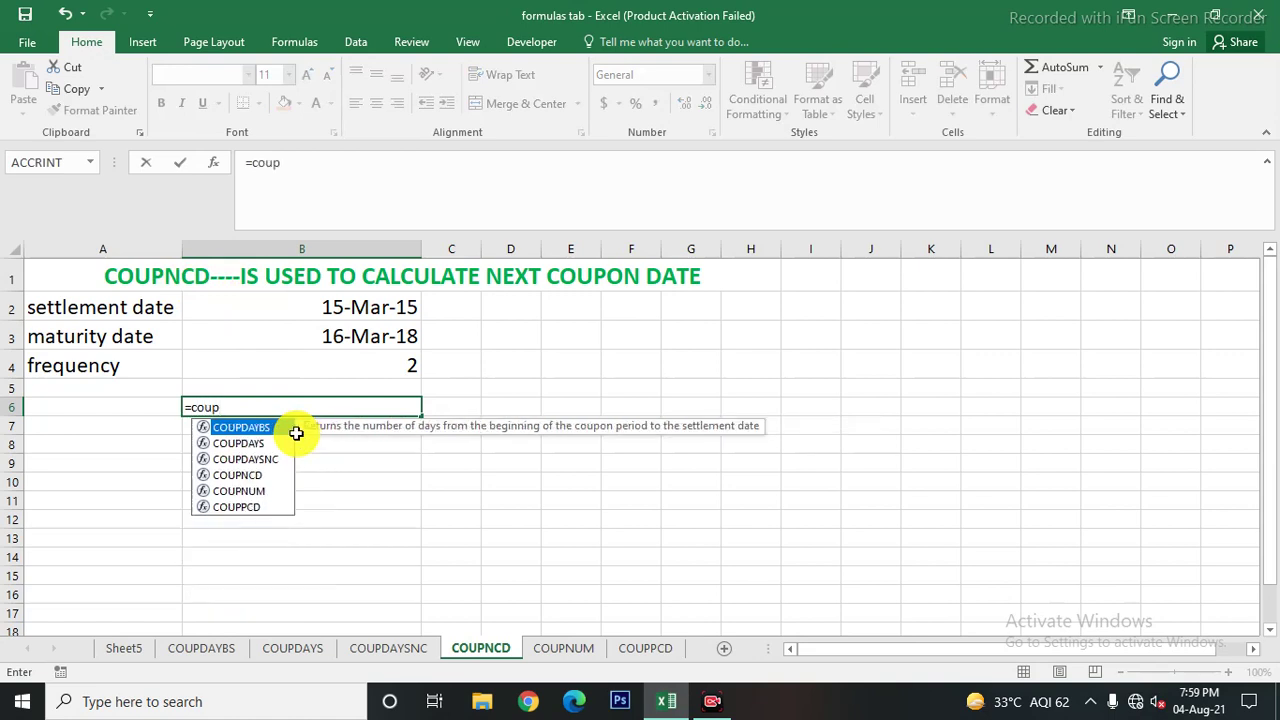
pyautogui.write('ncd')
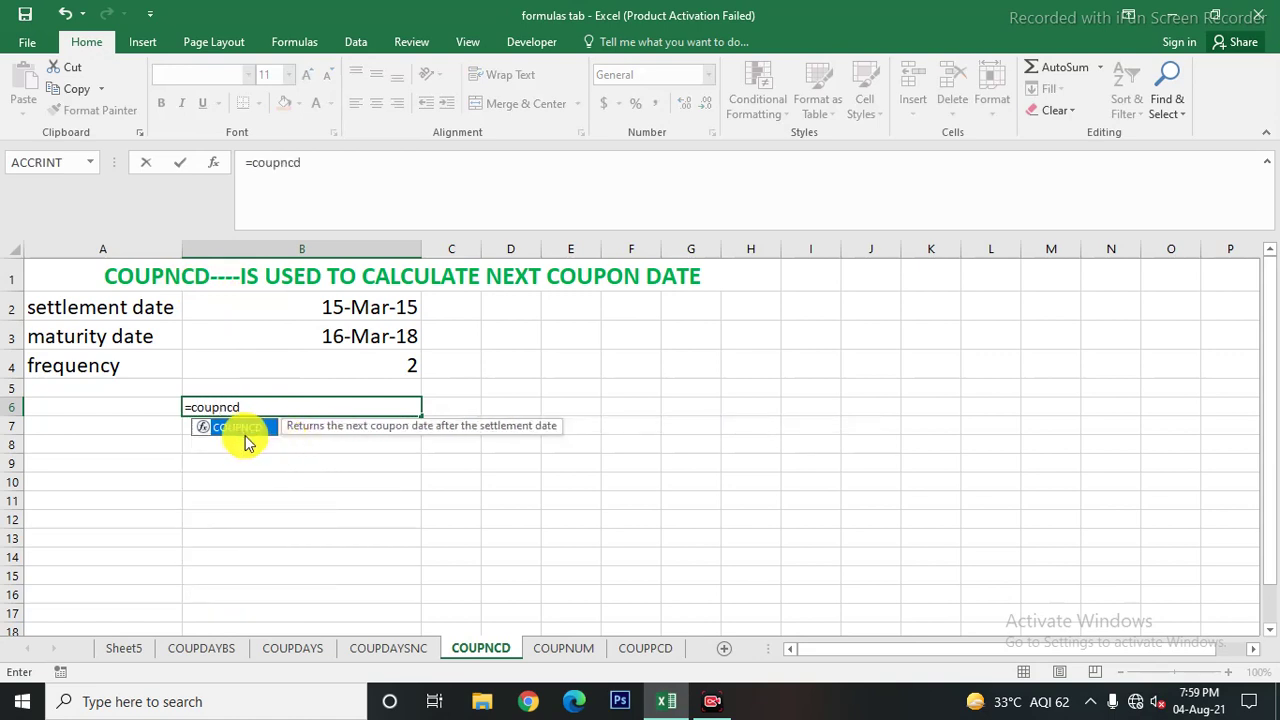
pyautogui.doubleClick(240, 428)
pyautogui.click(344, 305)
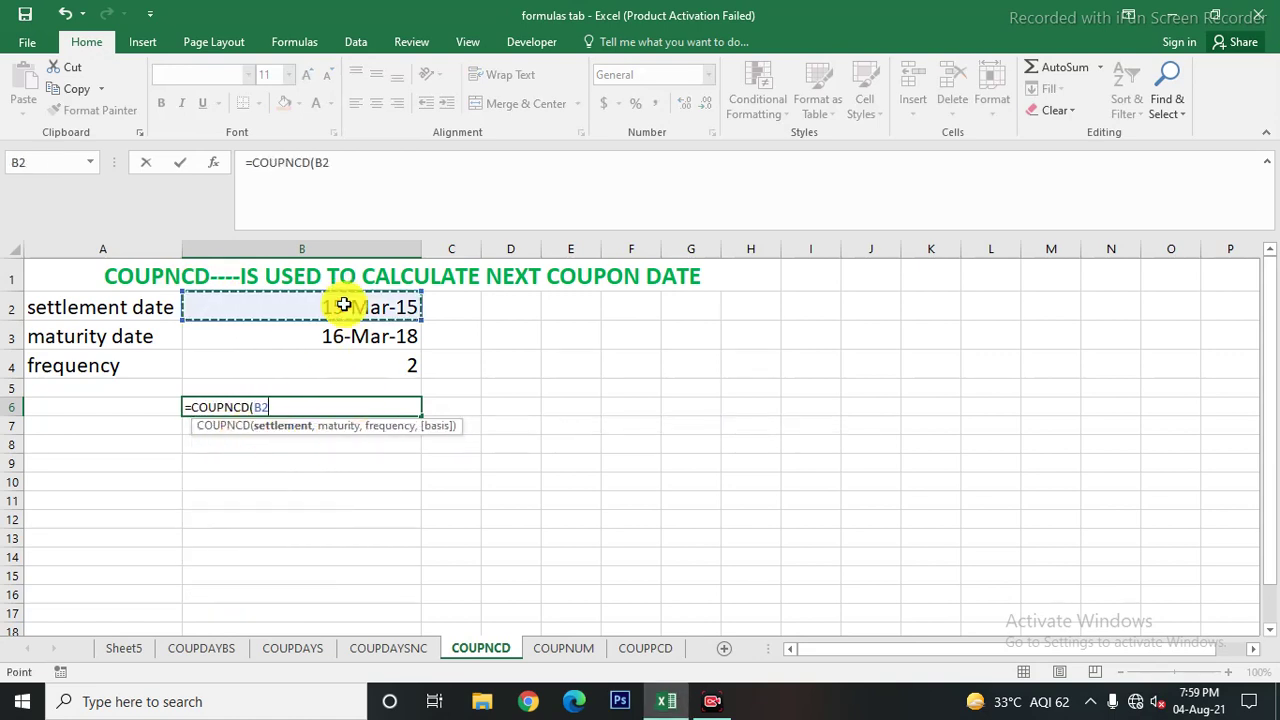
pyautogui.write(',')
pyautogui.click(347, 335)
pyautogui.write(',')
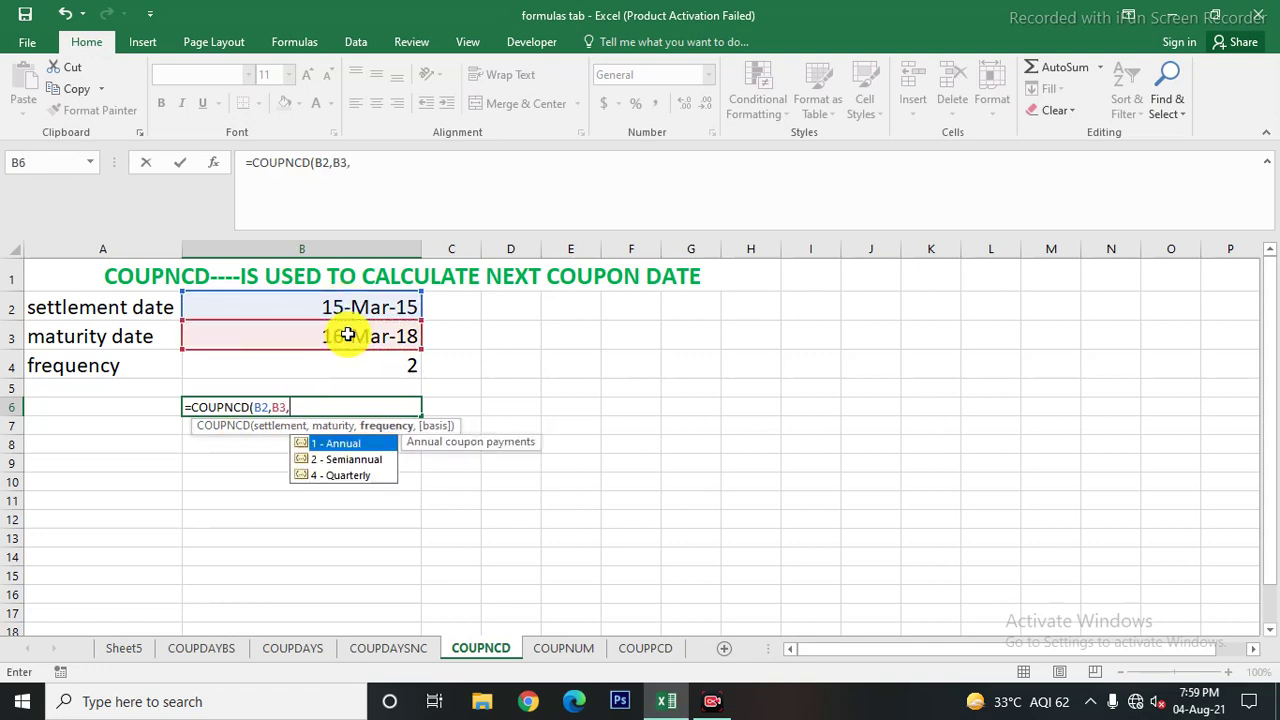
pyautogui.click(366, 366)
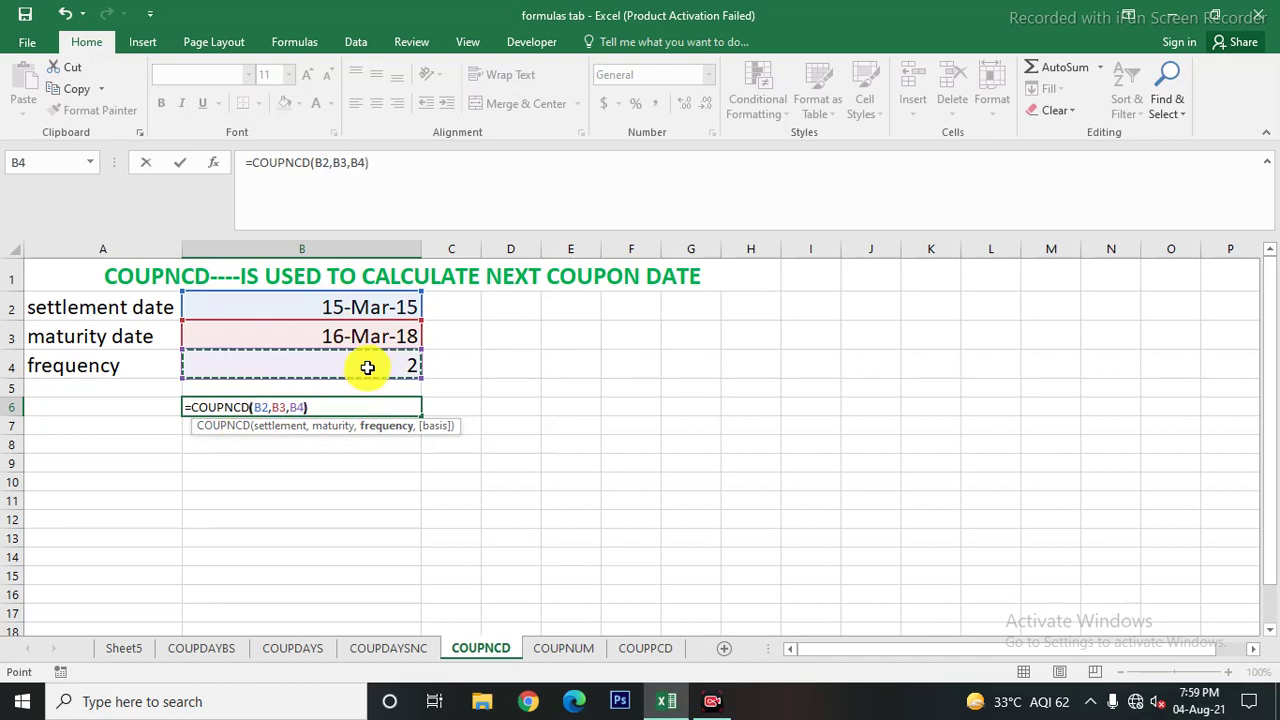
pyautogui.press('Return')
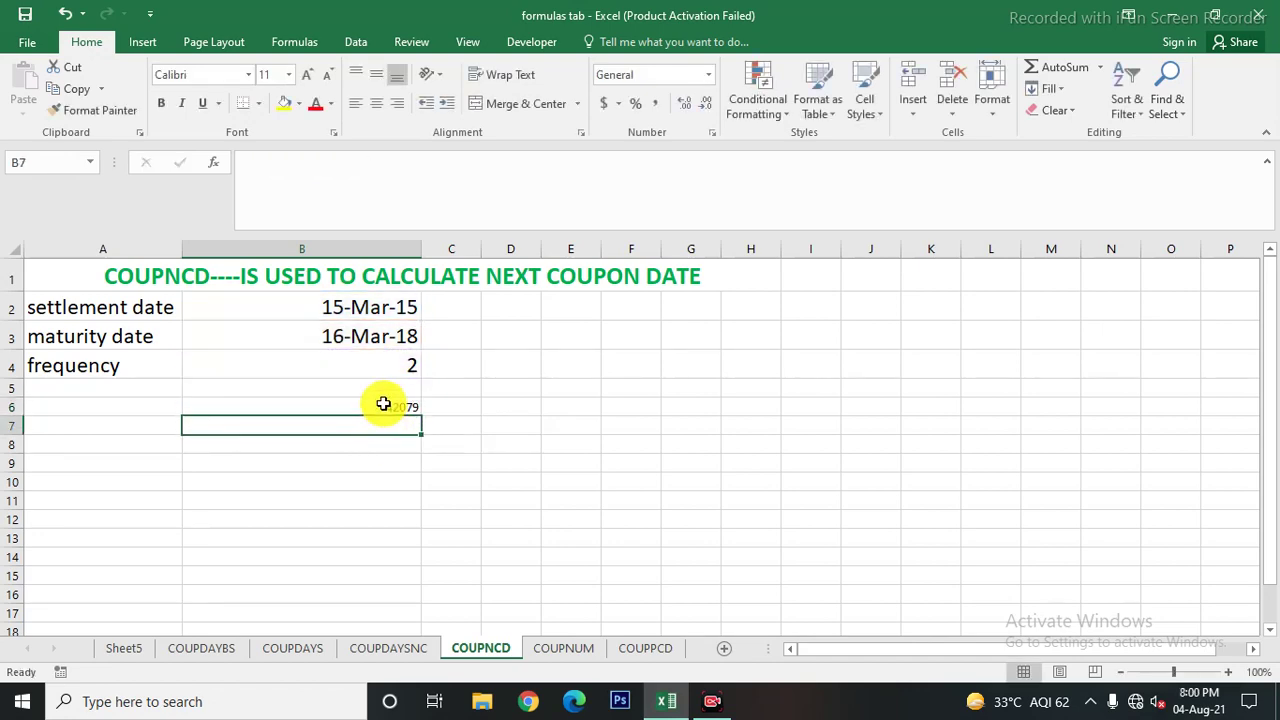
# Format B6 as a 14-Mar-12 style date, showing 16-Mar-15
pyautogui.click(380, 405)
pyautogui.rightClick(383, 405)
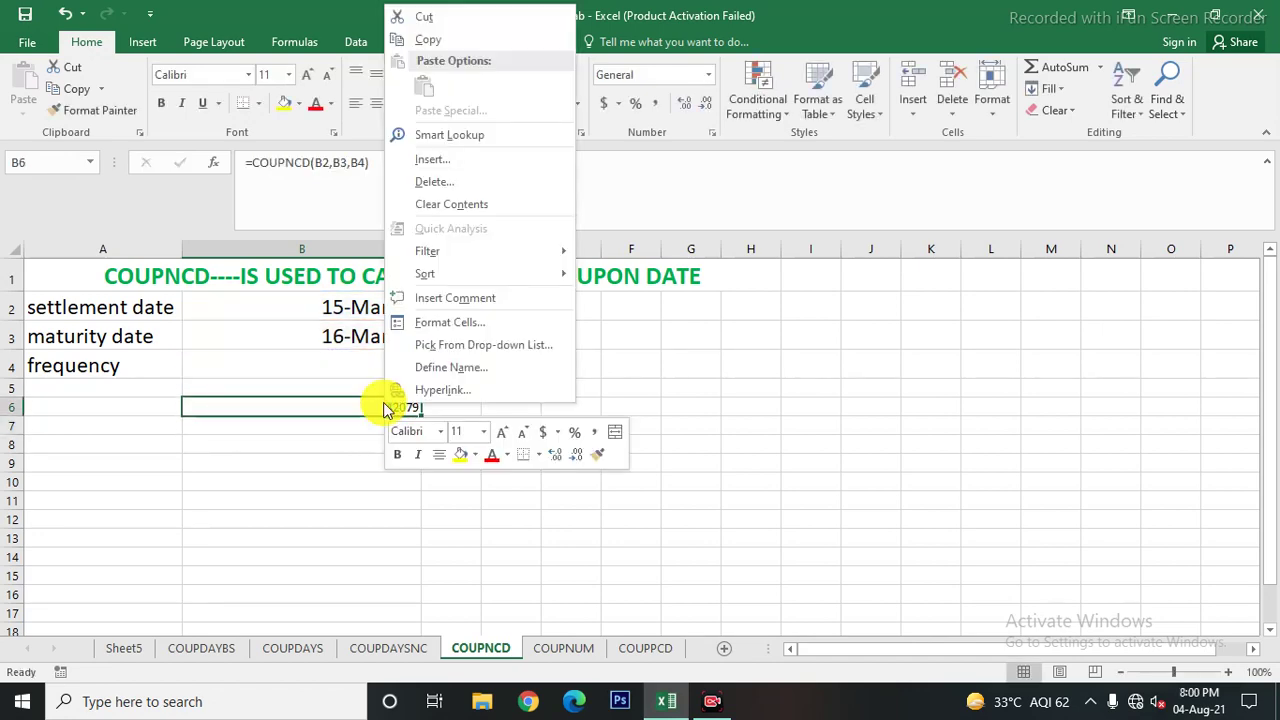
pyautogui.click(430, 322)
pyautogui.click(215, 228)
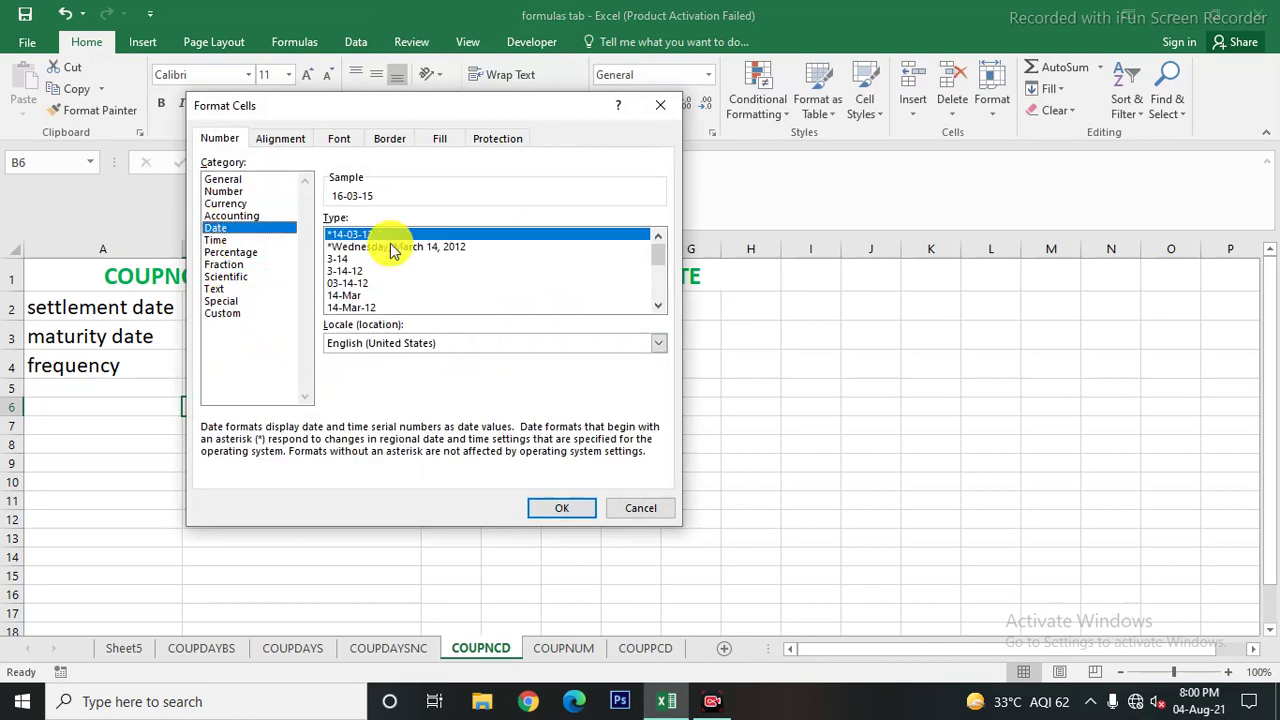
pyautogui.click(365, 307)
pyautogui.click(572, 509)
pyautogui.click(662, 513)
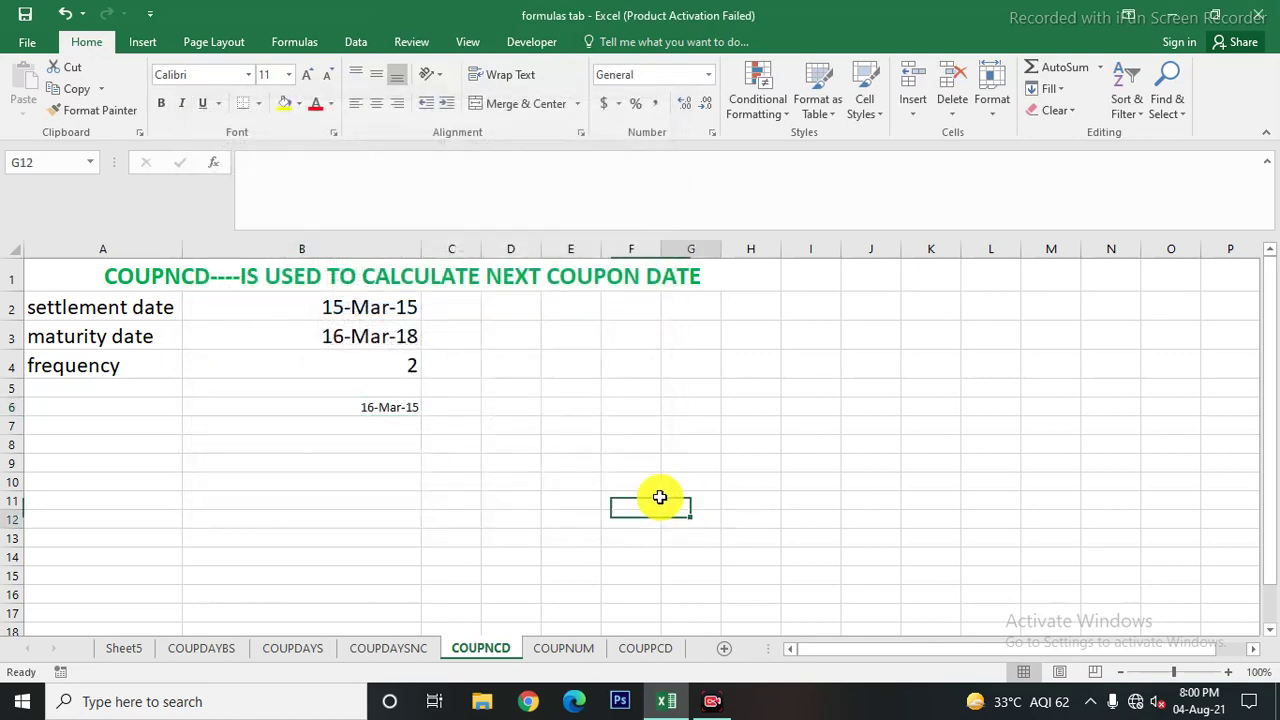
# Enlarge the 16-Mar-15 date in B6 three font steps
pyautogui.click(371, 405)
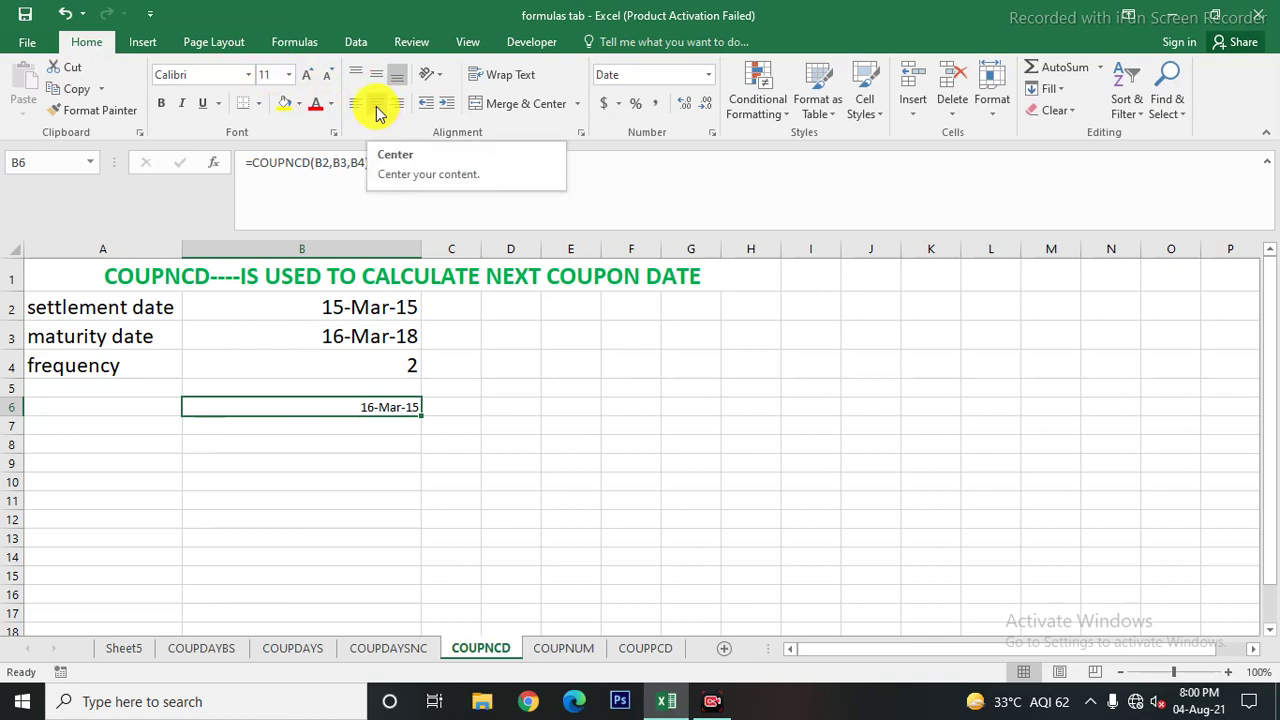
pyautogui.click(306, 75)
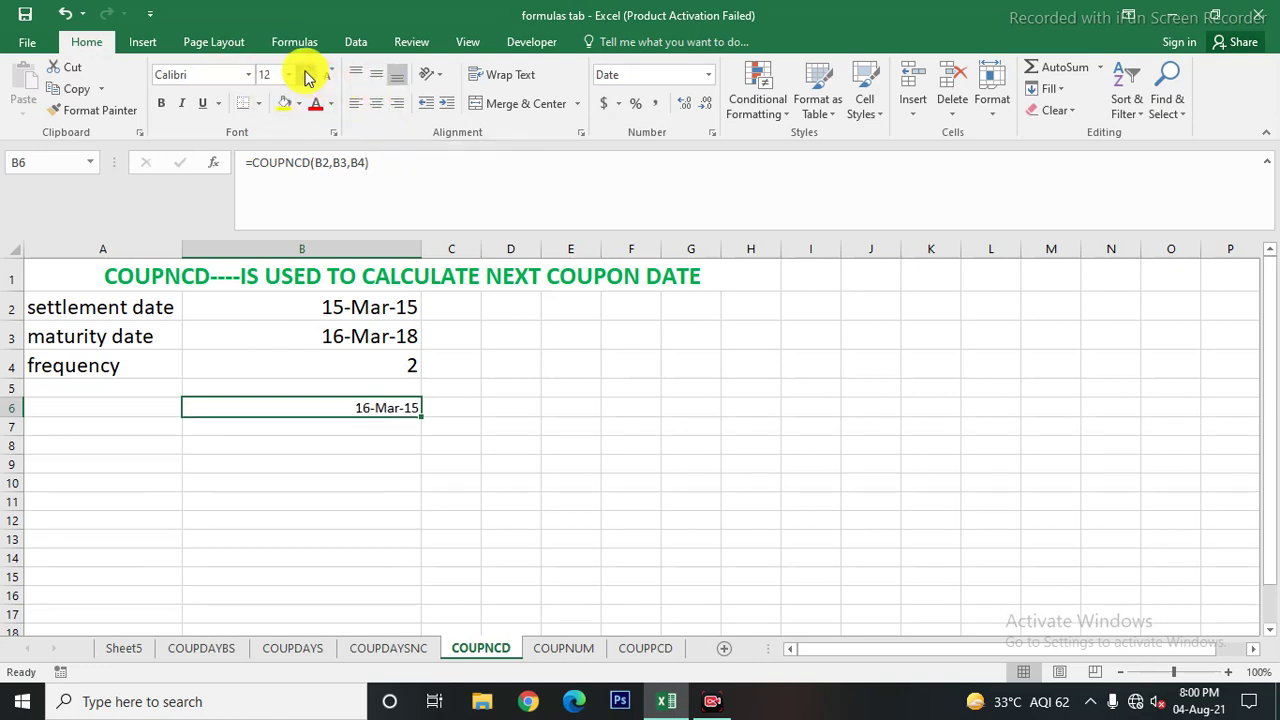
pyautogui.click(306, 75)
pyautogui.click(306, 75)
pyautogui.click(306, 75)
pyautogui.click(306, 75)
pyautogui.click(306, 75)
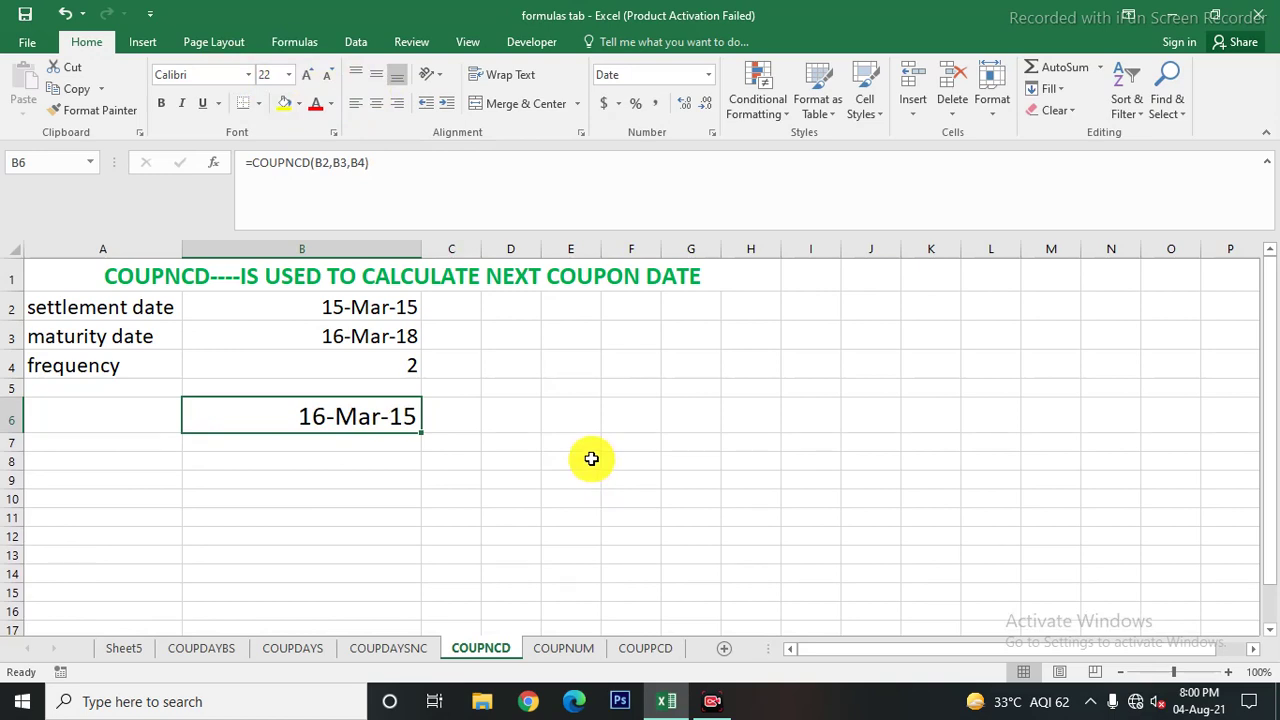
pyautogui.click(591, 459)
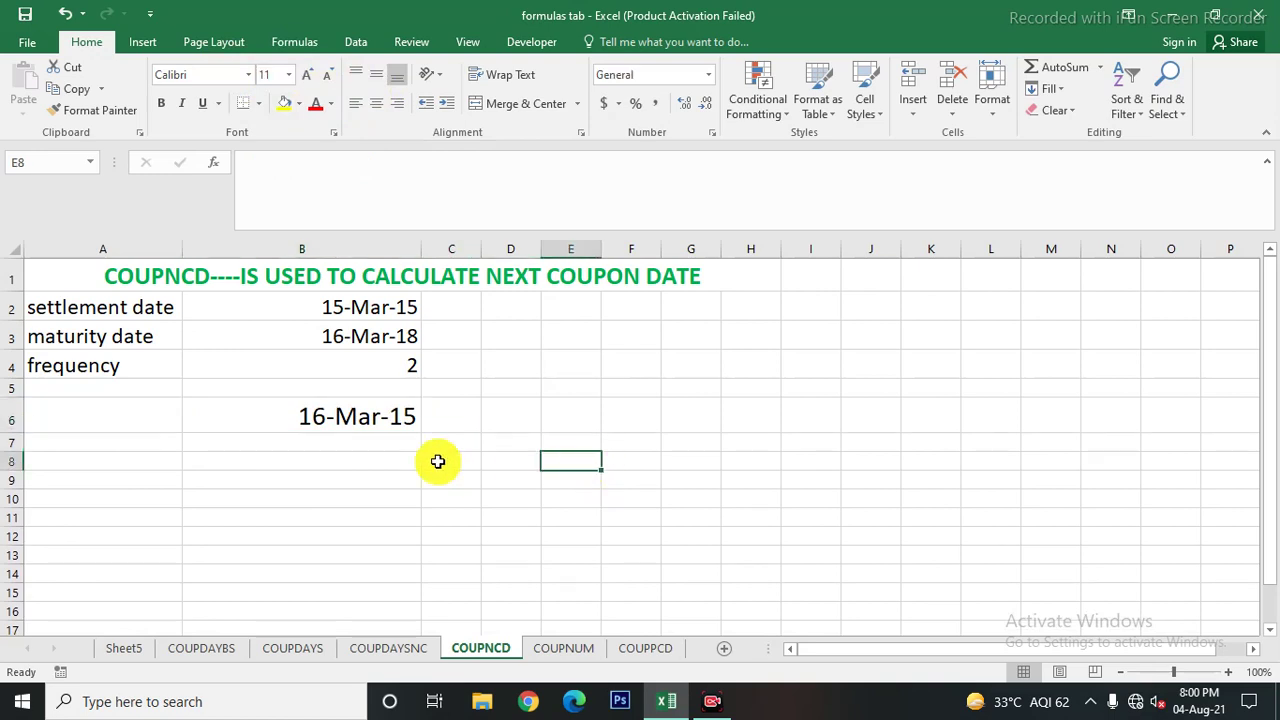
pyautogui.click(382, 422)
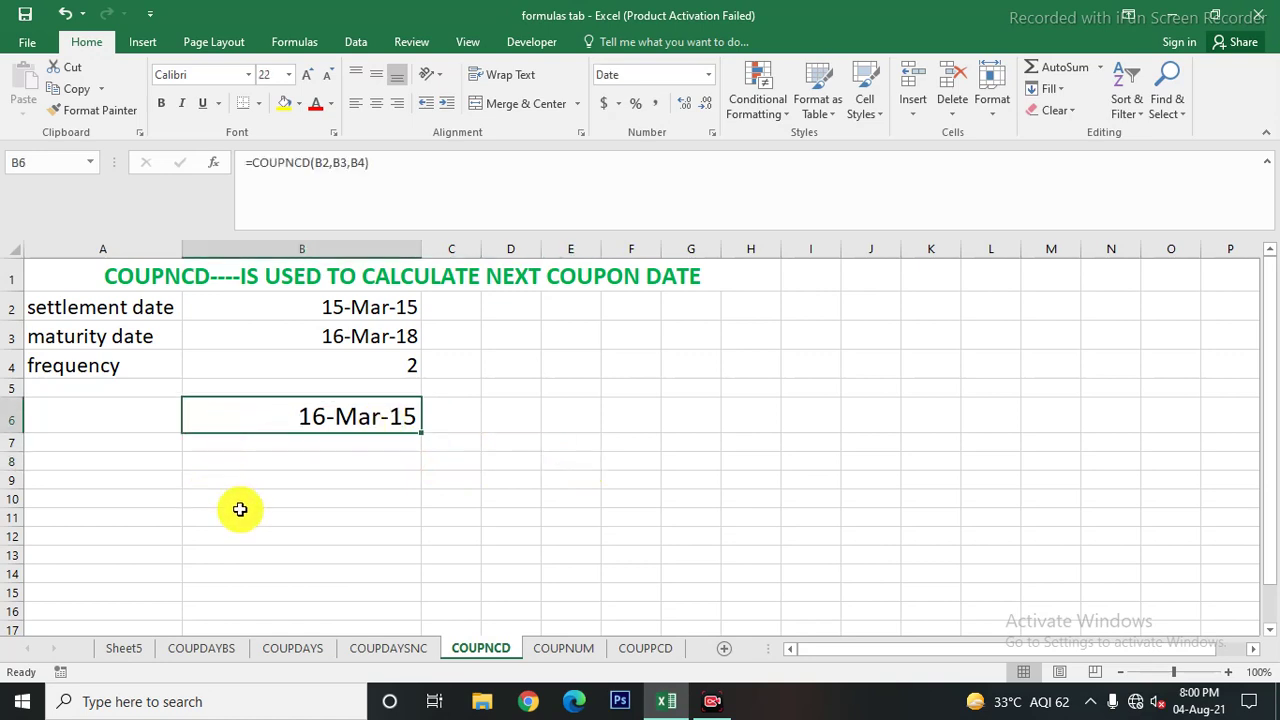
pyautogui.click(395, 539)
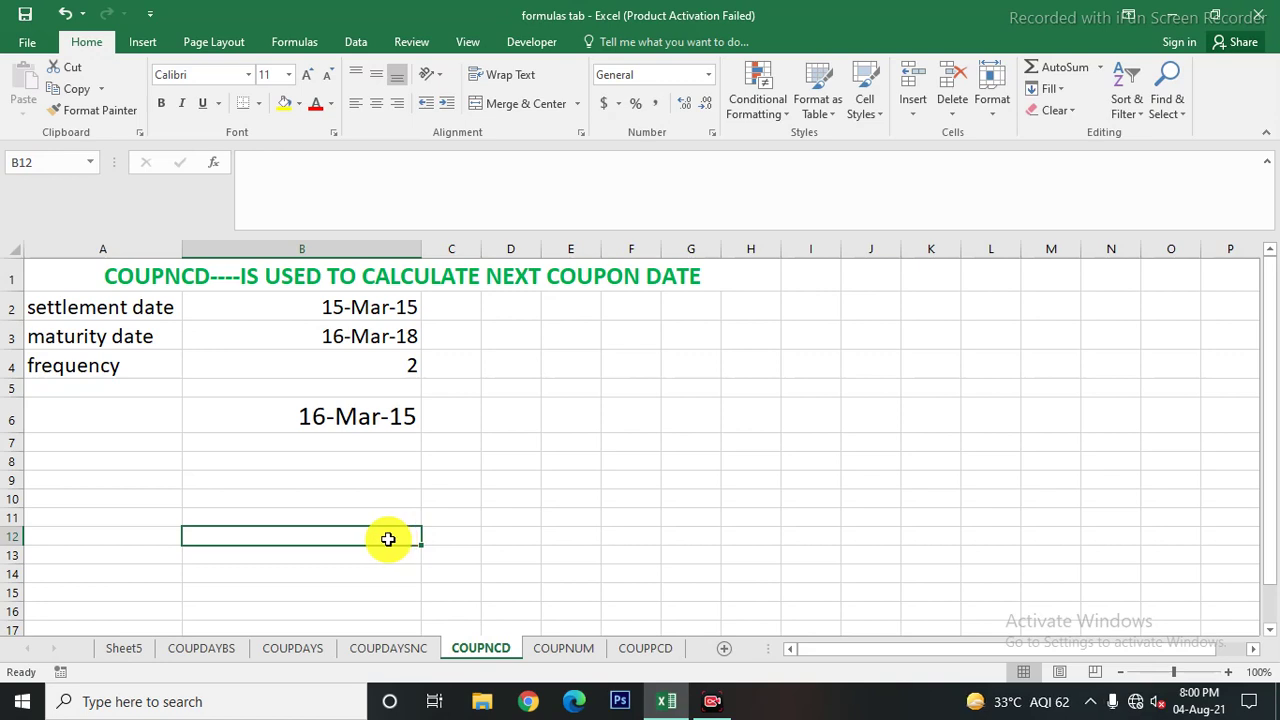
# Review B6's COUPNCD formula and the B2 settlement date, then go to the COUPPCD sheet
pyautogui.click(368, 426)
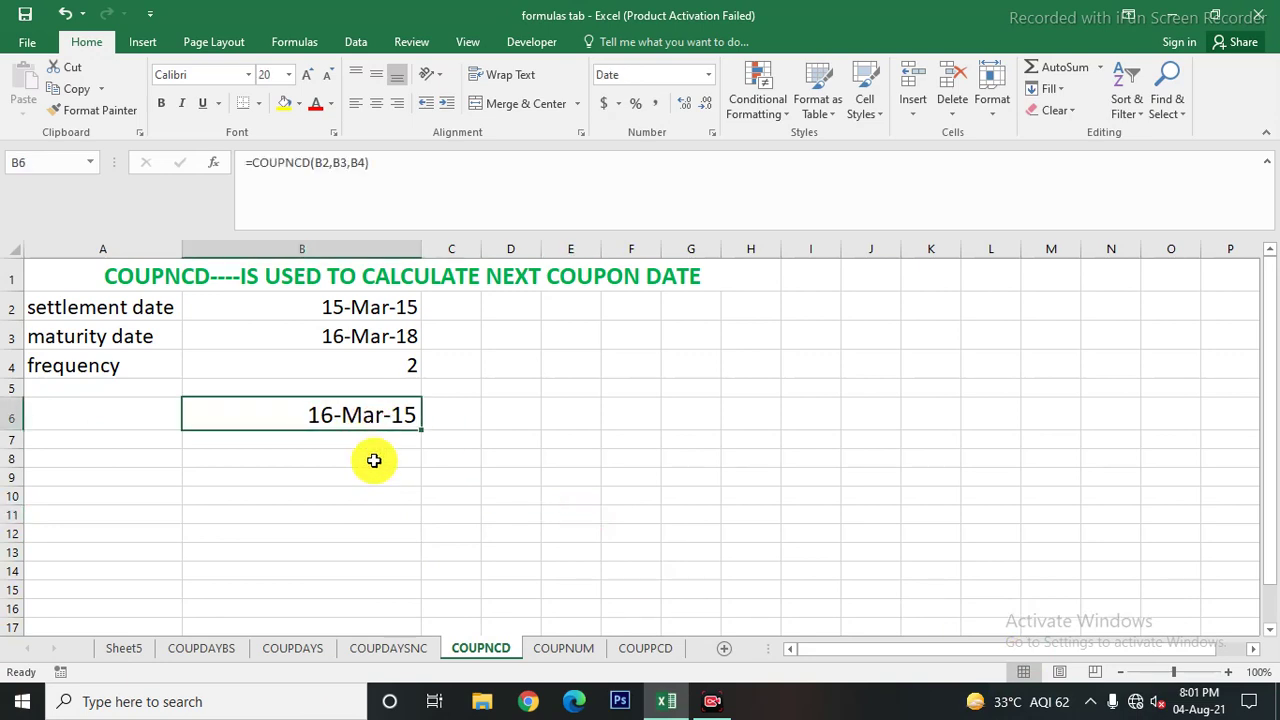
pyautogui.click(334, 305)
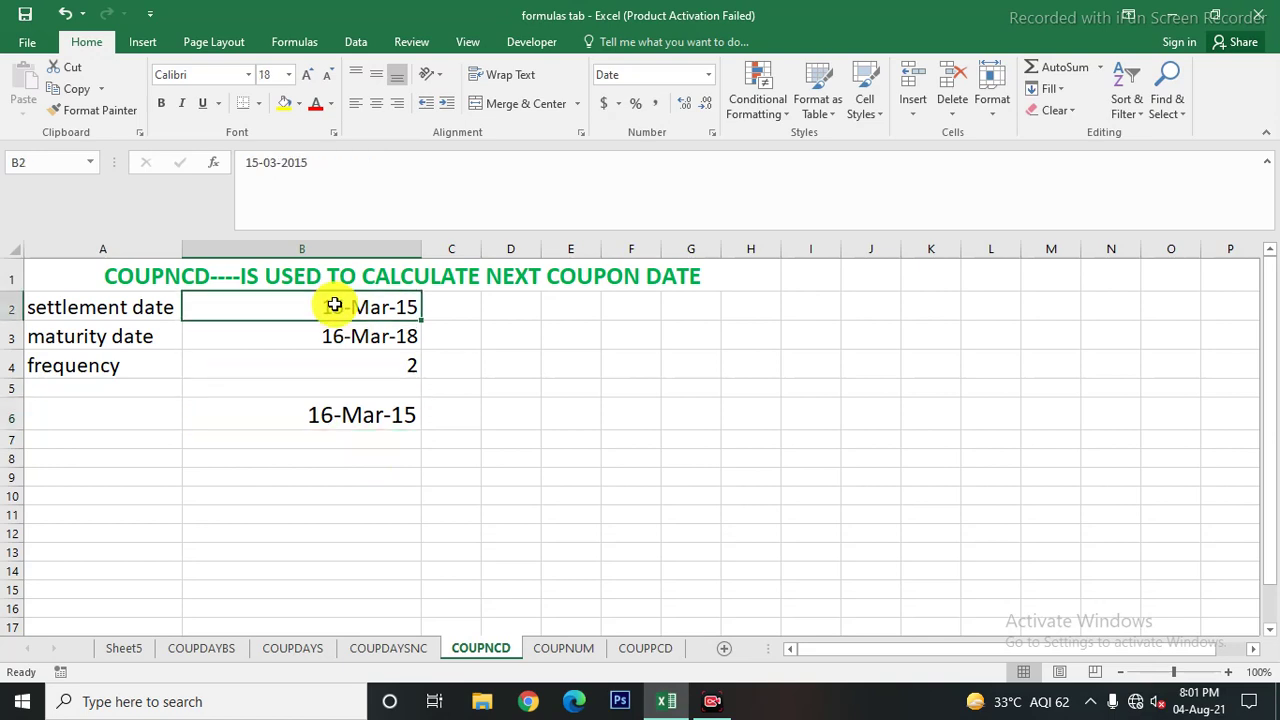
pyautogui.click(340, 419)
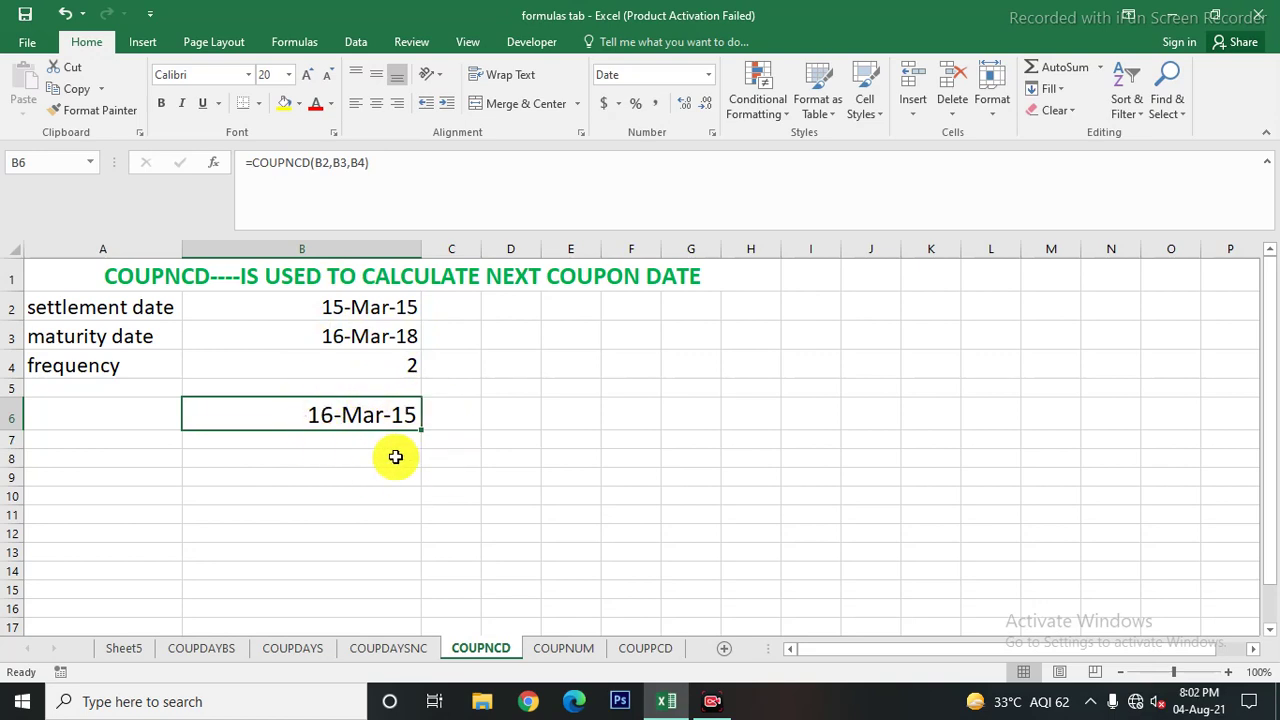
pyautogui.click(651, 655)
# Compare the COUPPCD settlement date and 16-Sep-14 result with the COUPNCD sheet
pyautogui.click(400, 308)
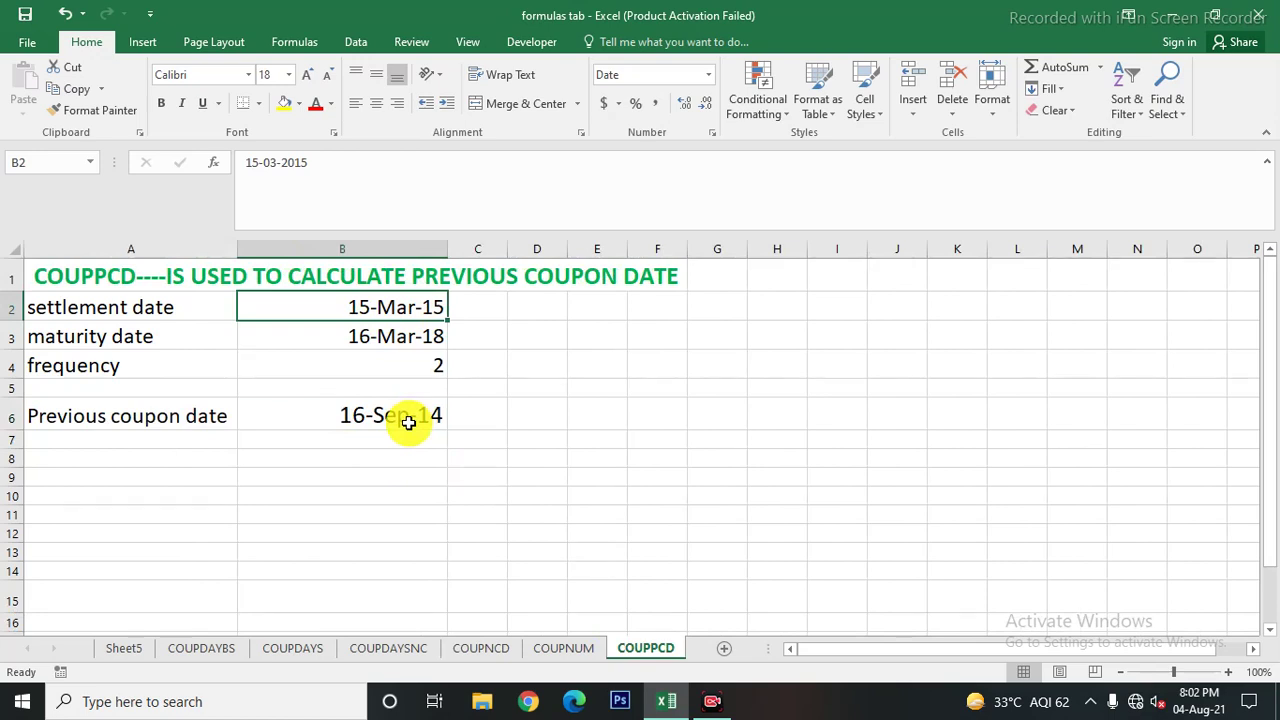
pyautogui.press('Down')
pyautogui.press('Down')
pyautogui.press('Down')
pyautogui.press('Down')
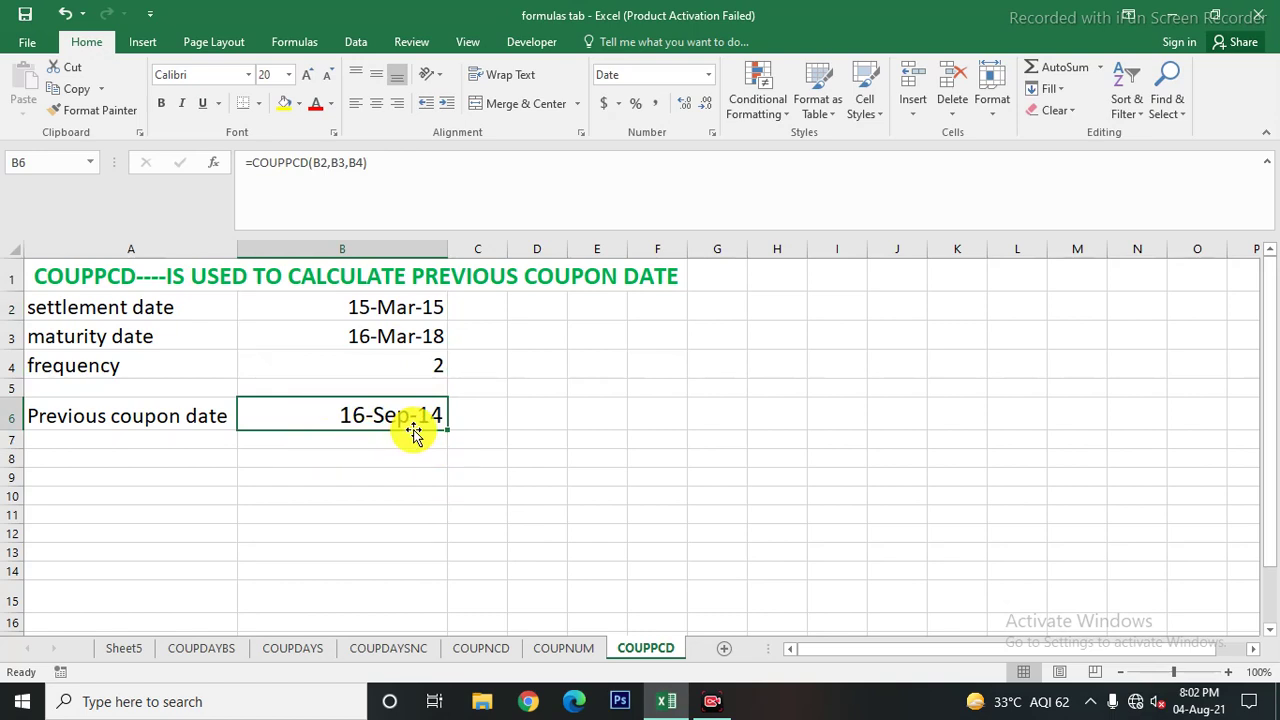
pyautogui.click(482, 648)
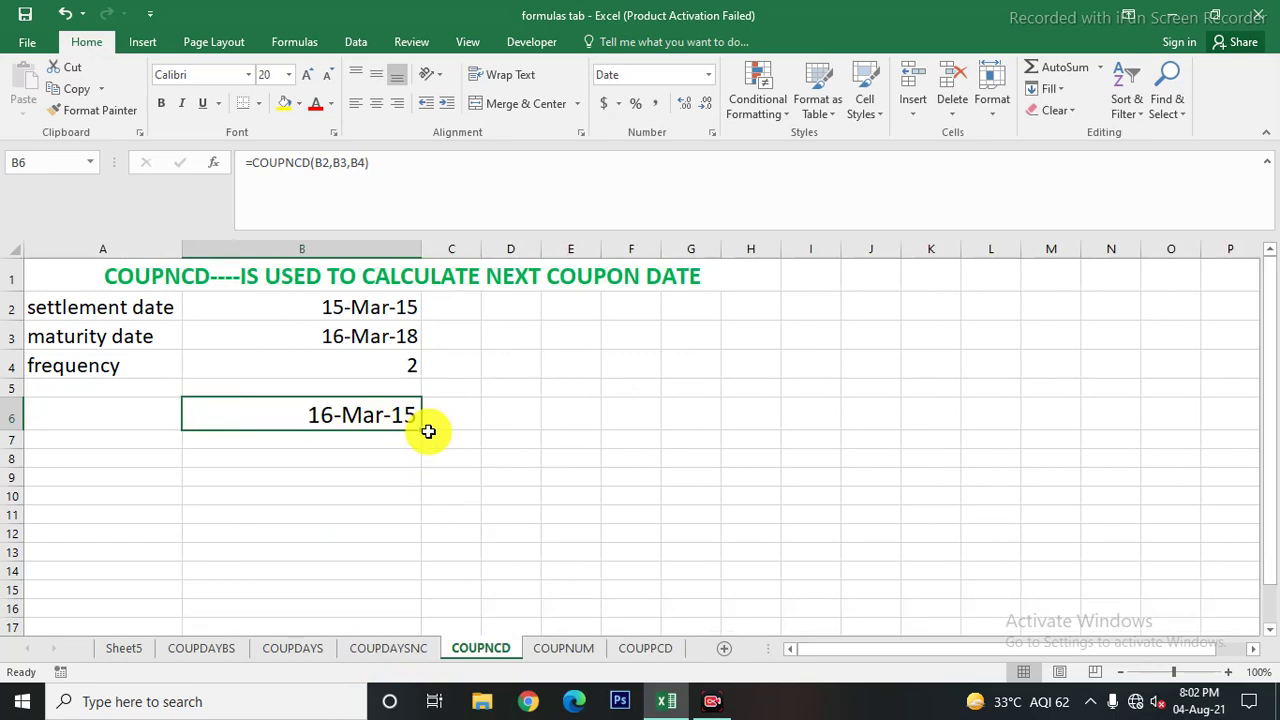
pyautogui.click(645, 648)
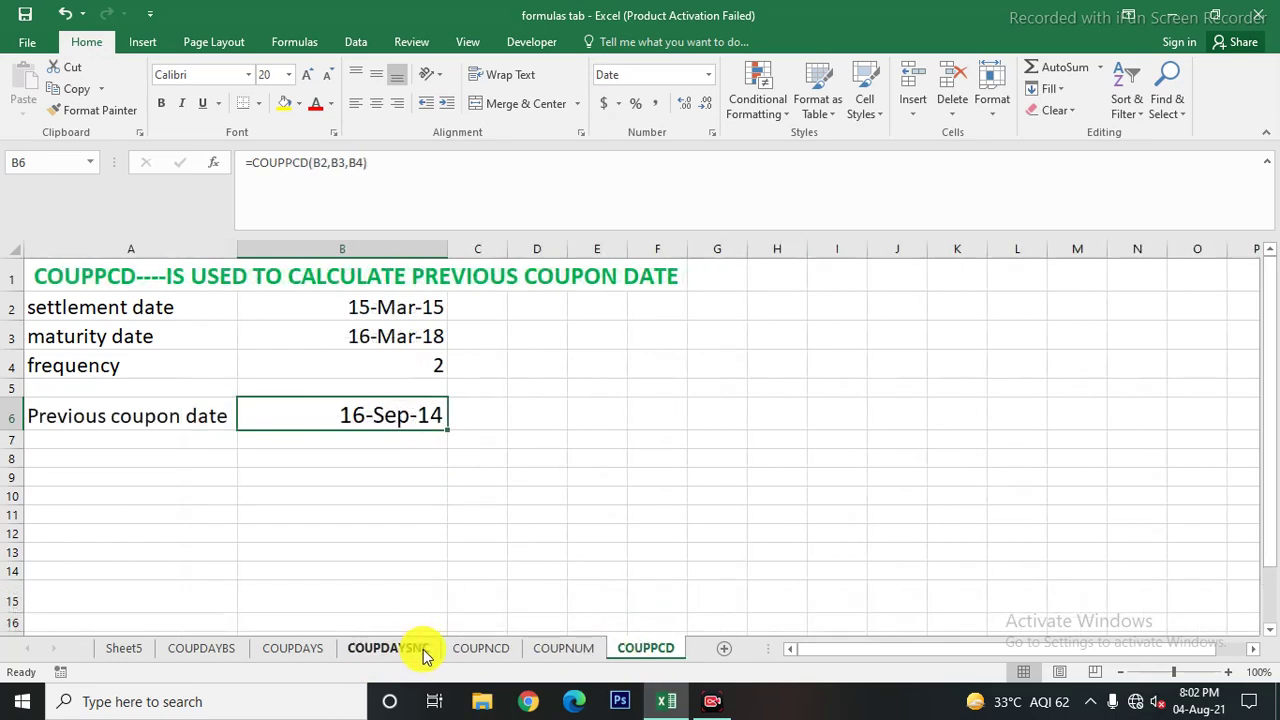
pyautogui.click(471, 648)
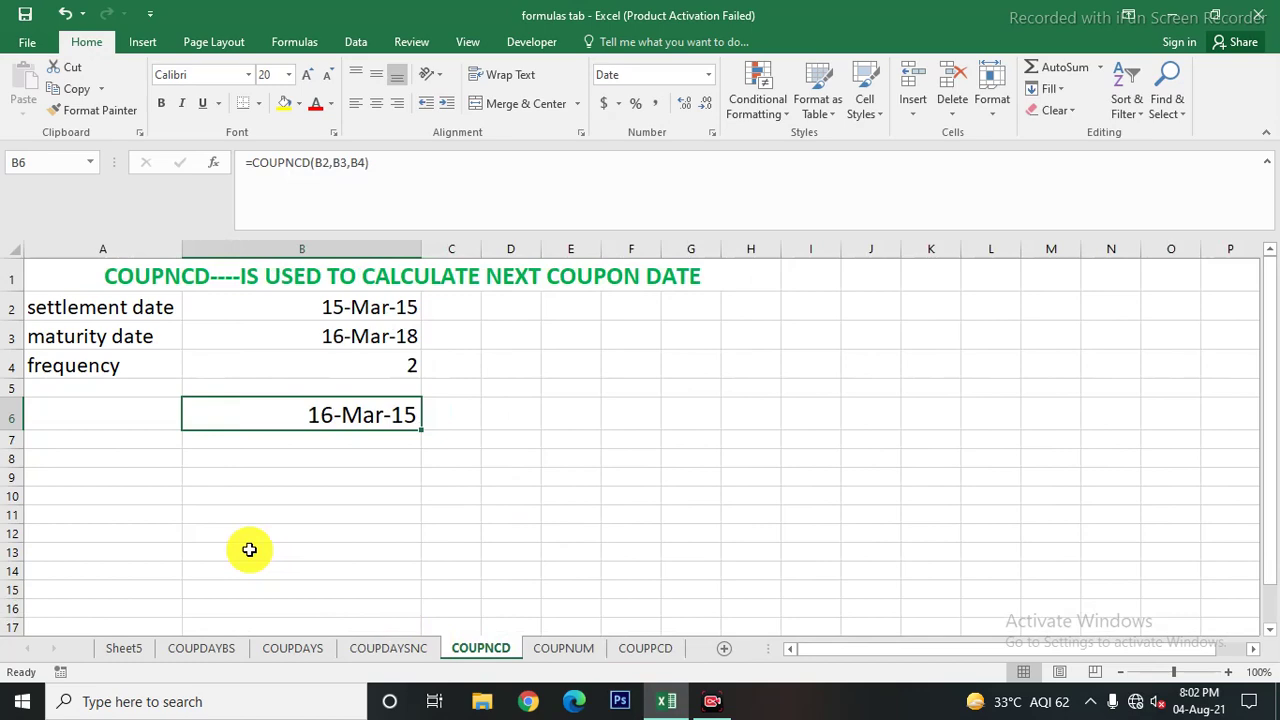
pyautogui.click(383, 498)
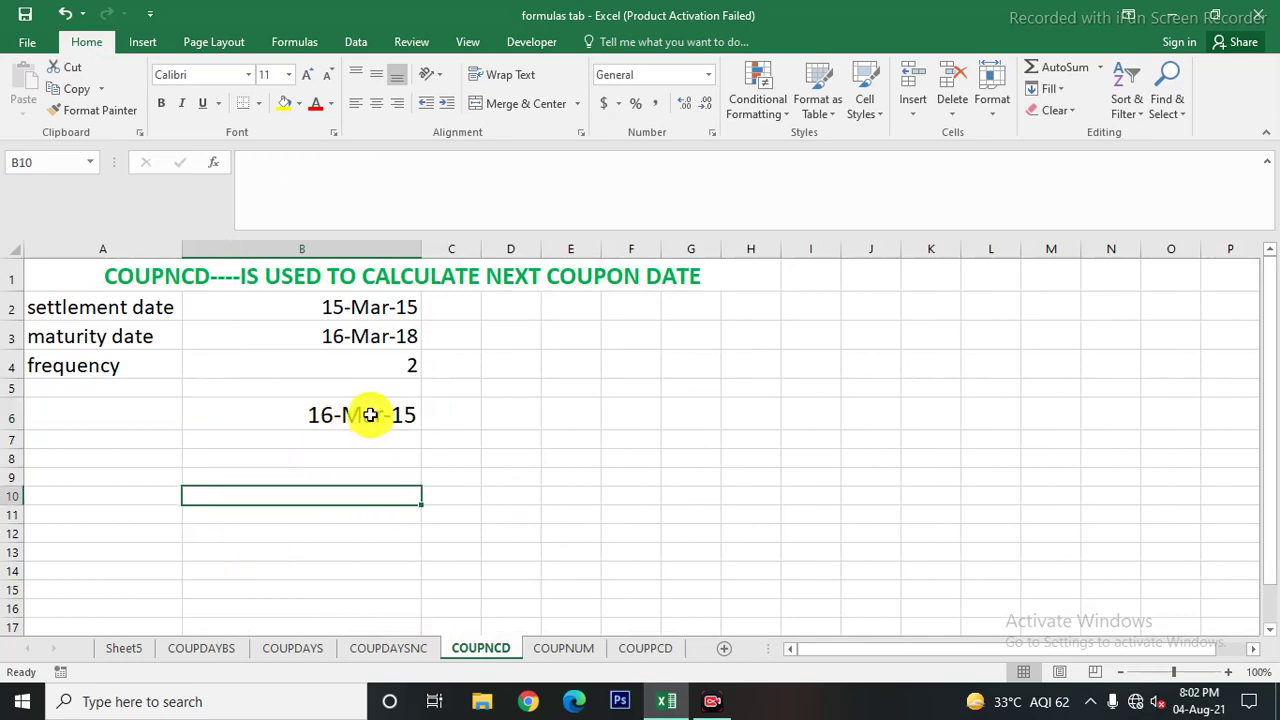
# Check the COUPDAYSNC settlement date against the COUPNCD result, ending on COUPDAYSNC
pyautogui.click(398, 649)
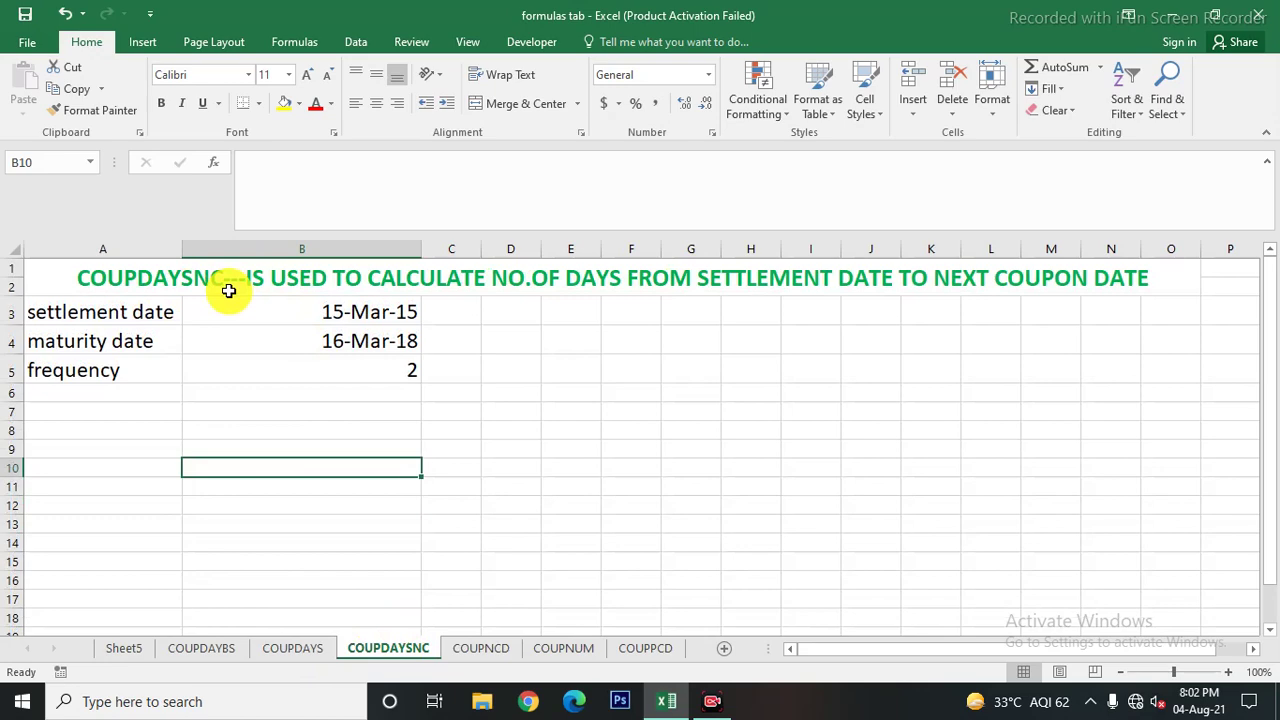
pyautogui.click(370, 310)
pyautogui.click(490, 650)
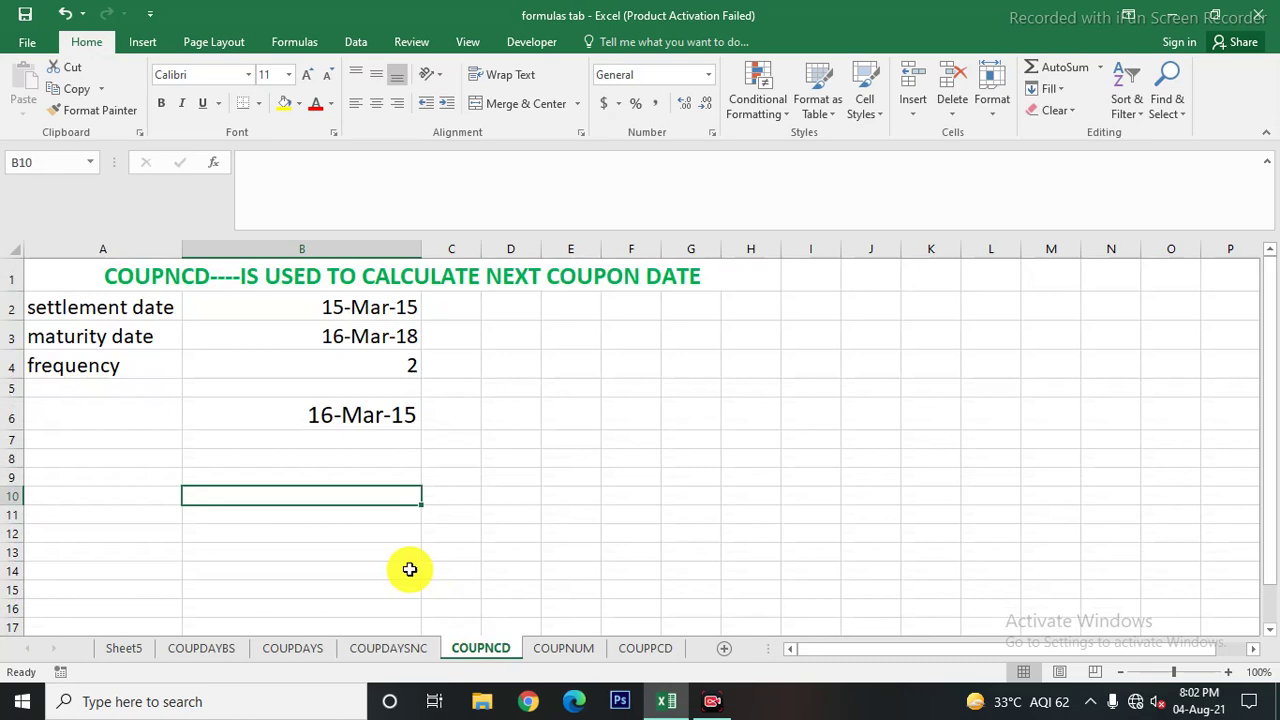
pyautogui.click(335, 420)
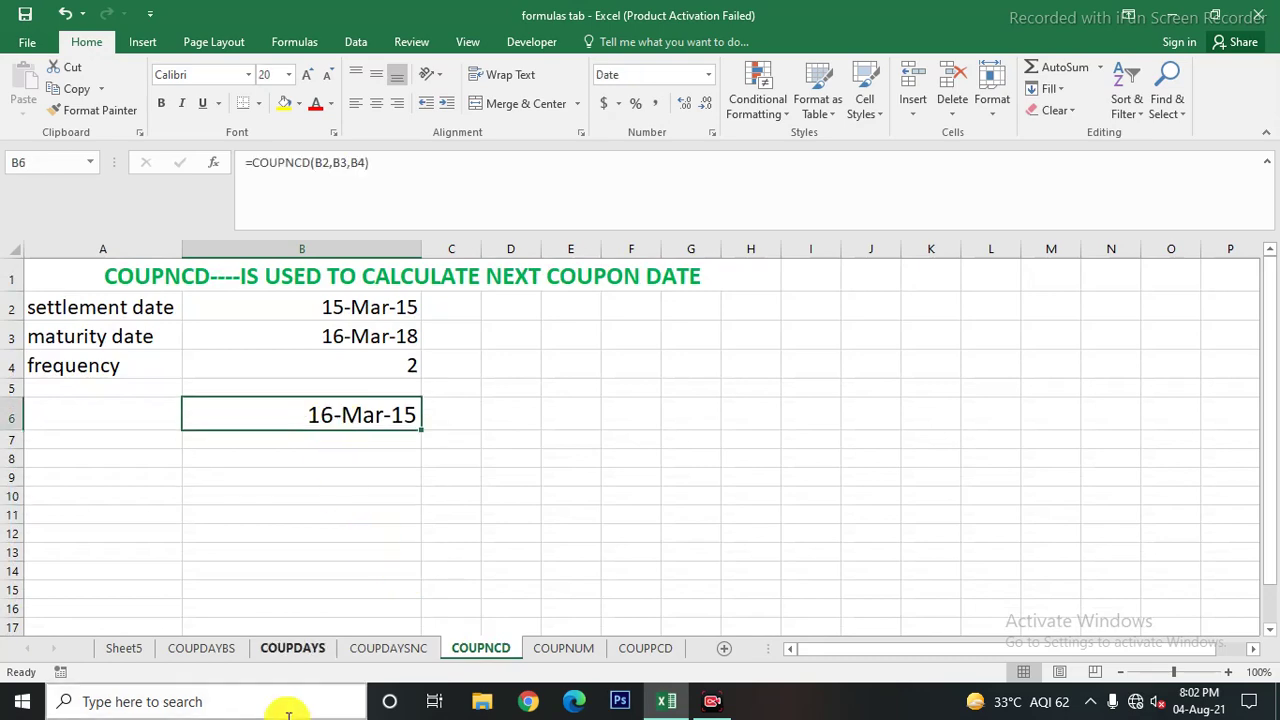
pyautogui.click(374, 652)
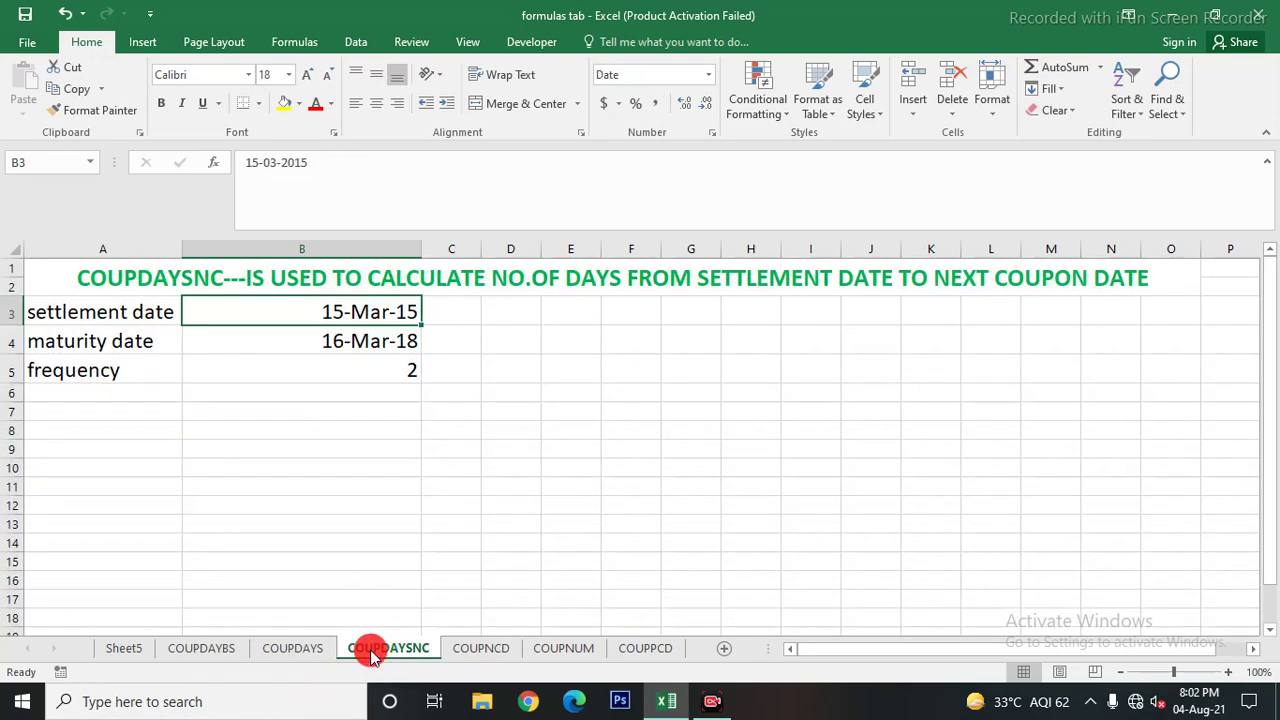
# Build =COUPDAYSNC(B3,B4,B5) in B7 from autocomplete, removing a stray comma, returning 1
pyautogui.click(105, 430)
pyautogui.click(263, 417)
pyautogui.write('=c')
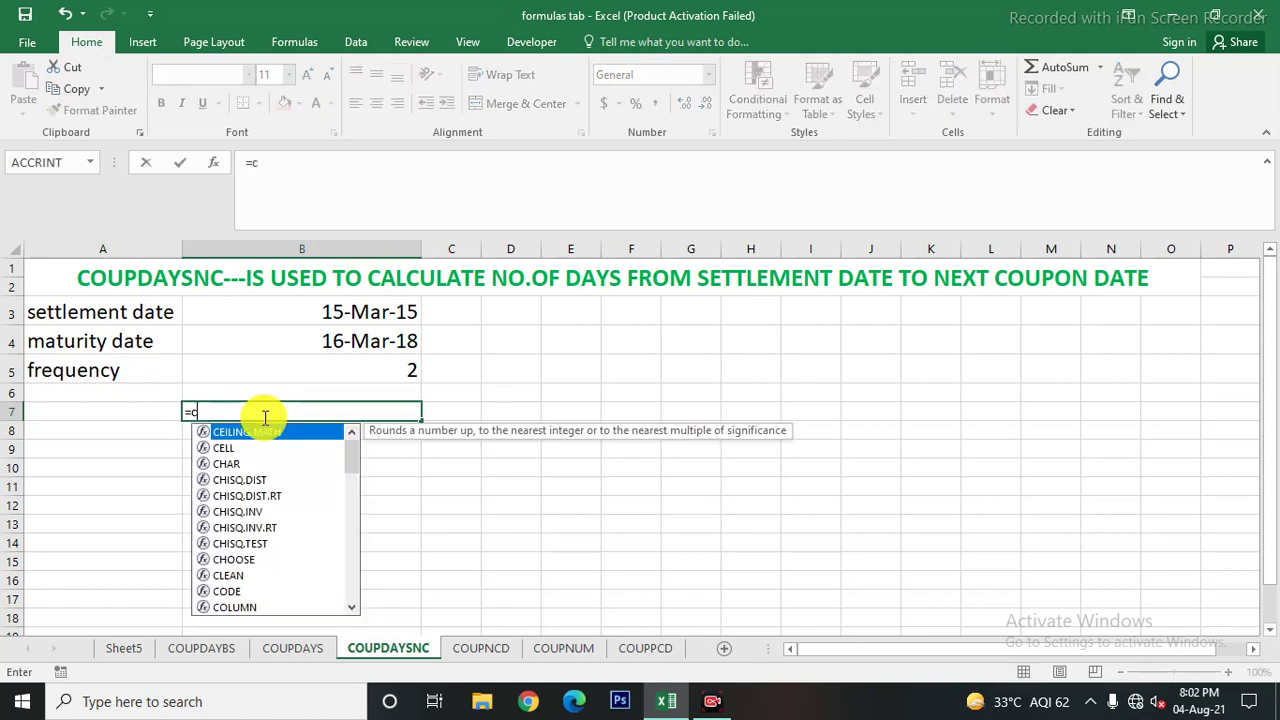
pyautogui.write('oup')
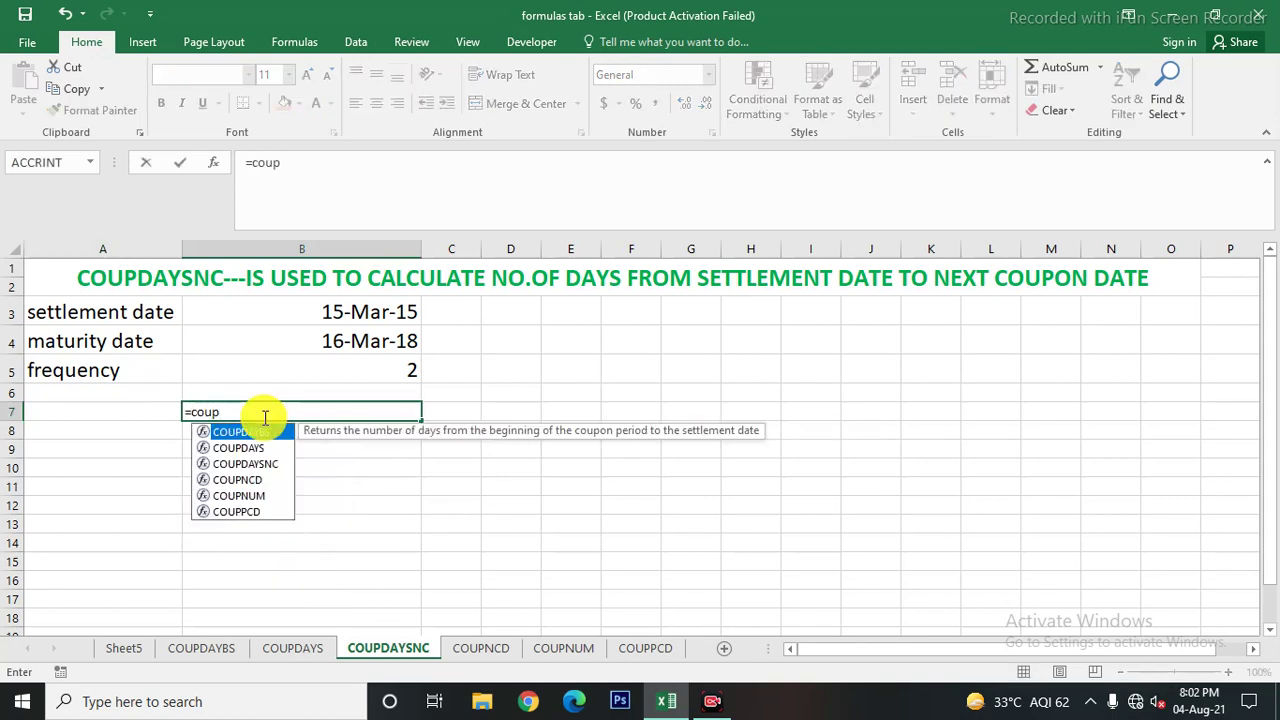
pyautogui.write('day')
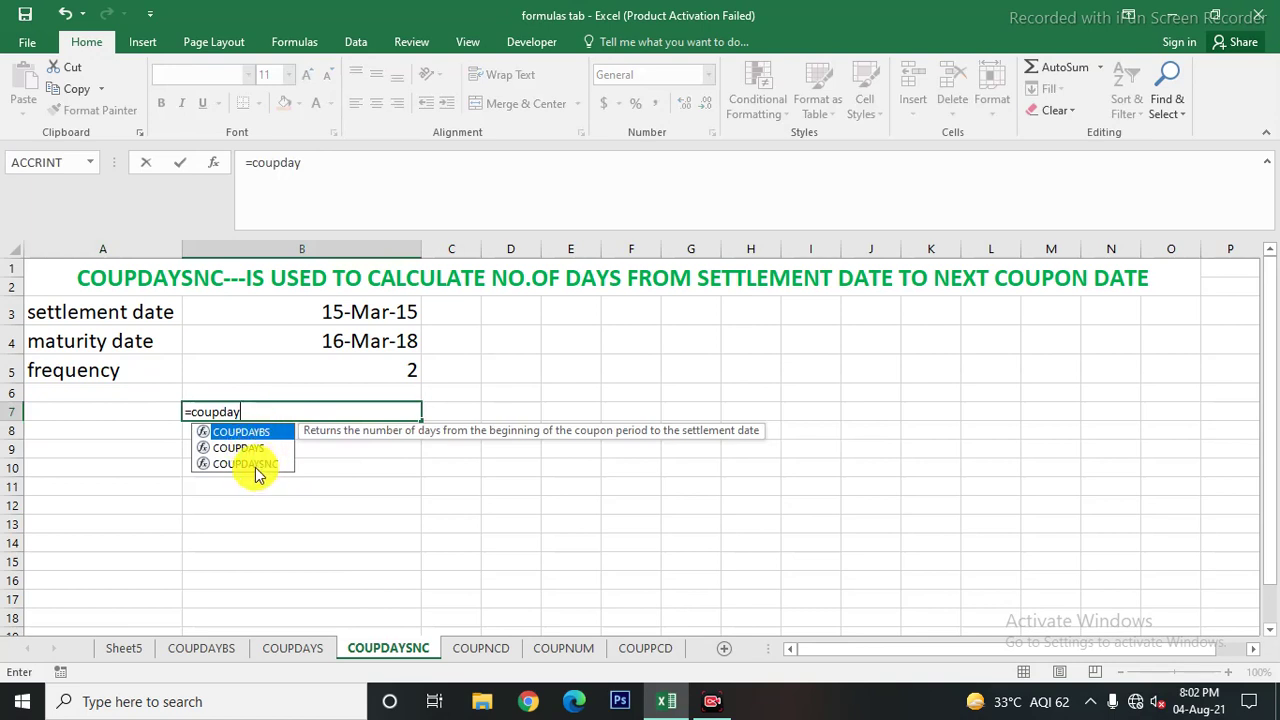
pyautogui.doubleClick(255, 464)
pyautogui.click(374, 311)
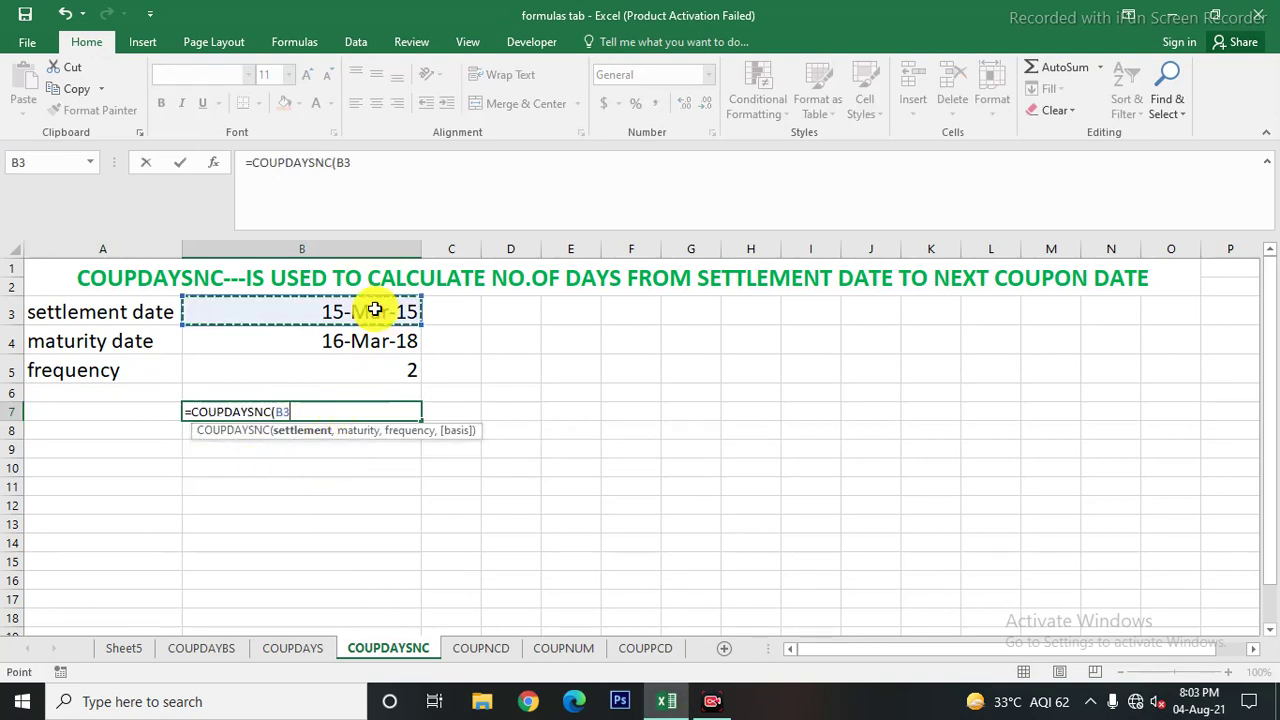
pyautogui.write(',')
pyautogui.click(355, 341)
pyautogui.write(',')
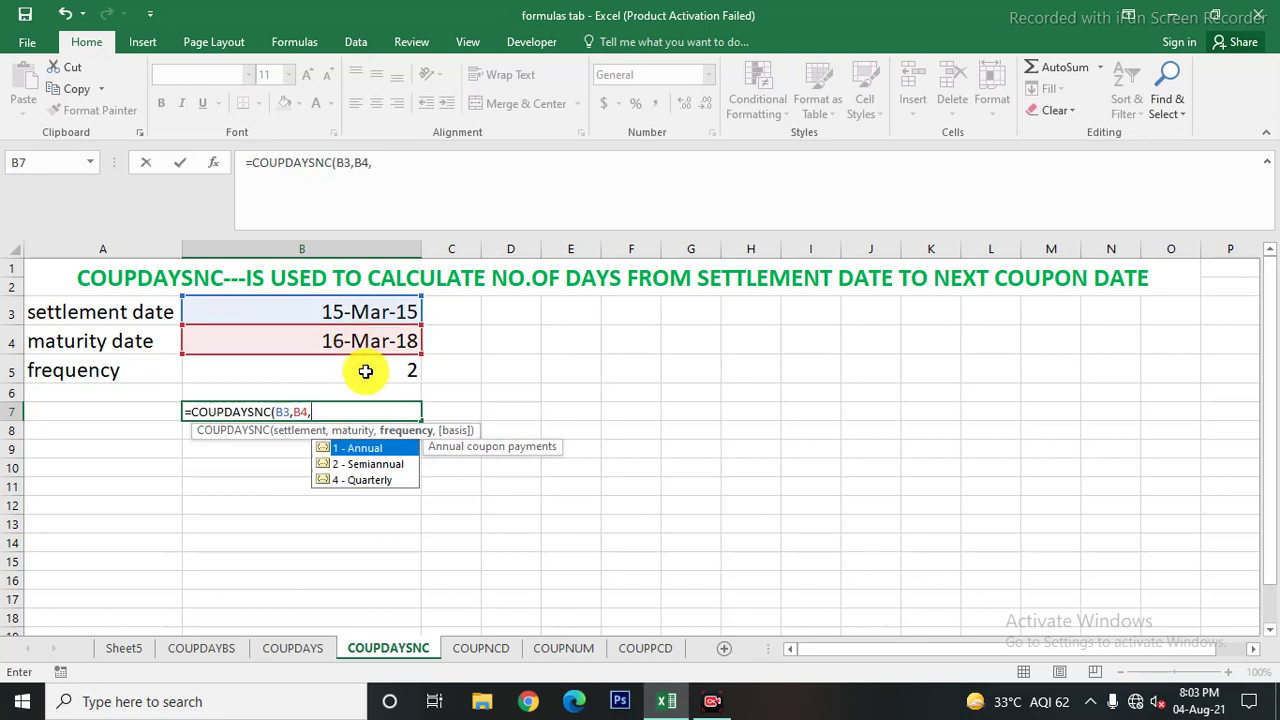
pyautogui.click(366, 371)
pyautogui.write(',')
pyautogui.press('BackSpace')
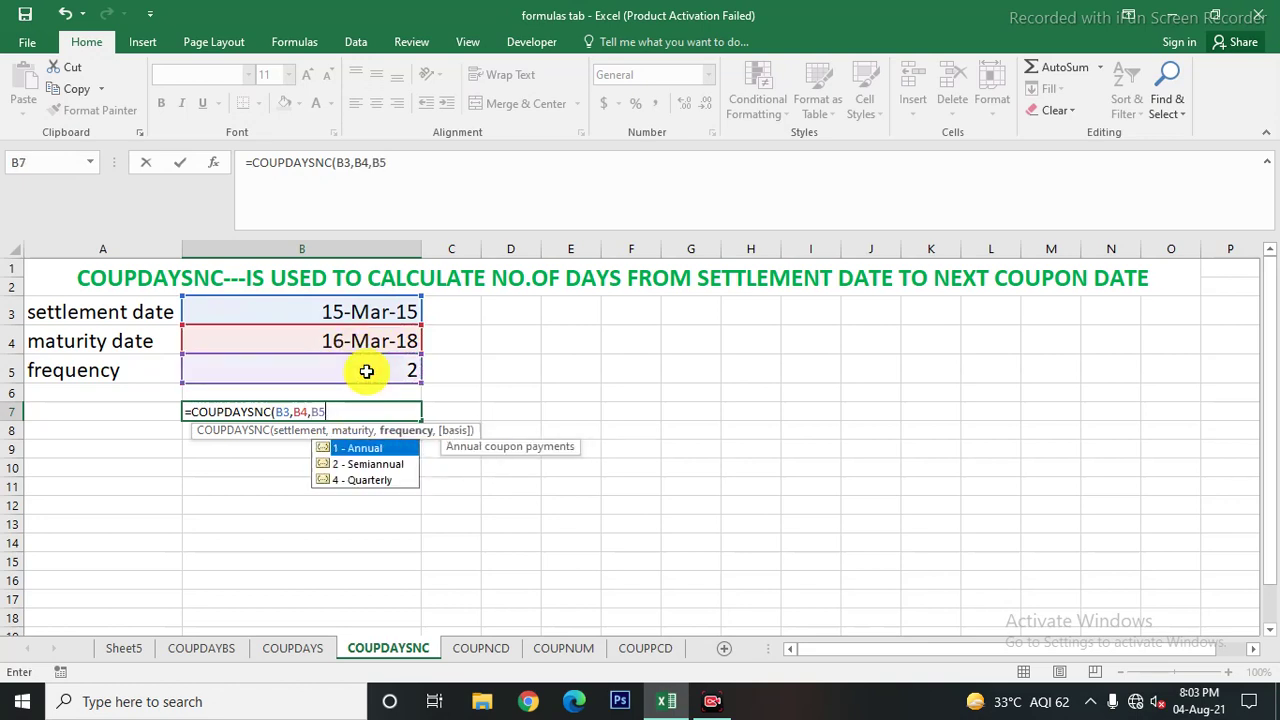
pyautogui.write(')')
pyautogui.press('Return')
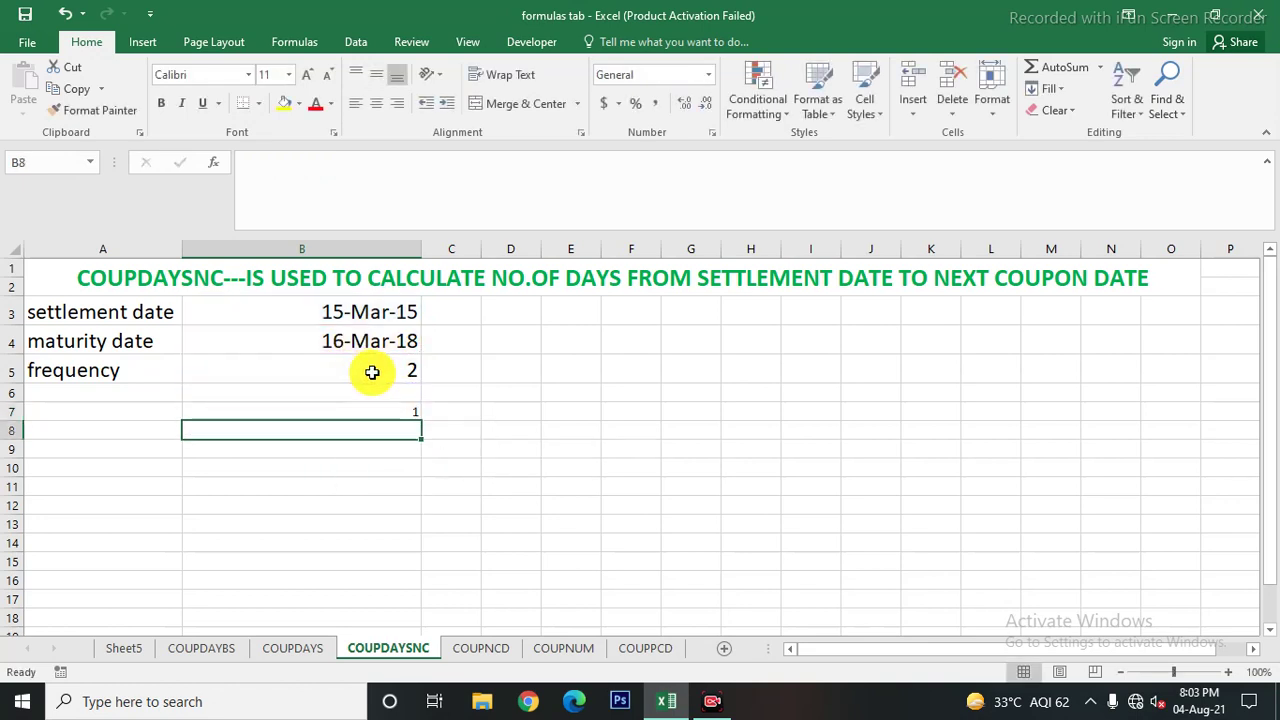
# Review B7's formula, then compare the COUPPCD and COUPNCD sheets before returning to COUPDAYSNC
pyautogui.click(411, 413)
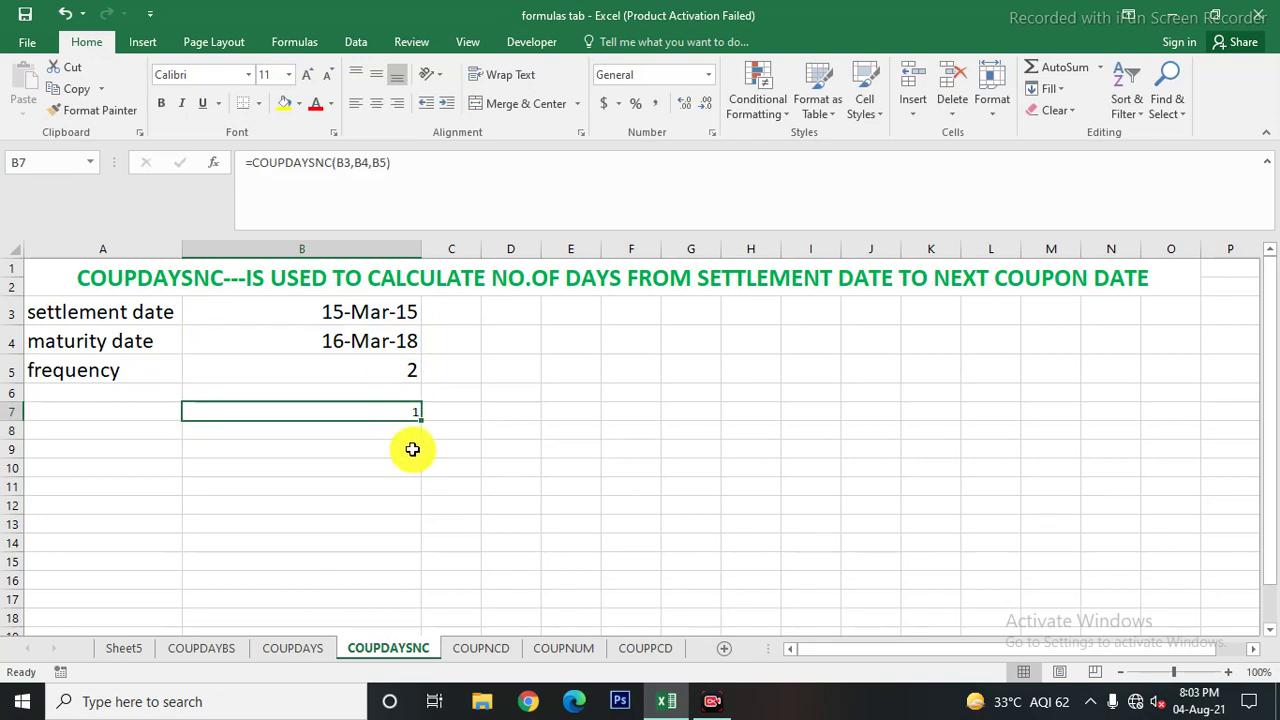
pyautogui.click(648, 650)
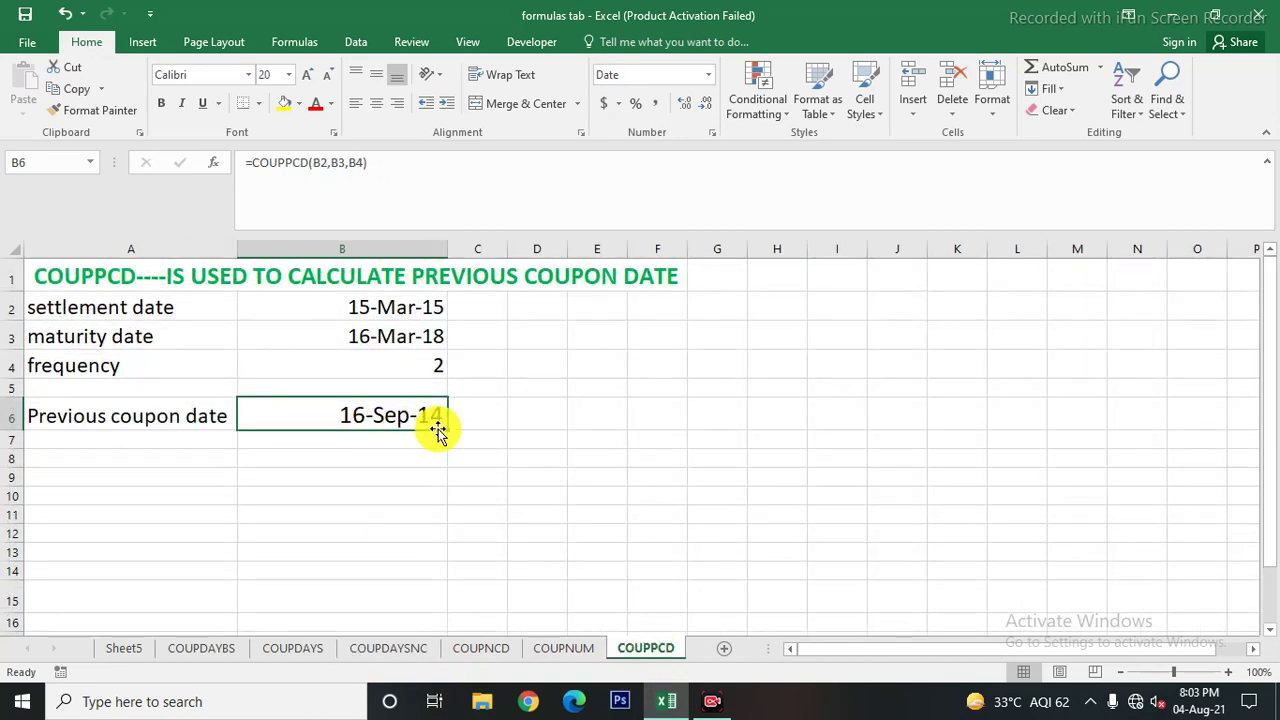
pyautogui.click(481, 648)
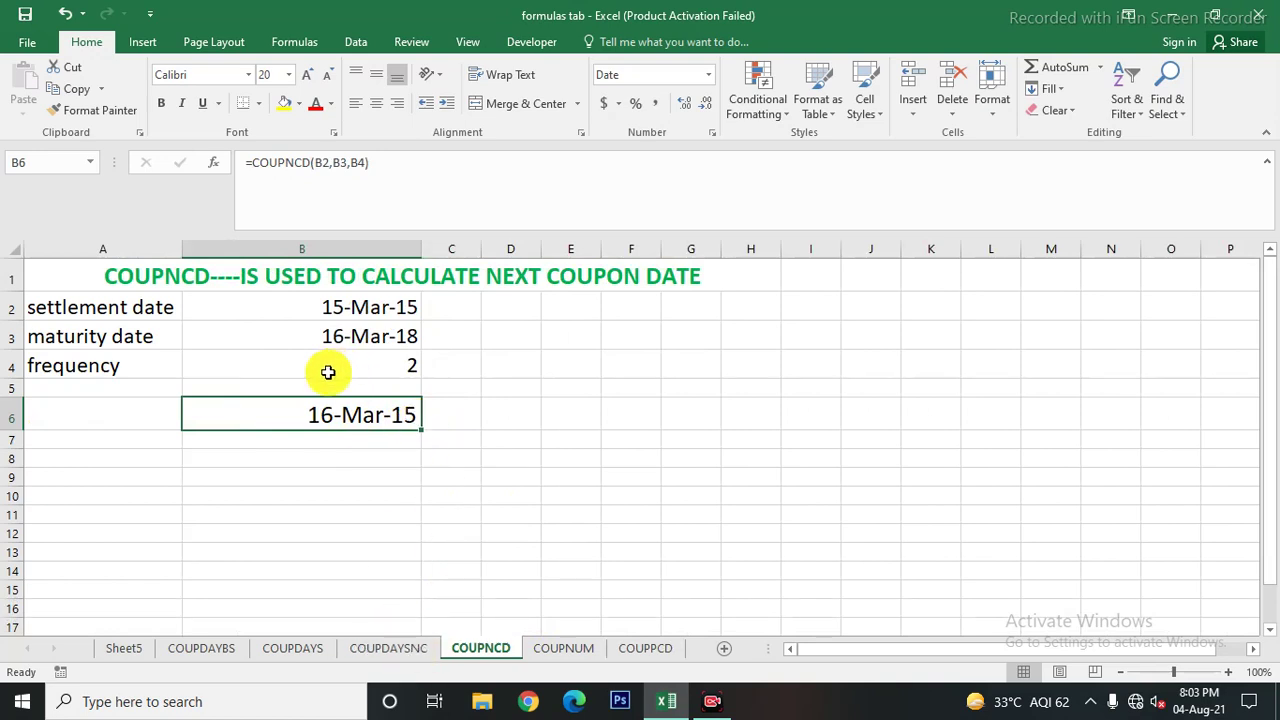
pyautogui.click(384, 648)
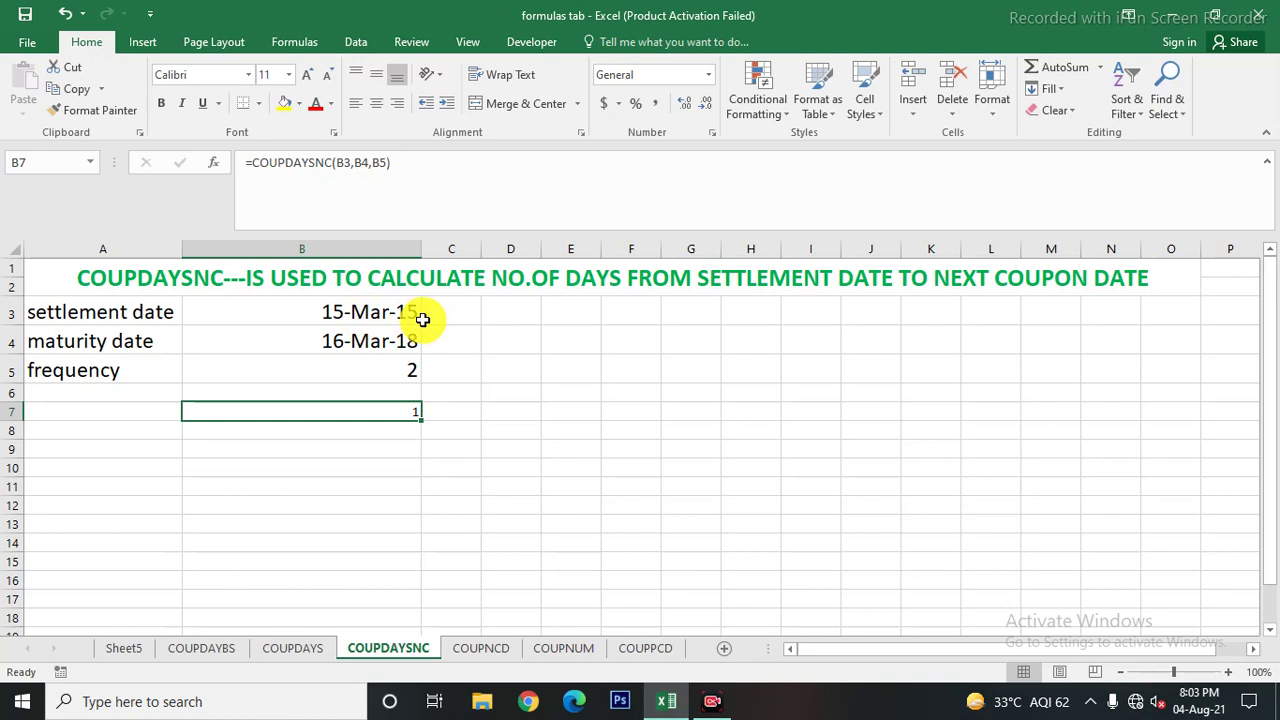
# Inspect the COUPDAYSNC title and the 15-Mar-15 settlement date in B3, cross-checking COUPNCD
pyautogui.click(834, 289)
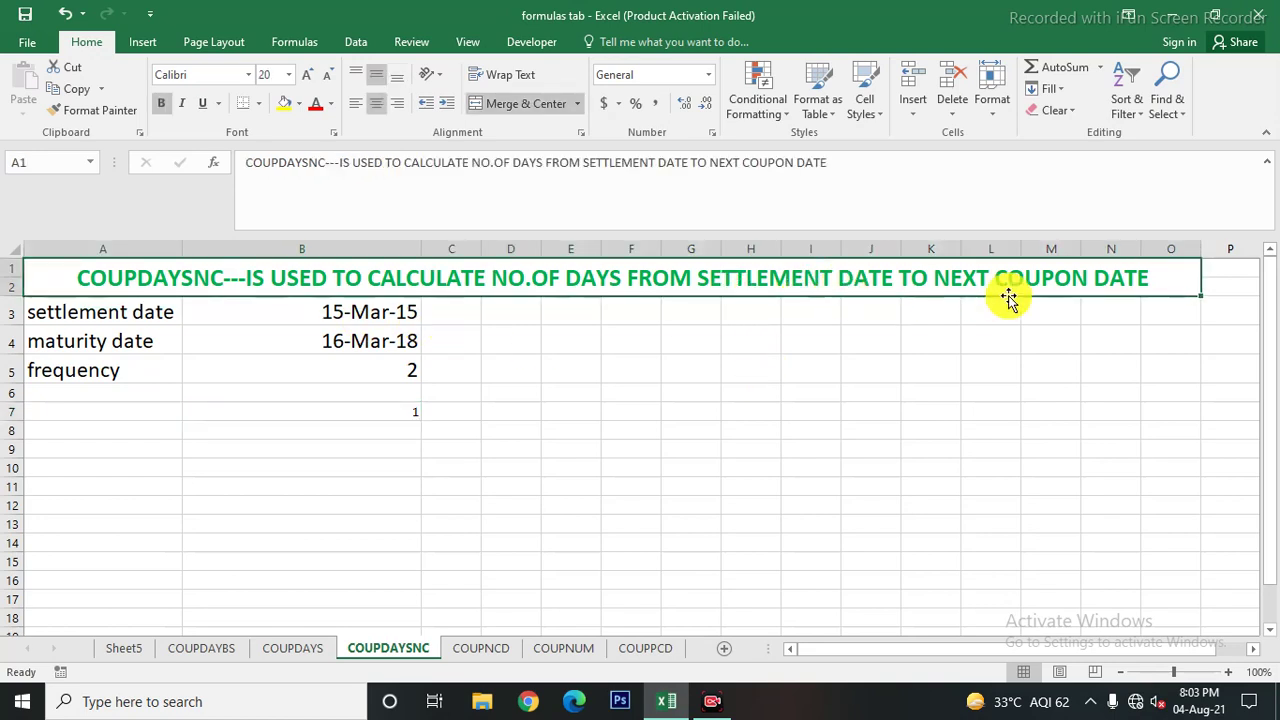
pyautogui.click(370, 312)
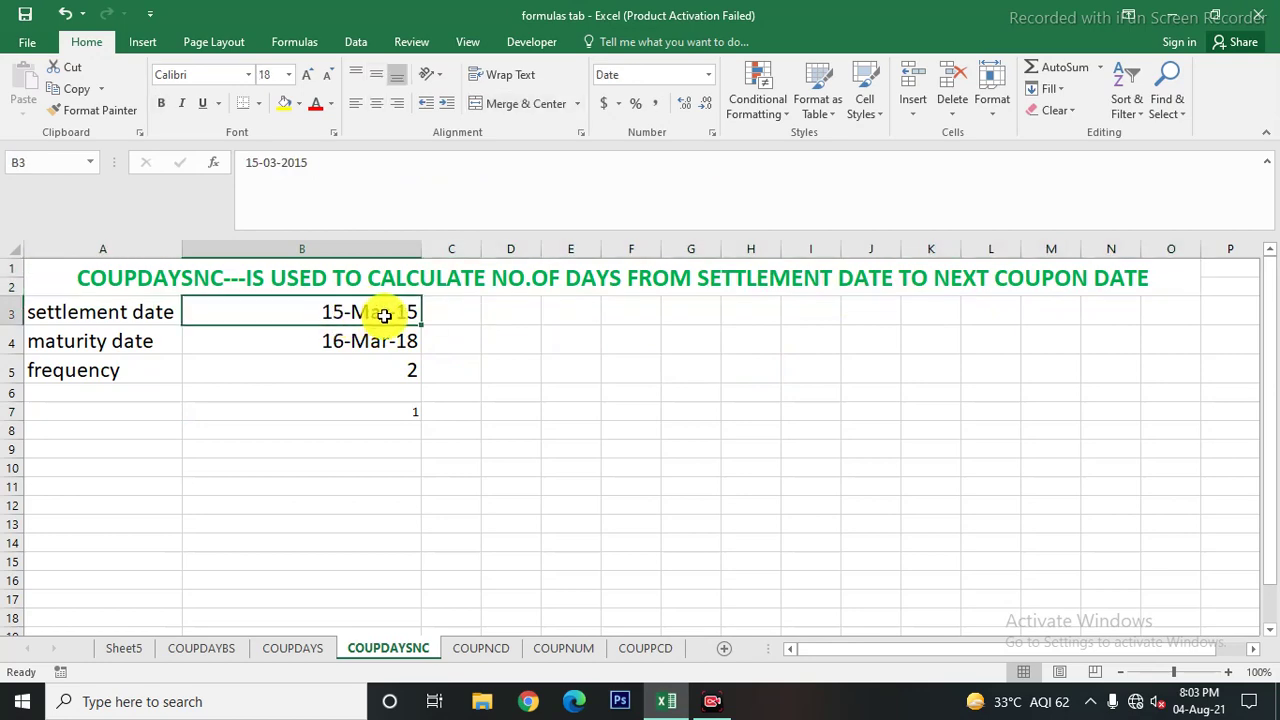
pyautogui.click(485, 650)
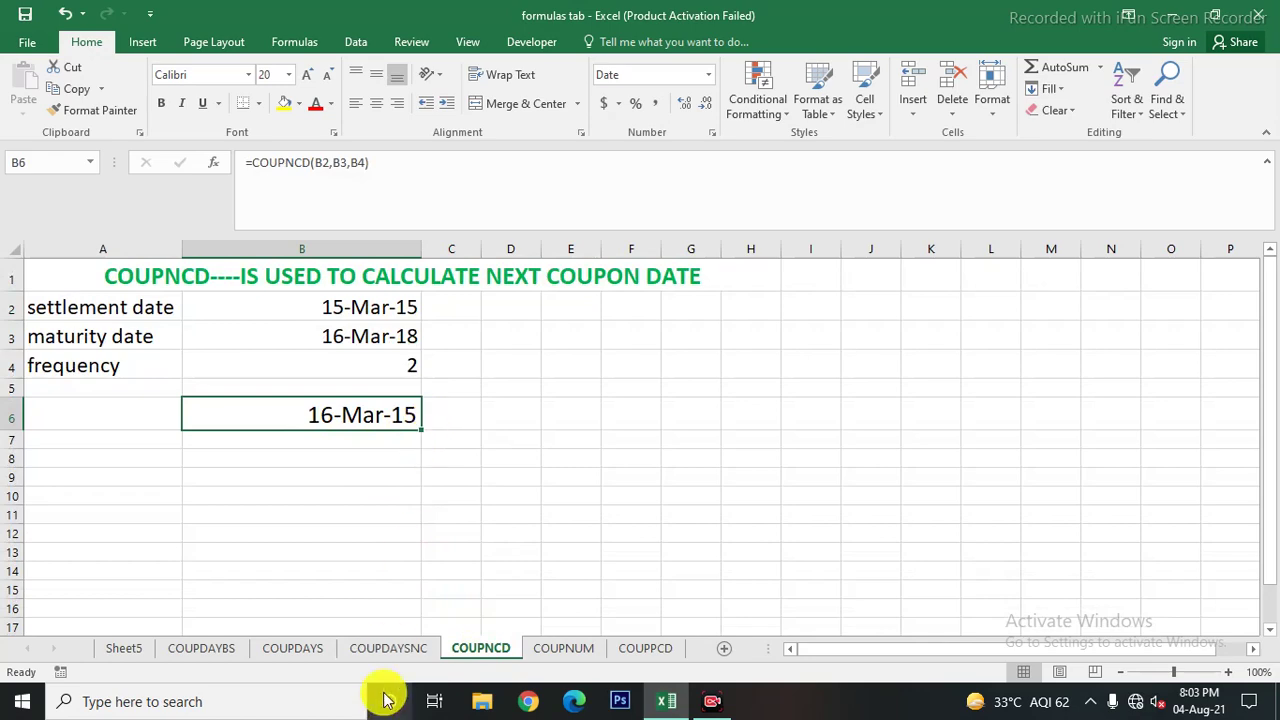
pyautogui.click(386, 648)
# Enlarge the font of the COUPDAYSNC result 1 in B7 by two steps
pyautogui.click(371, 413)
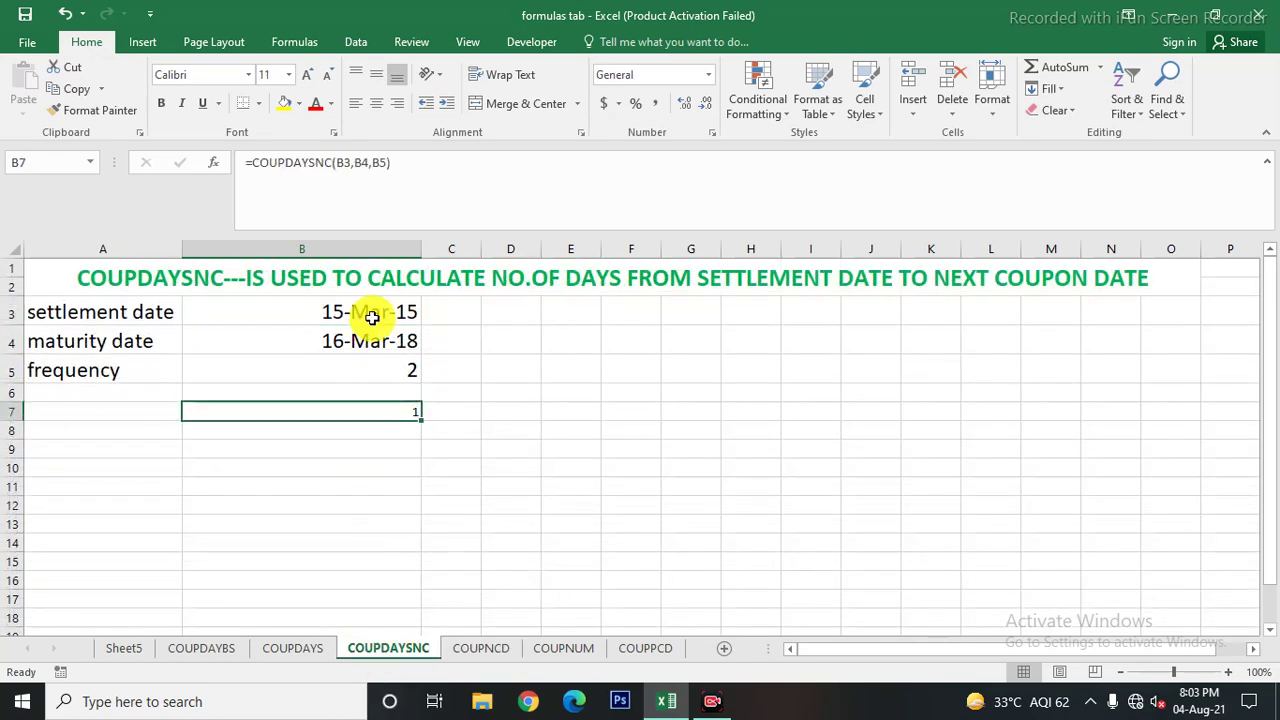
pyautogui.click(307, 76)
pyautogui.click(307, 76)
pyautogui.click(307, 76)
pyautogui.click(307, 76)
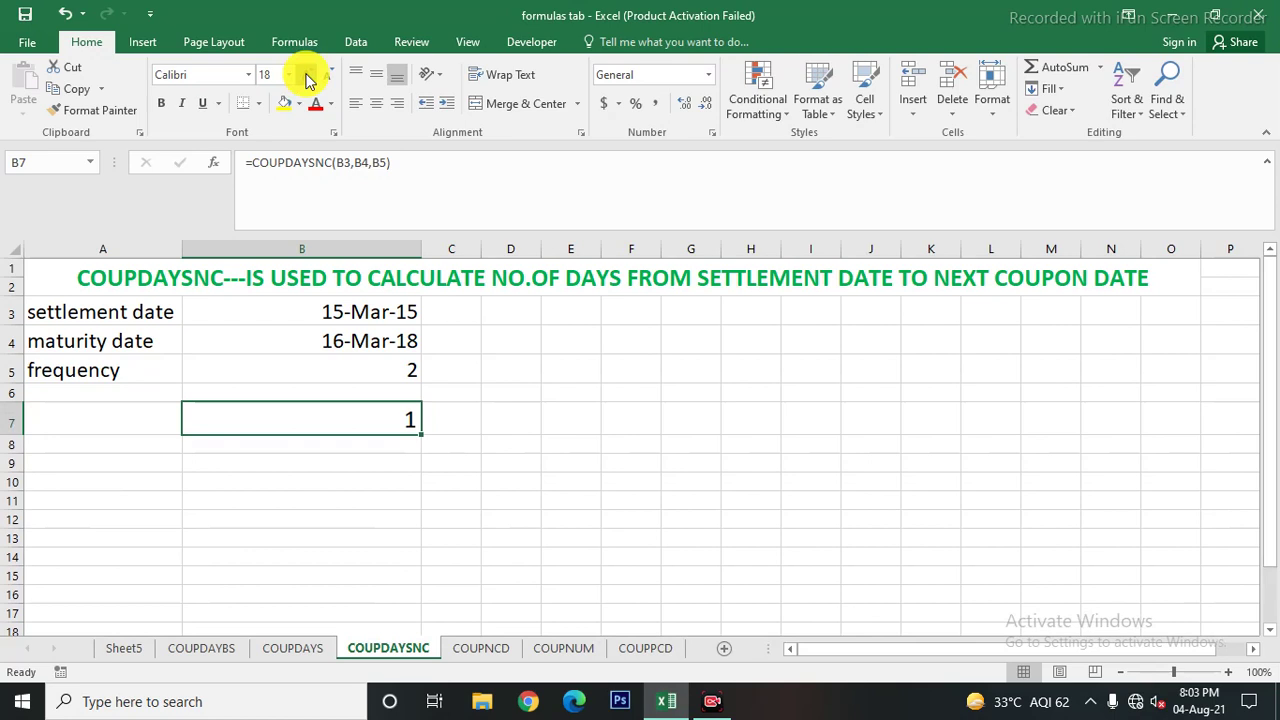
pyautogui.click(585, 488)
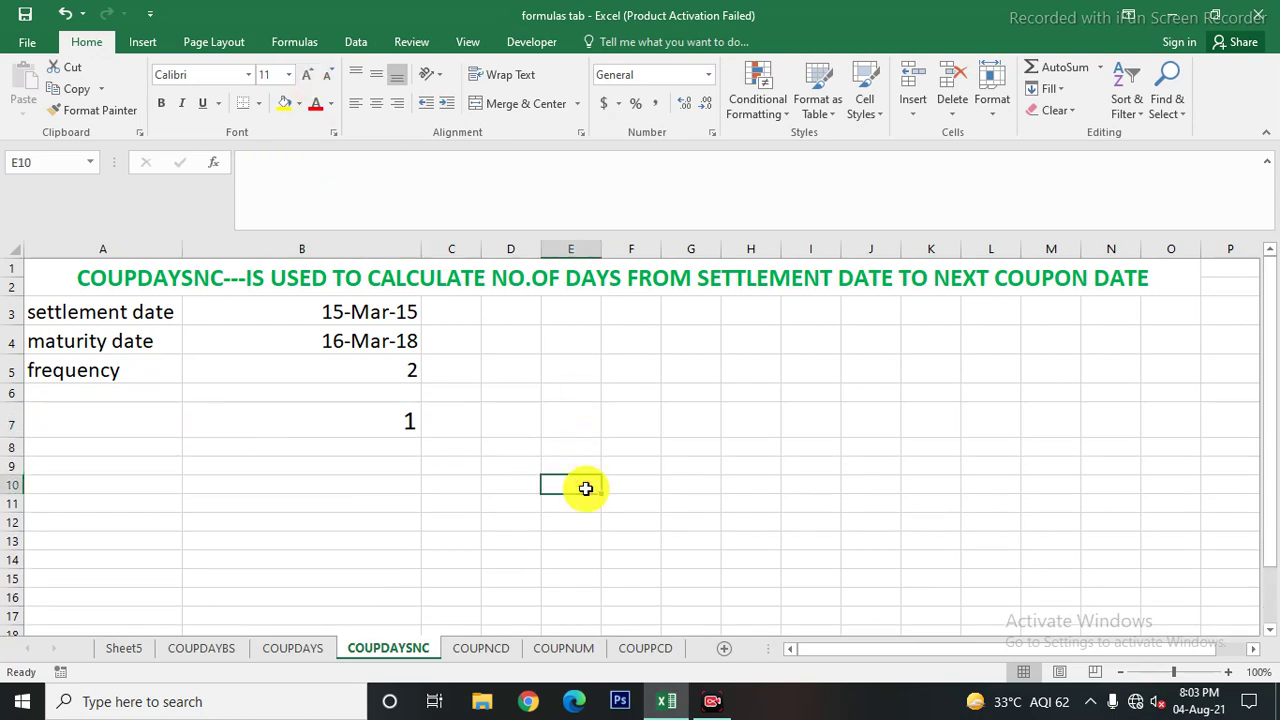
# Browse the COUPNCD, COUPDAYBS, COUPDAYS and COUPDAYSNC sheets, ending on COUPNUM
pyautogui.click(482, 649)
pyautogui.click(203, 650)
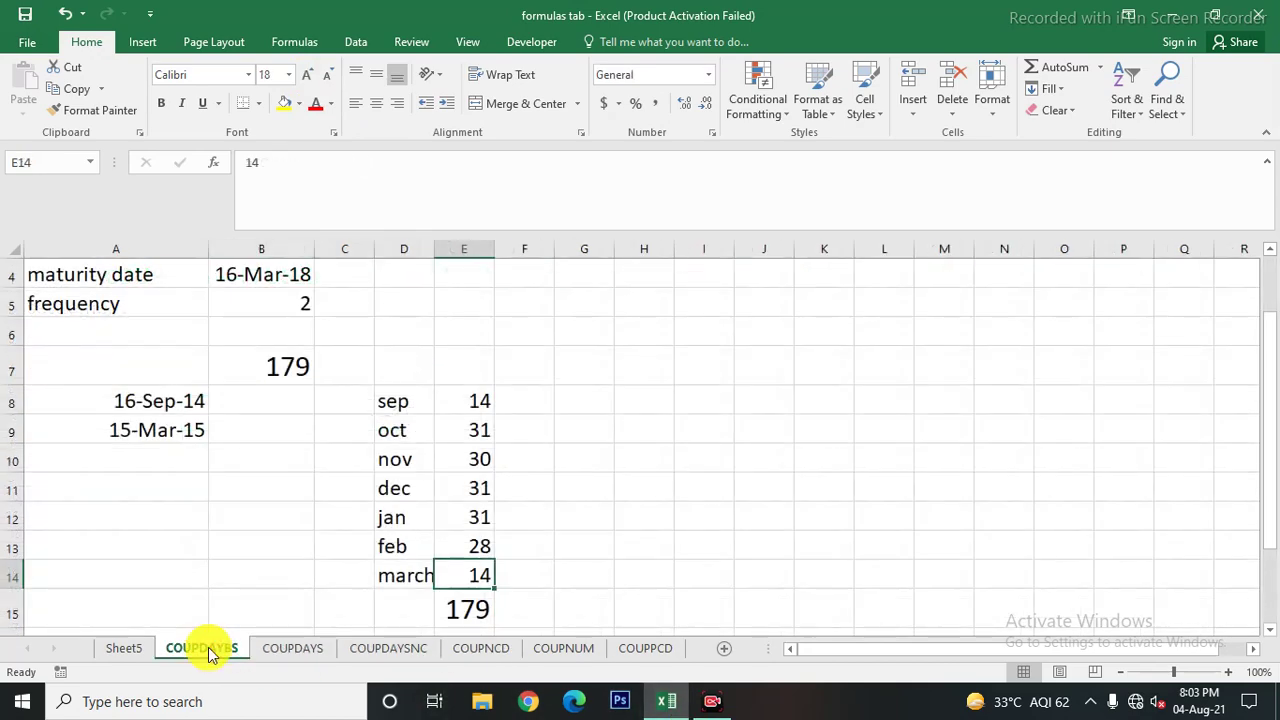
pyautogui.click(318, 655)
pyautogui.click(403, 650)
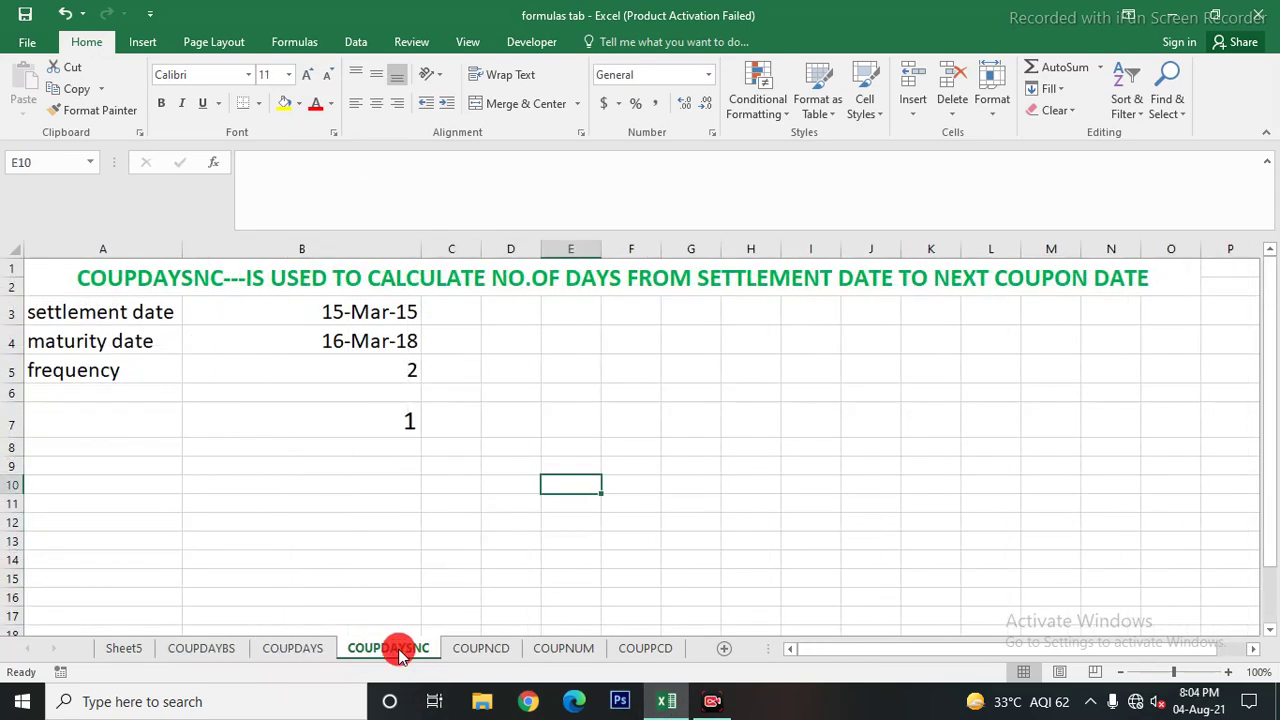
pyautogui.click(476, 651)
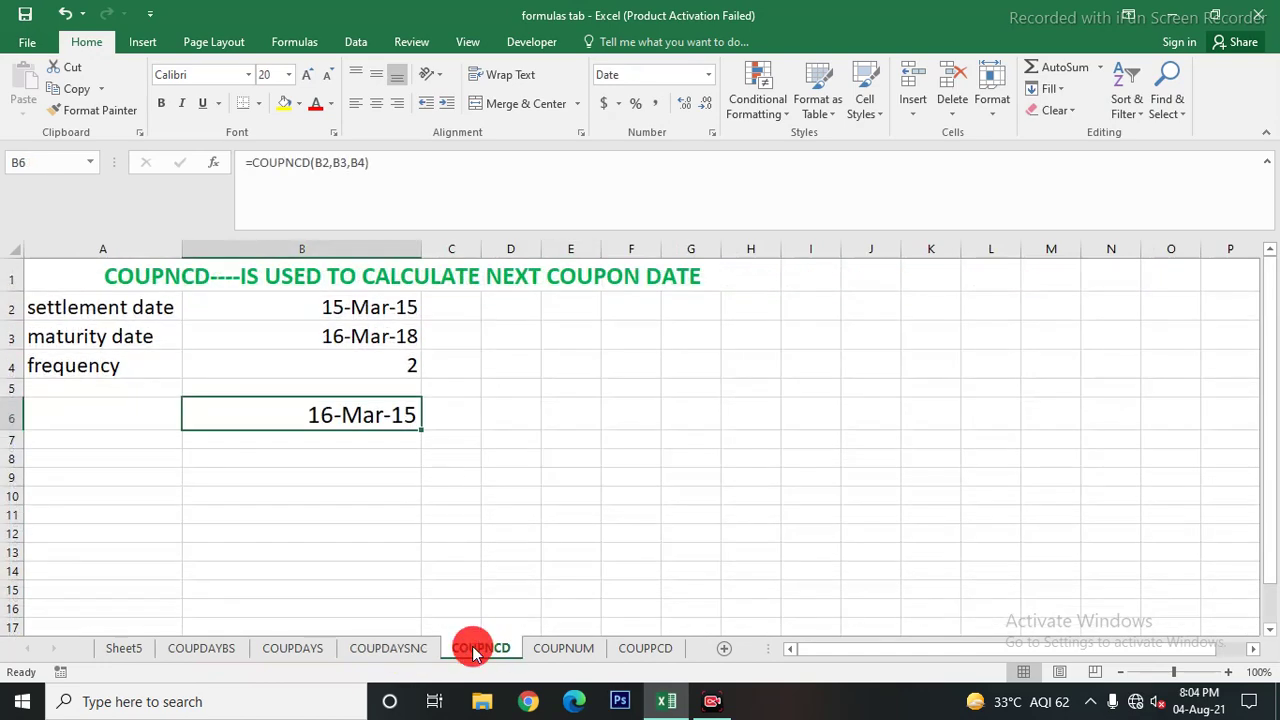
pyautogui.click(562, 652)
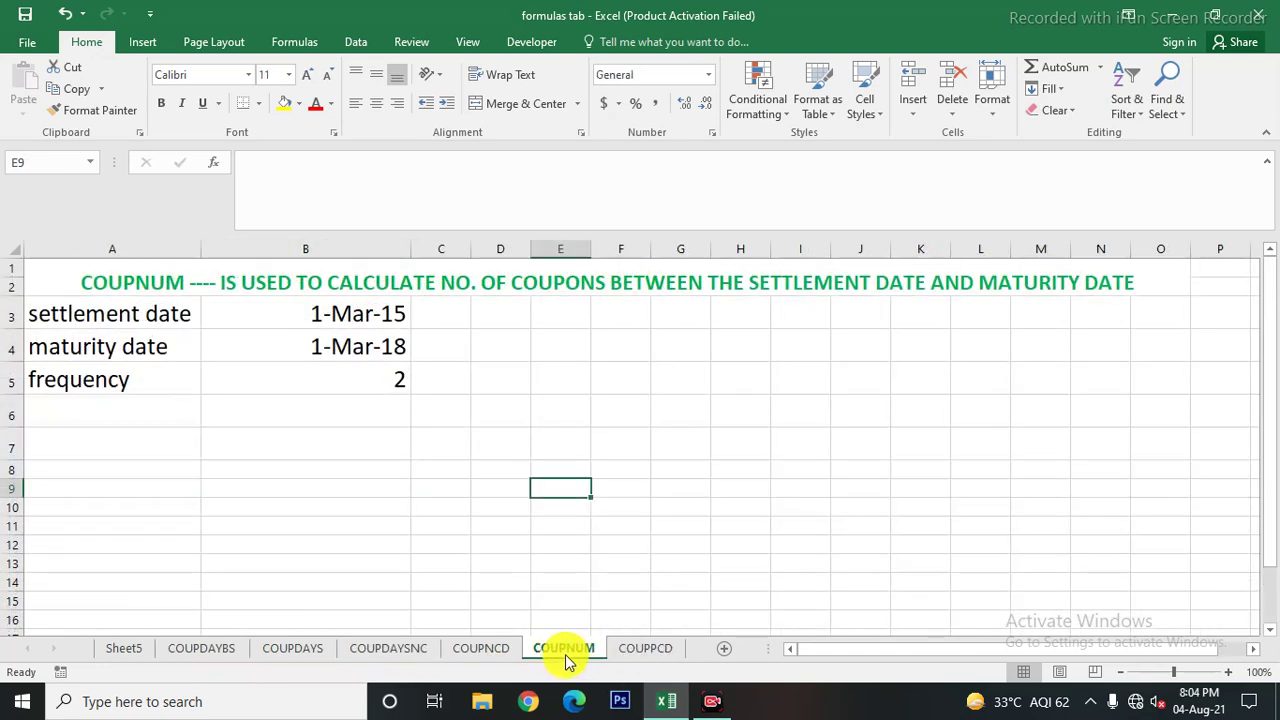
pyautogui.click(305, 443)
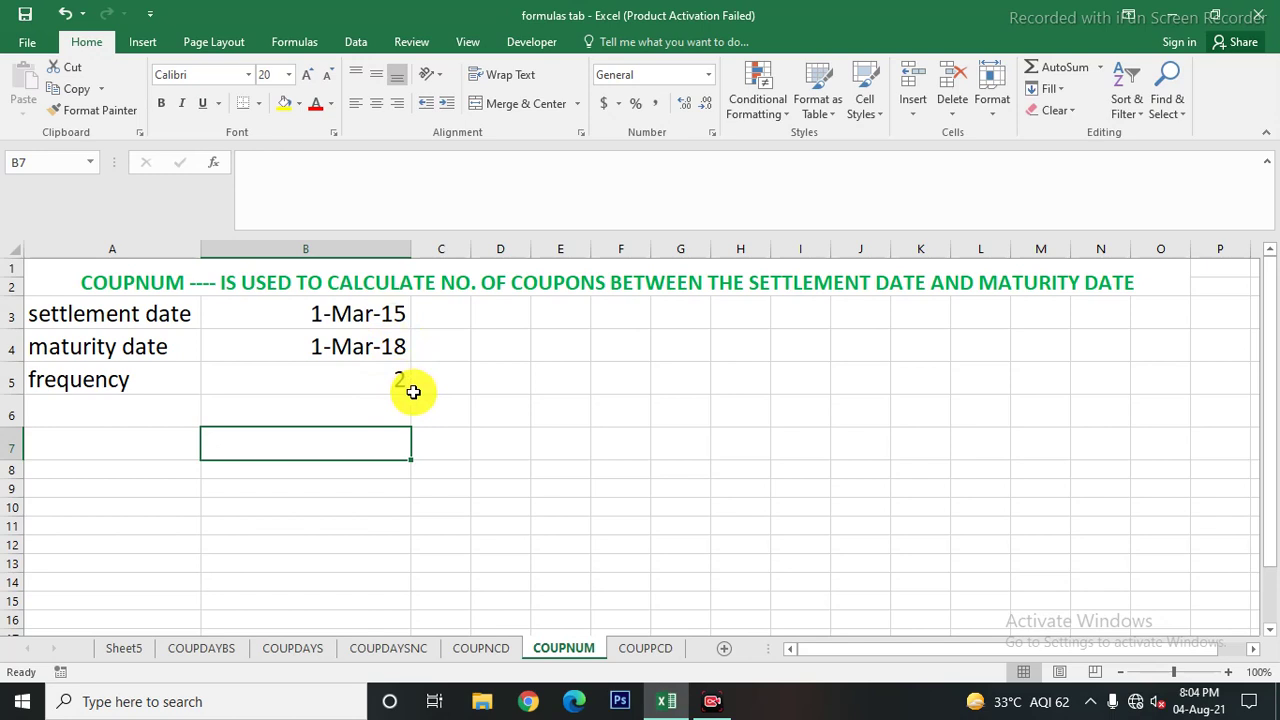
# Enter =COUPNUM(B3,B4,B5) in B7 using settlement, maturity and frequency cells
pyautogui.doubleClick(345, 443)
pyautogui.write('=')
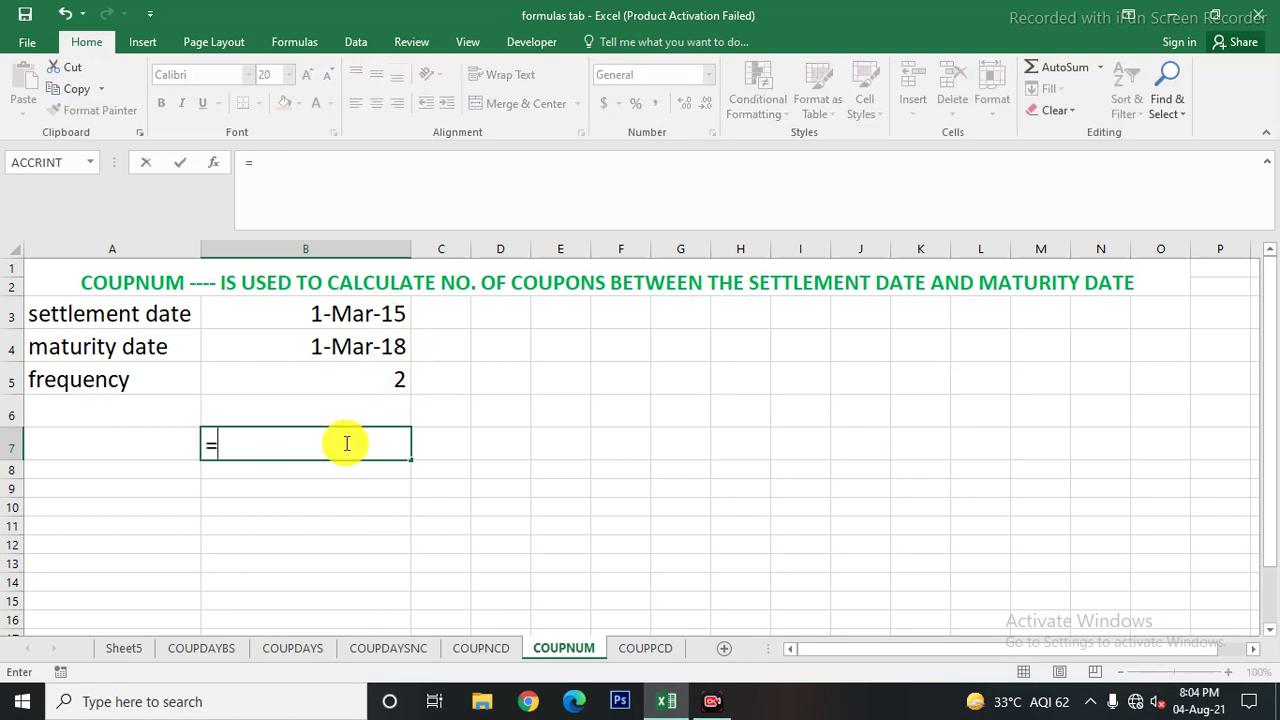
pyautogui.write('coup')
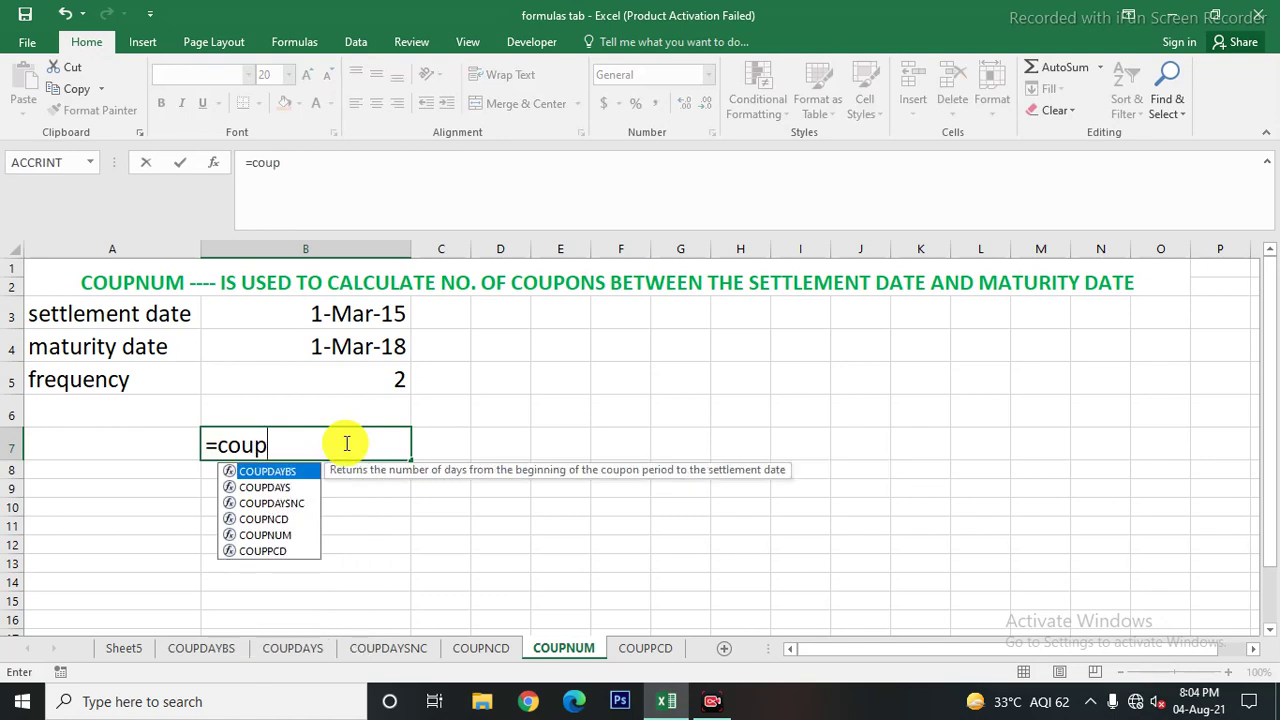
pyautogui.write('num')
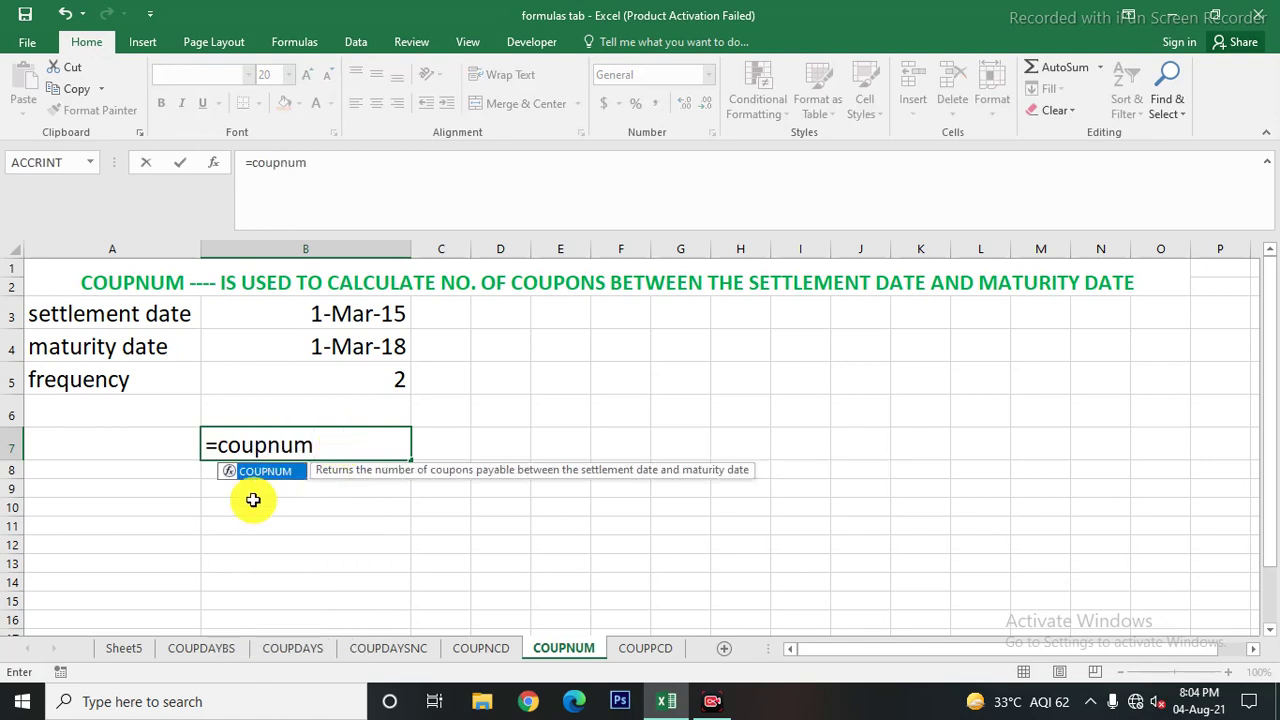
pyautogui.doubleClick(278, 472)
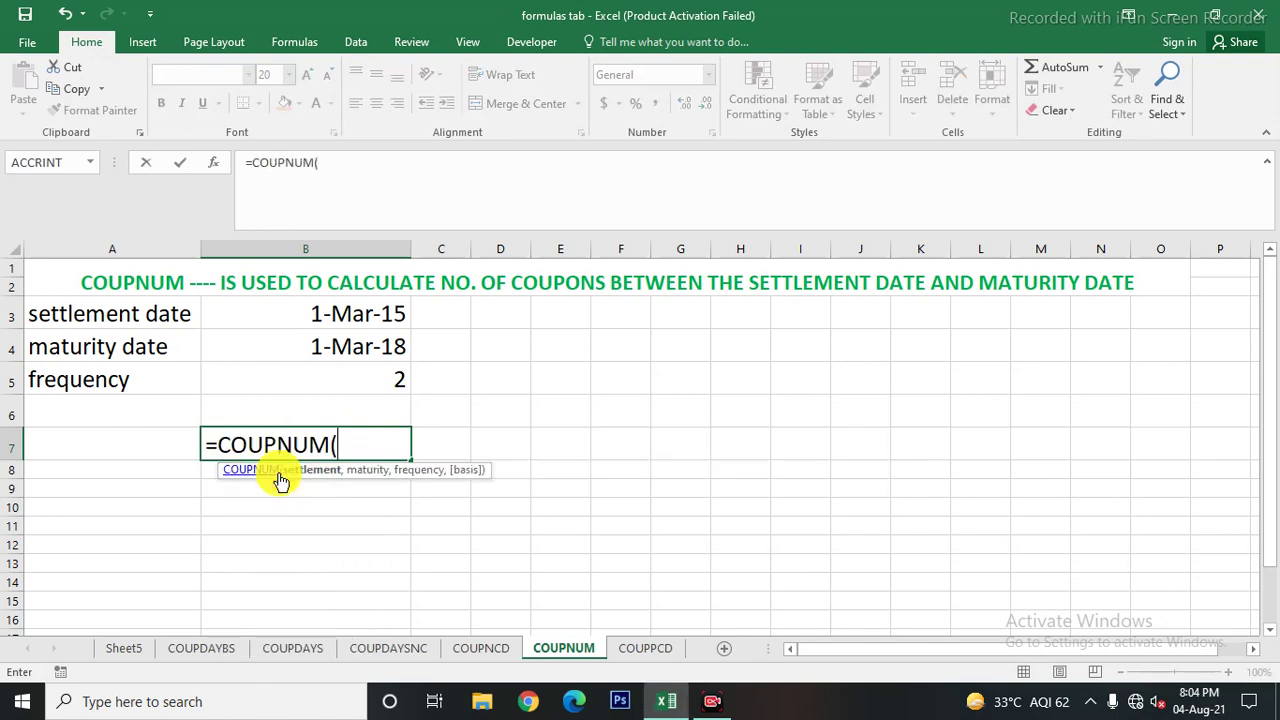
pyautogui.click(337, 320)
pyautogui.write(',')
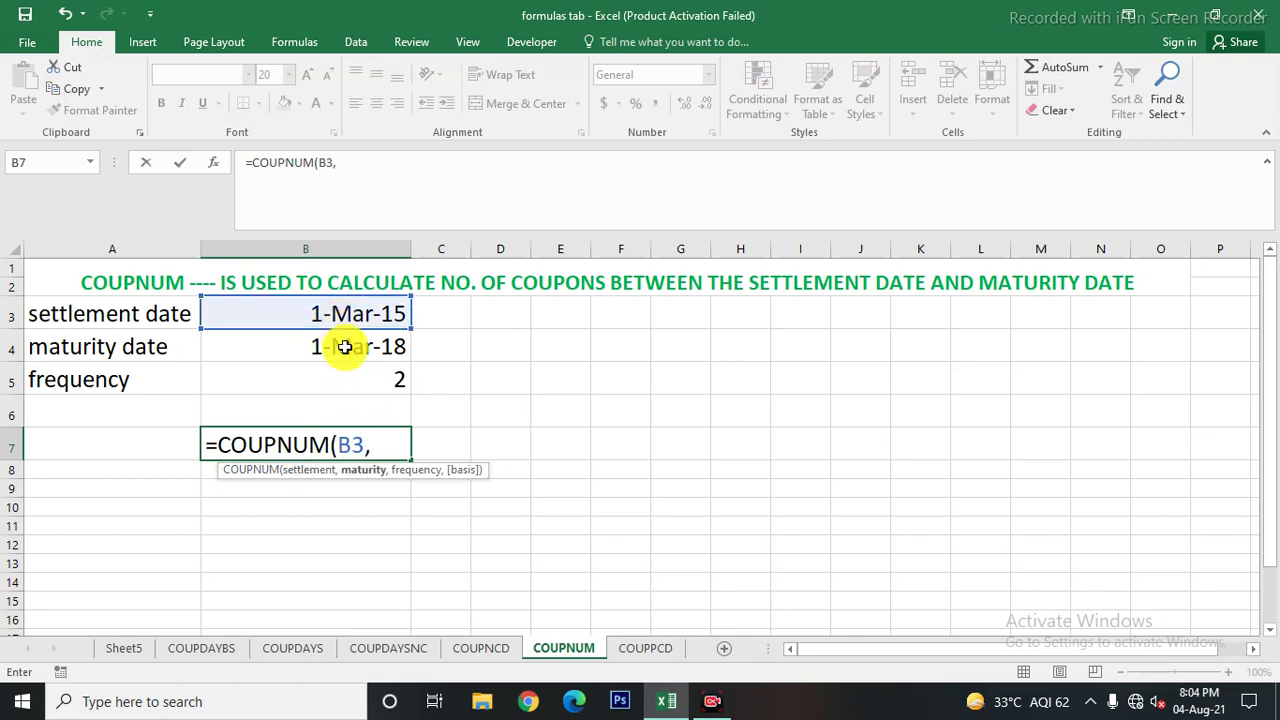
pyautogui.click(344, 347)
pyautogui.write(',')
pyautogui.click(372, 380)
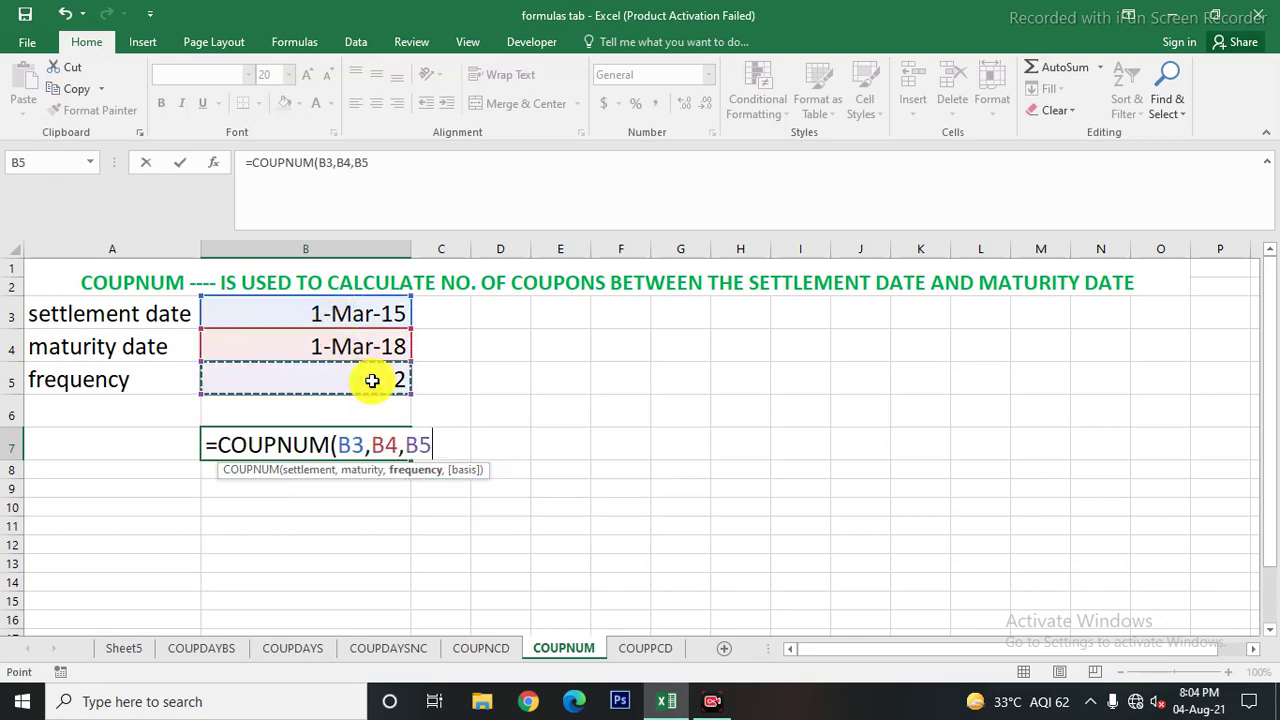
pyautogui.write(')')
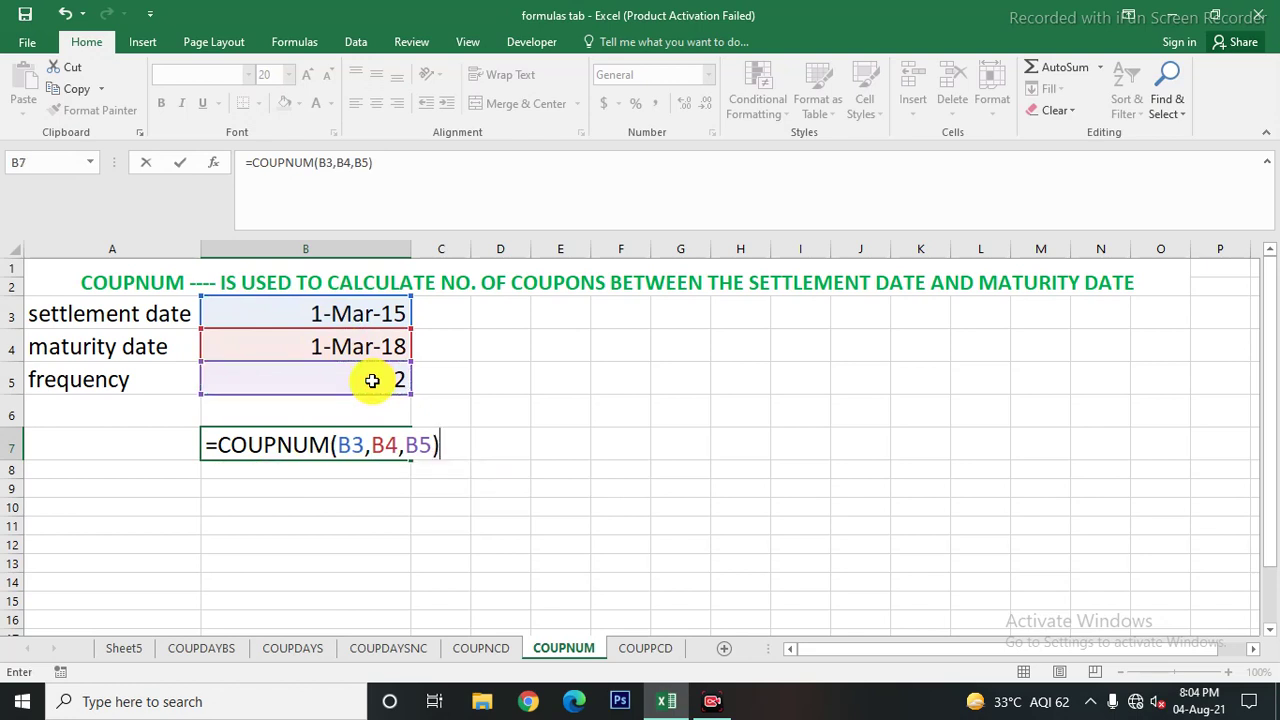
pyautogui.press('Return')
# Reselect the 6-coupon result in B7 to review it
pyautogui.click(378, 449)
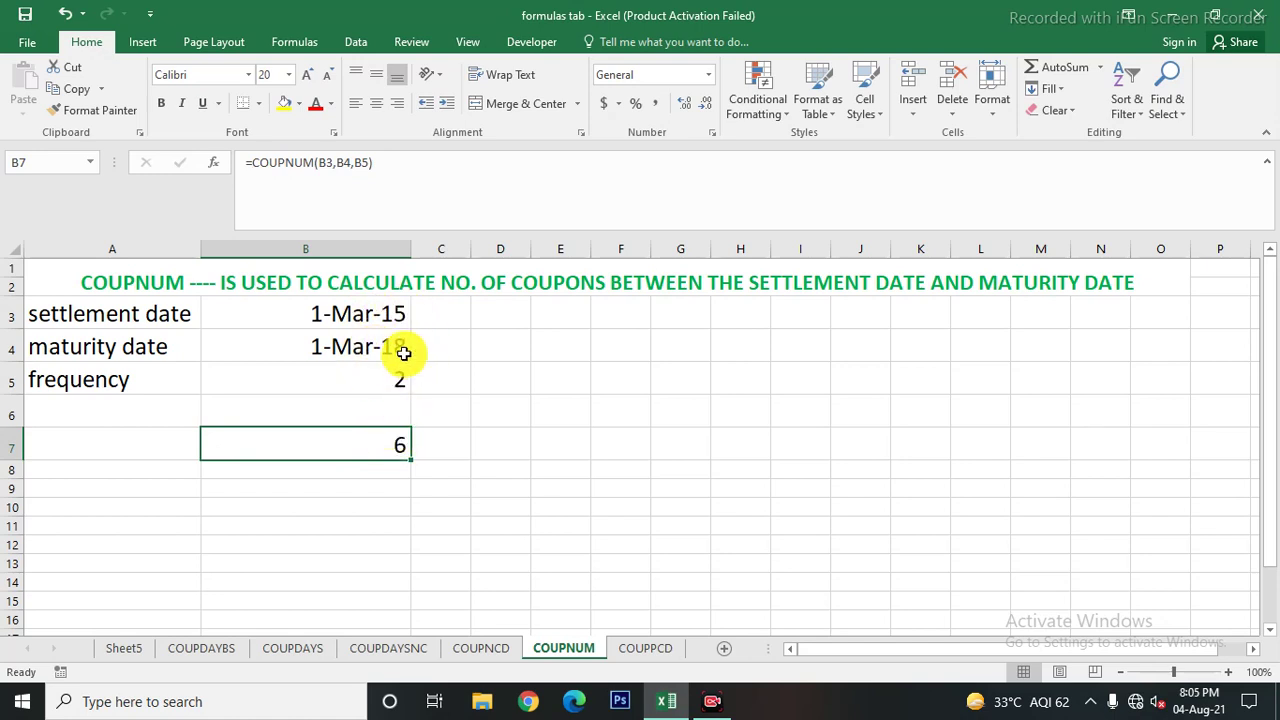
pyautogui.moveTo(409, 461); pyautogui.dragTo(346, 448)
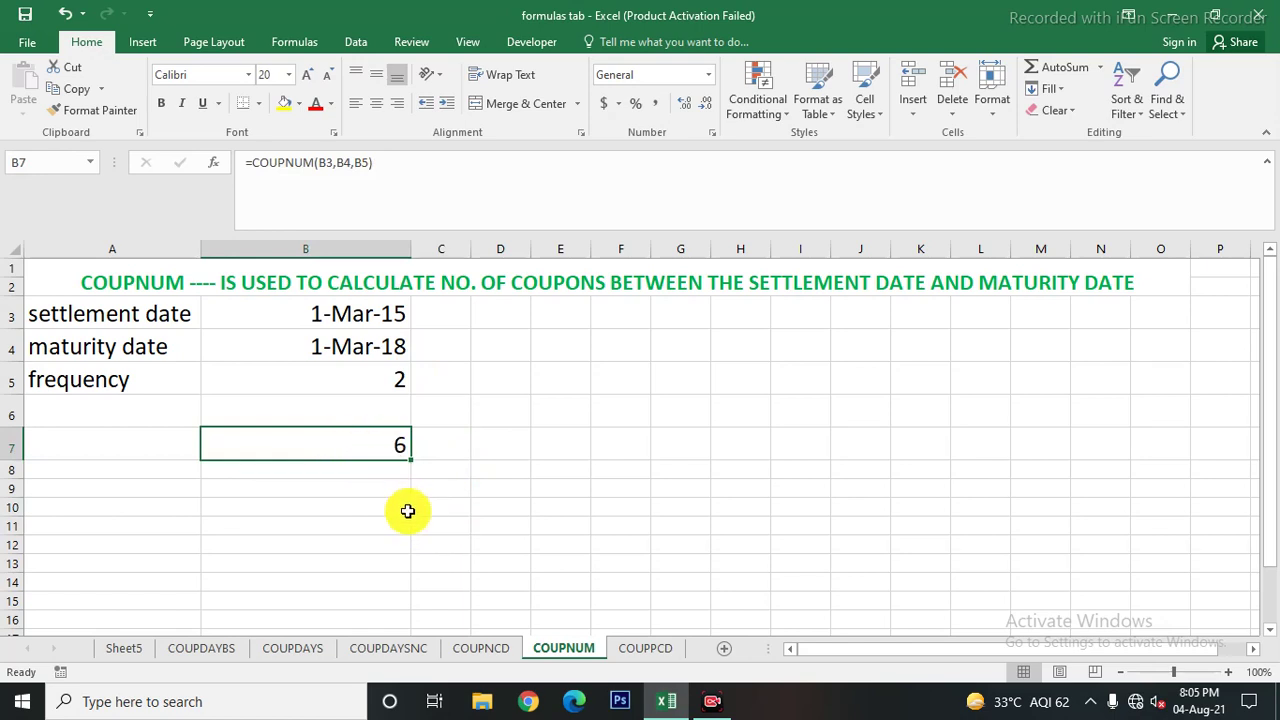
pyautogui.click(408, 511)
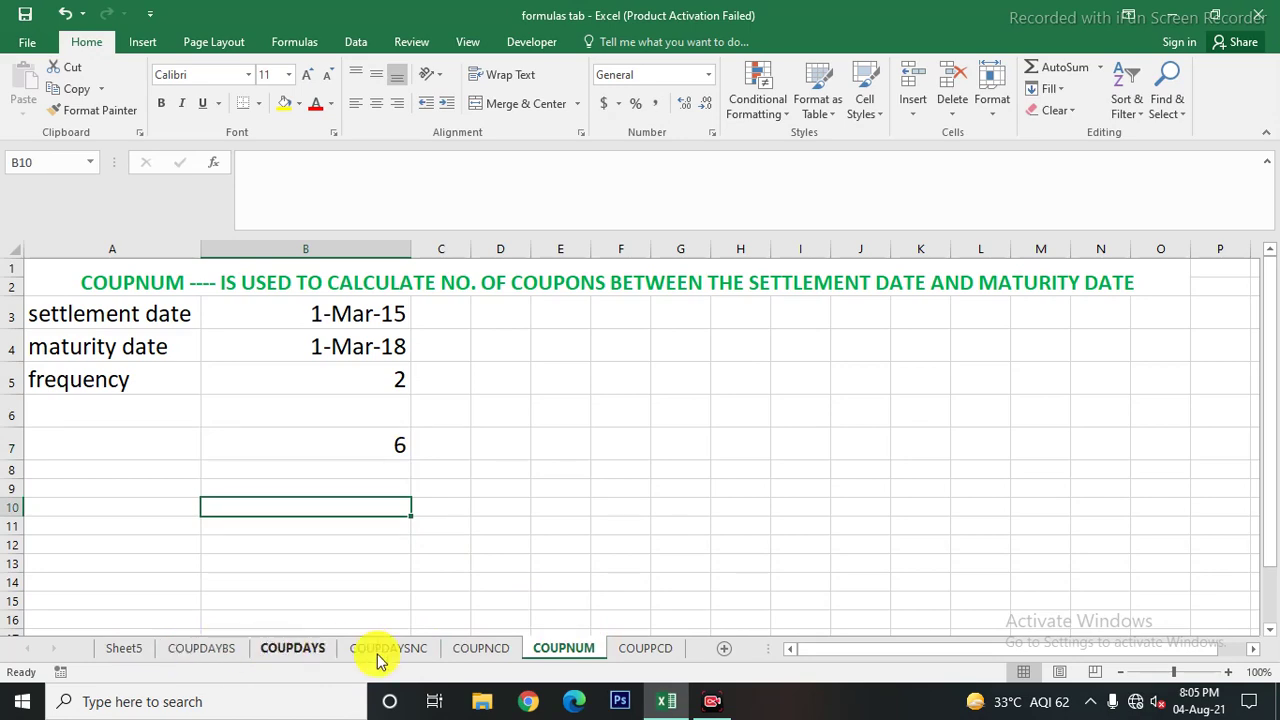
# Check the function list on Sheet5, then return to the COUPPCD sheet showing 16-Sep-14
pyautogui.click(122, 648)
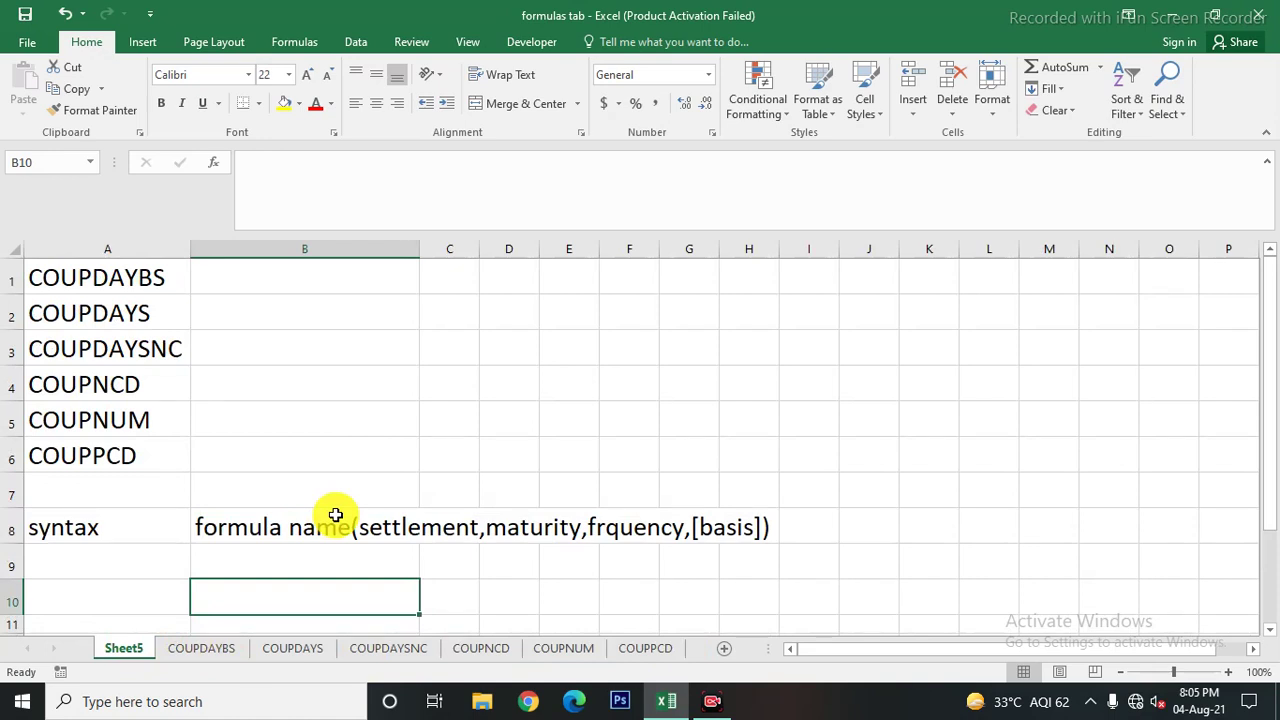
pyautogui.click(628, 650)
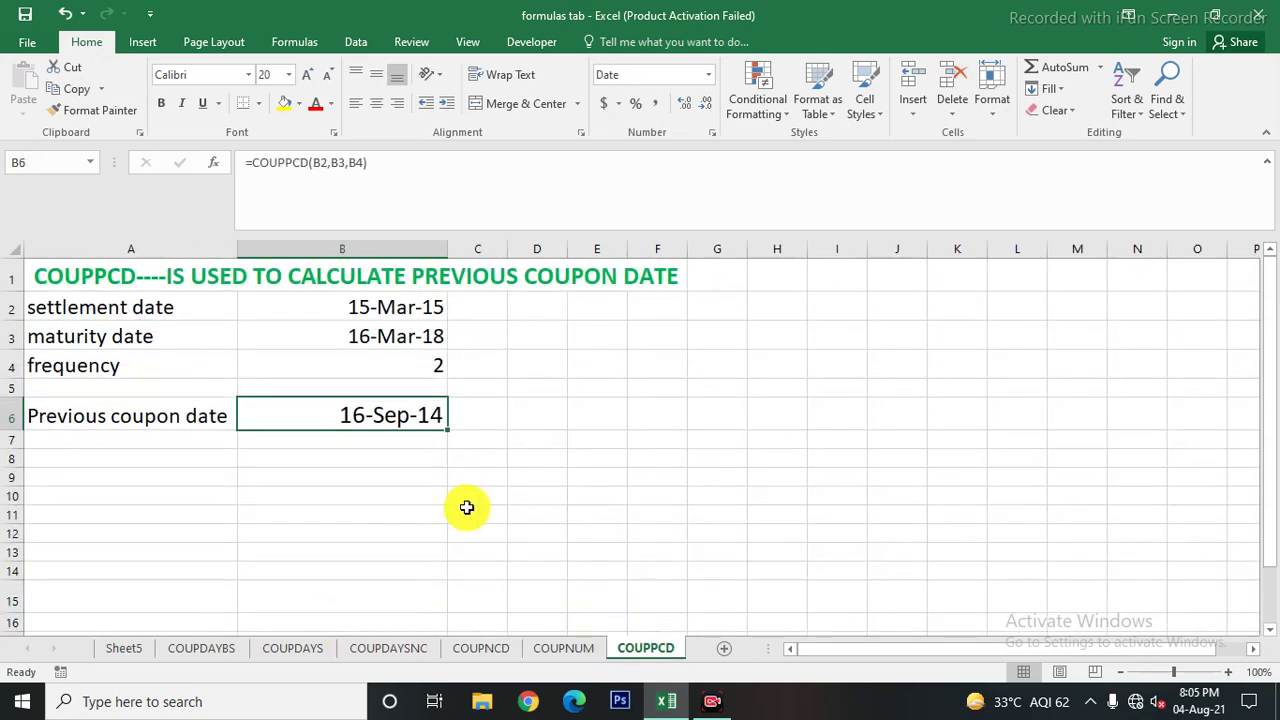